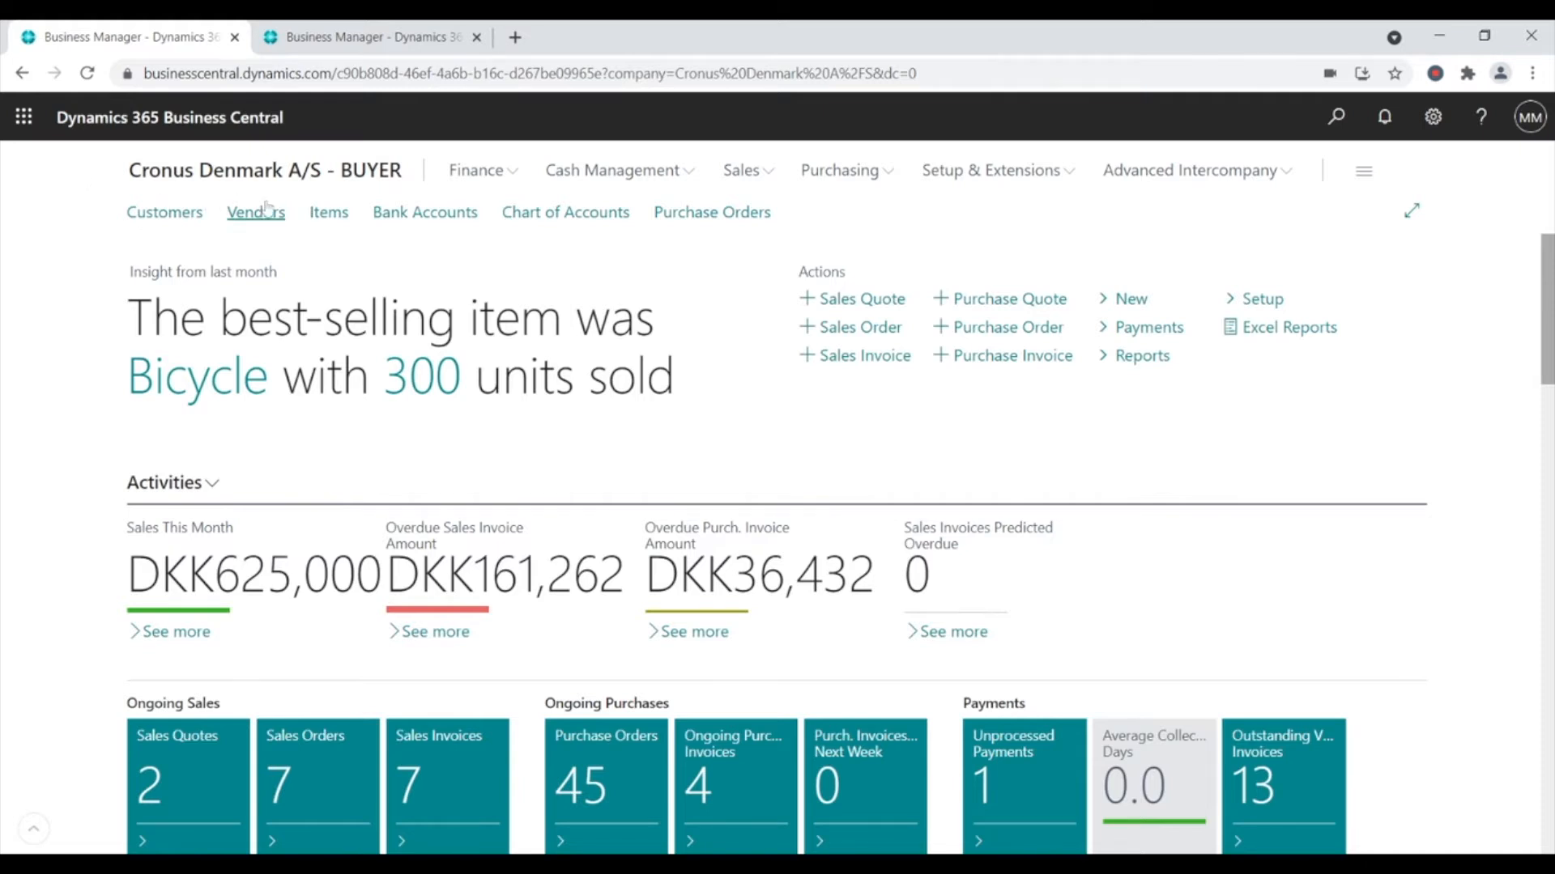
# - Create a purchase order in the Cronus Denmark buyer company with Cronus Germany as the vendor
pyautogui.click(343, 54)
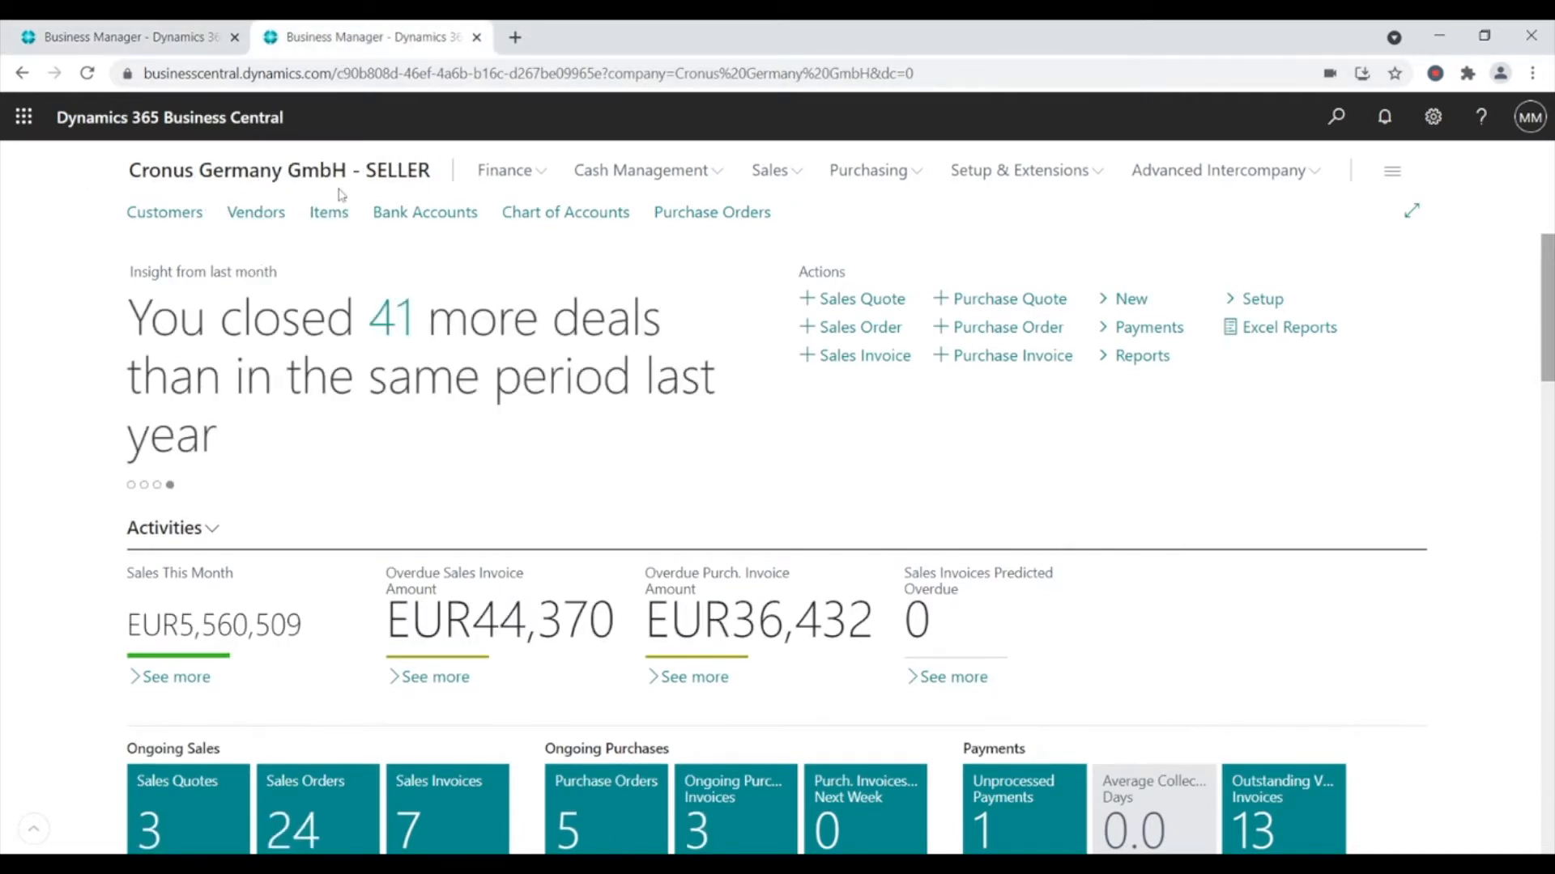
pyautogui.click(178, 49)
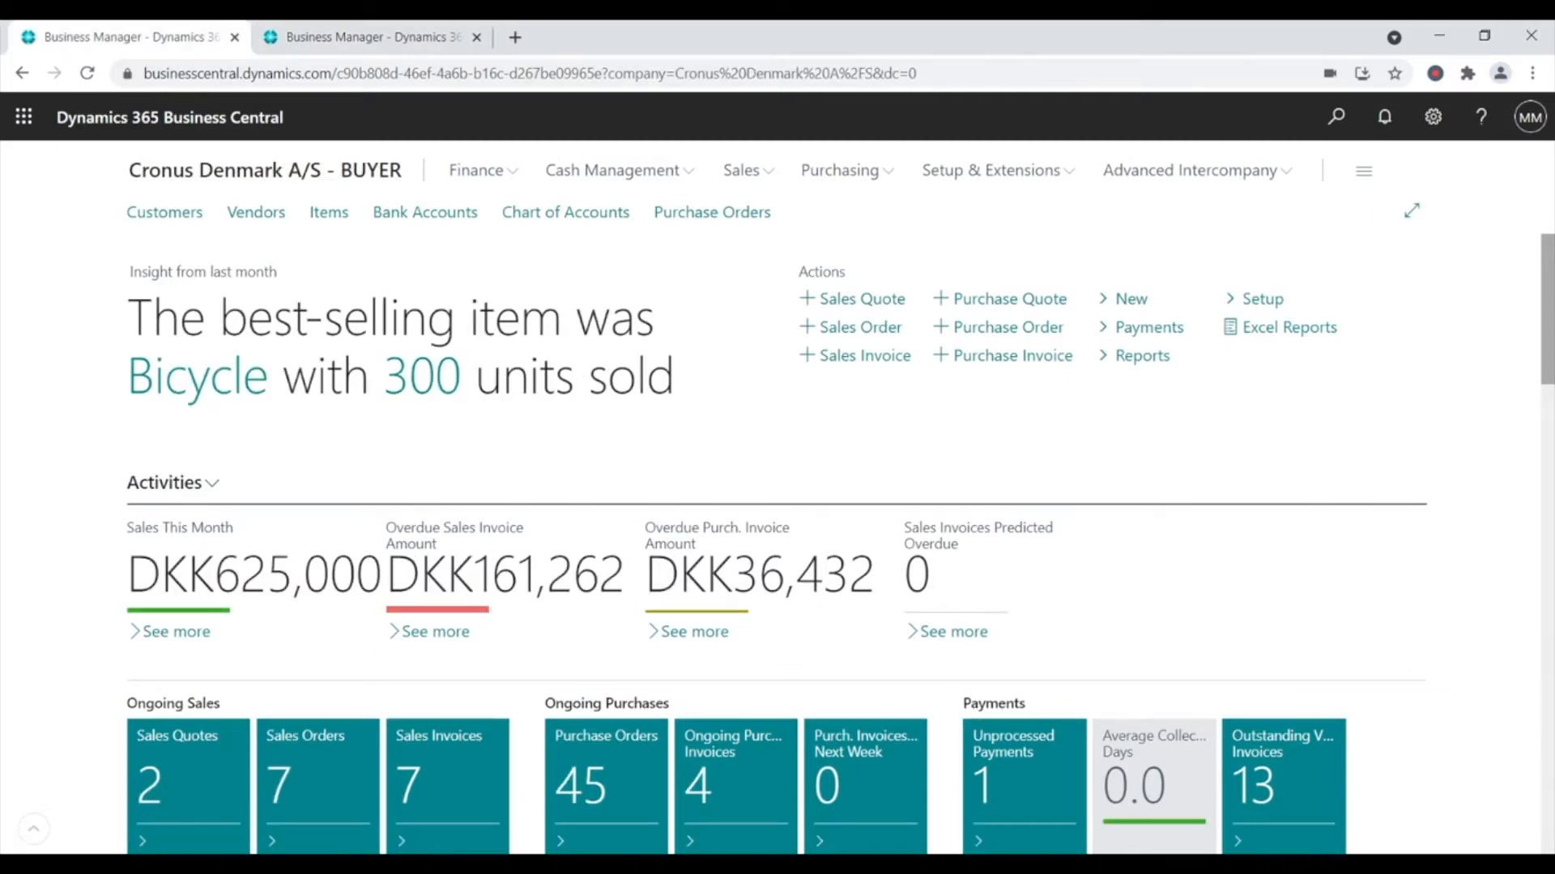
pyautogui.click(979, 340)
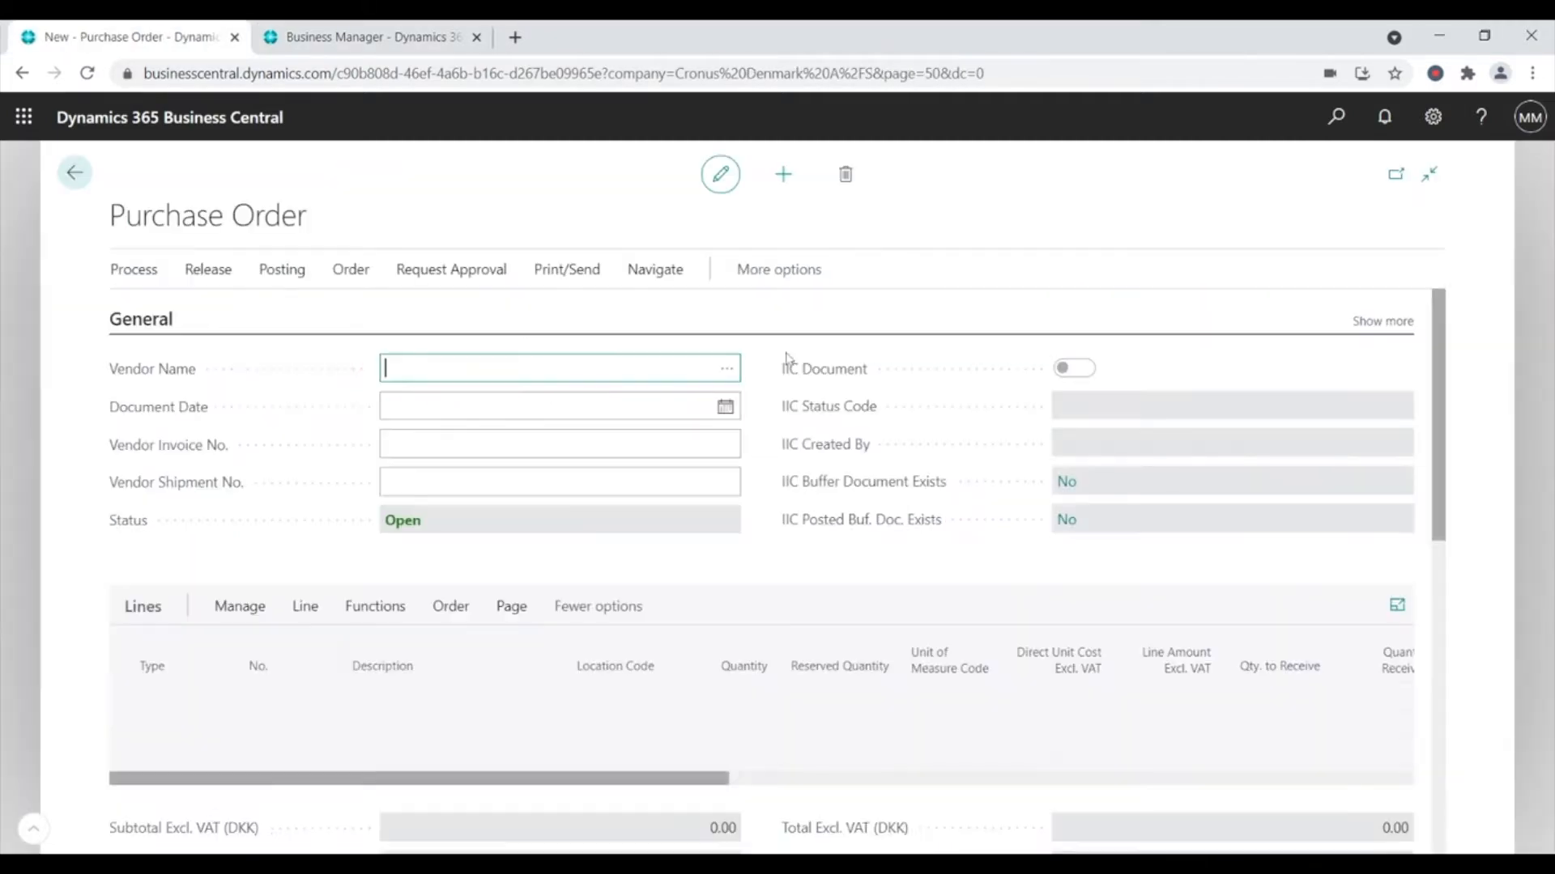
pyautogui.click(727, 368)
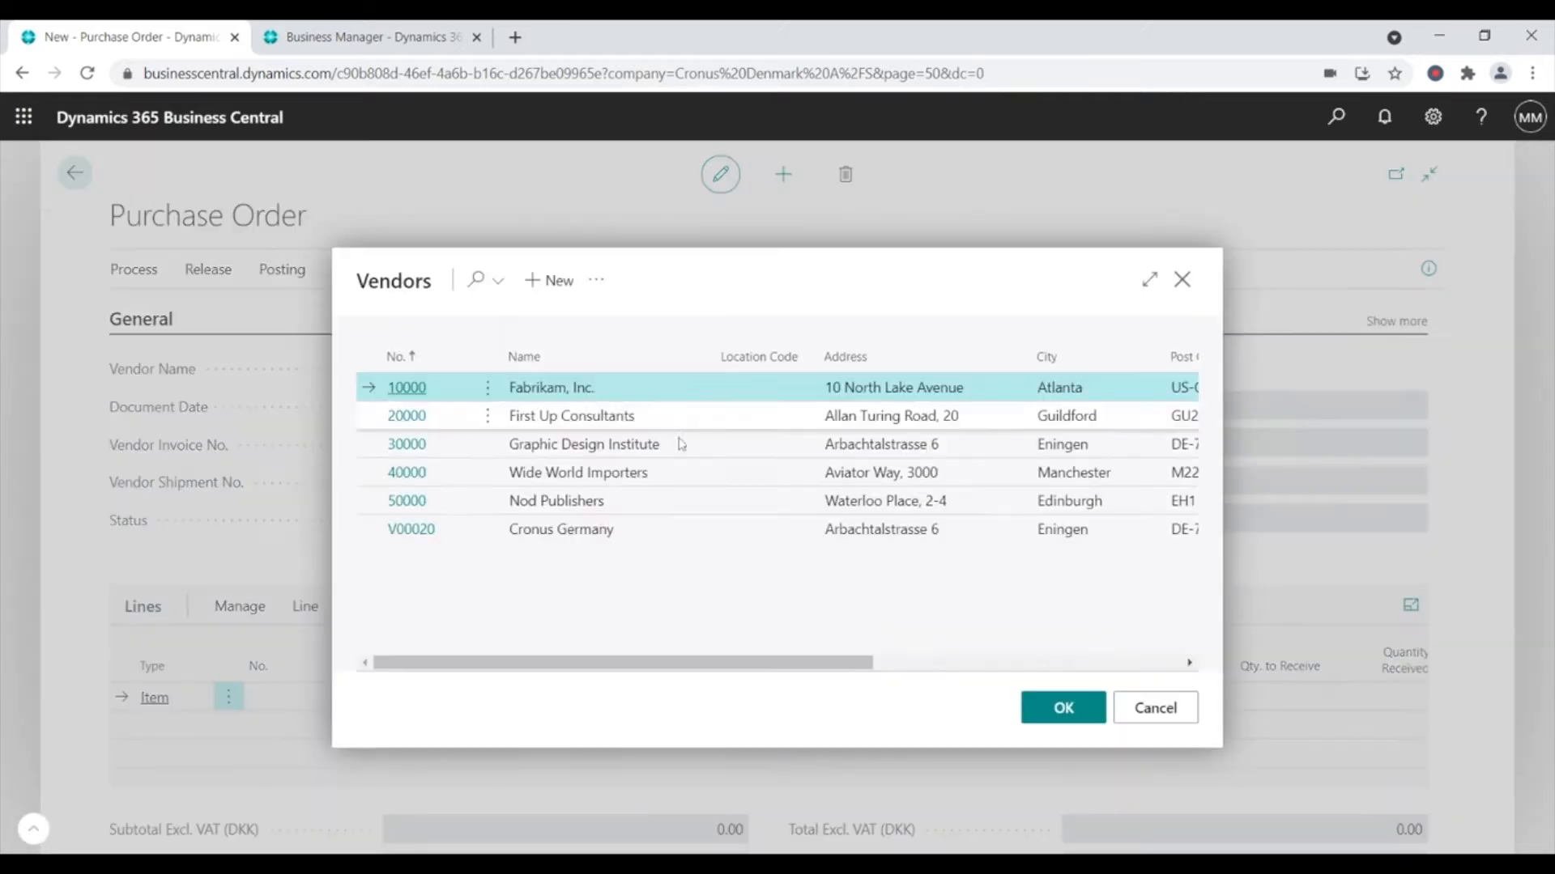
pyautogui.click(667, 530)
pyautogui.click(1045, 707)
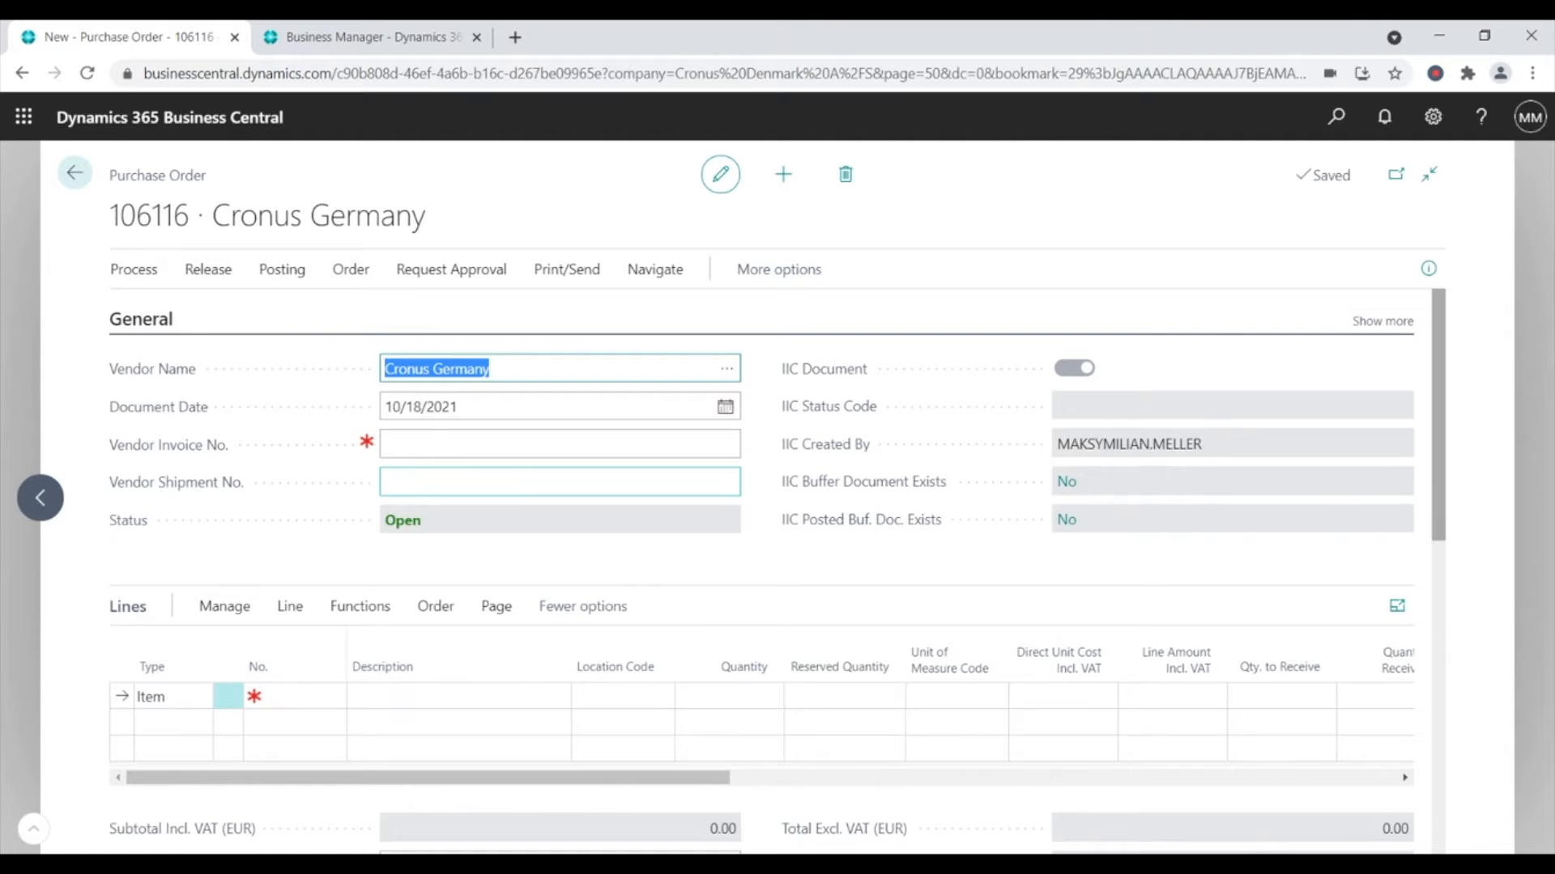
# - Fill the order's item line with item 1000 (Bicycle), quantity 100 and location code EAST
pyautogui.click(295, 697)
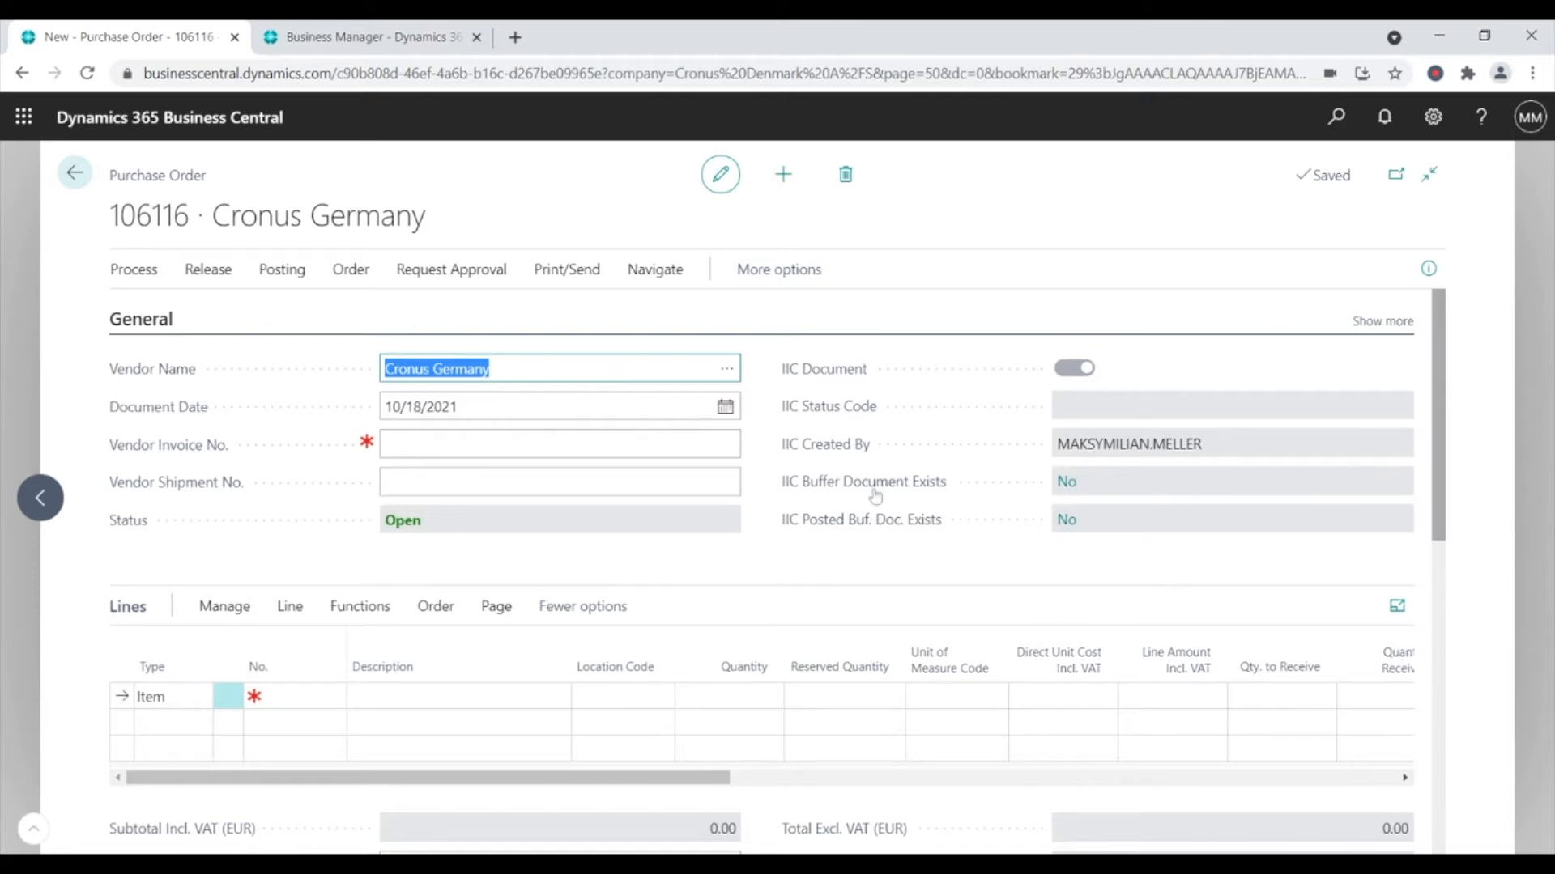
pyautogui.click(296, 696)
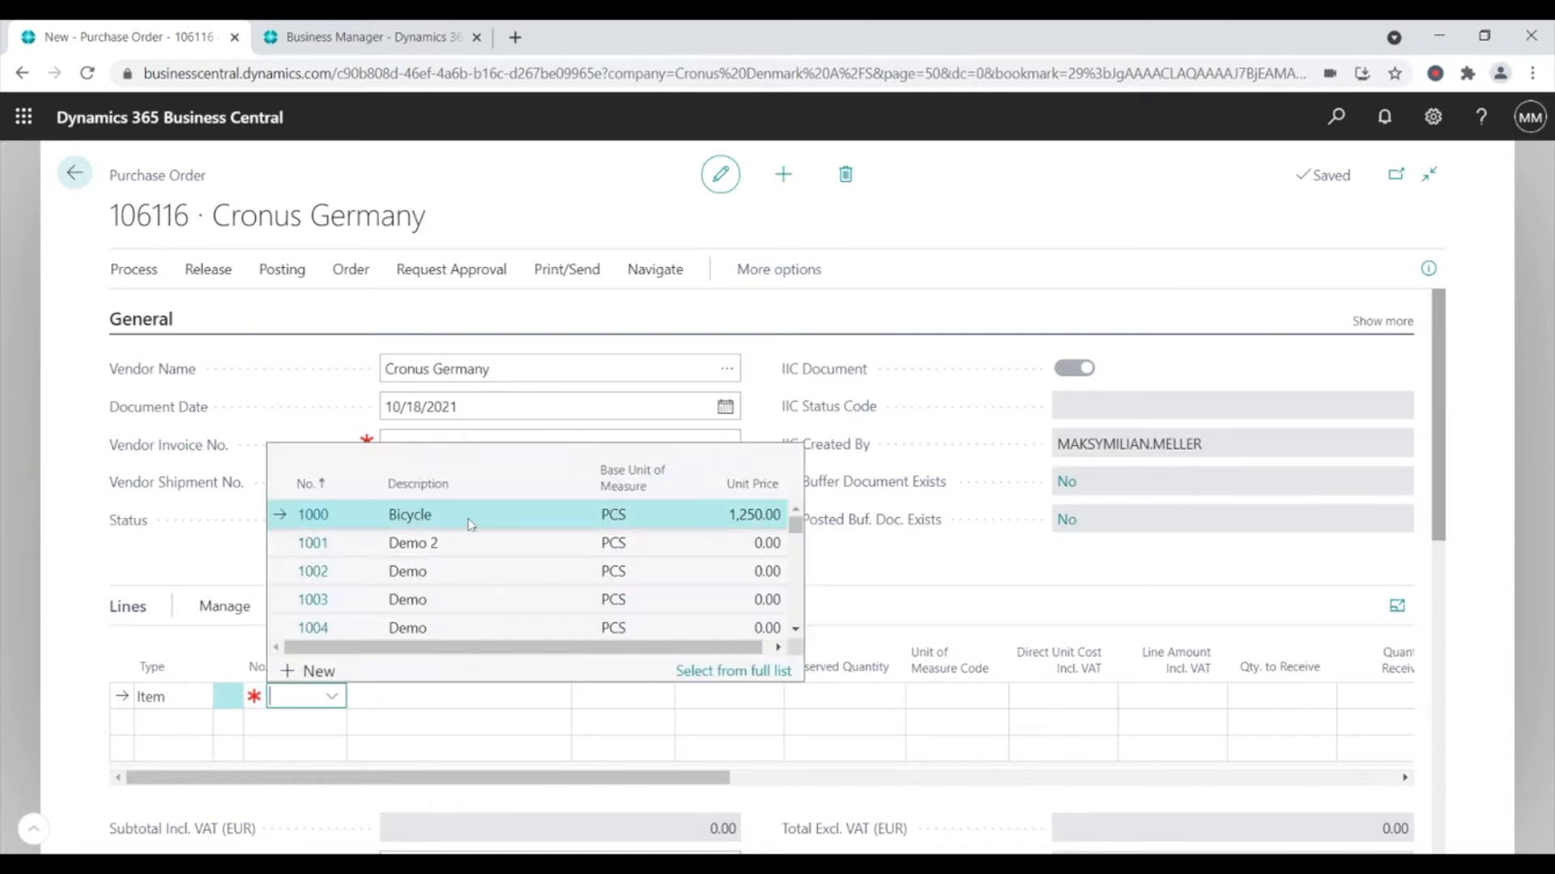
pyautogui.click(474, 525)
pyautogui.press('Return')
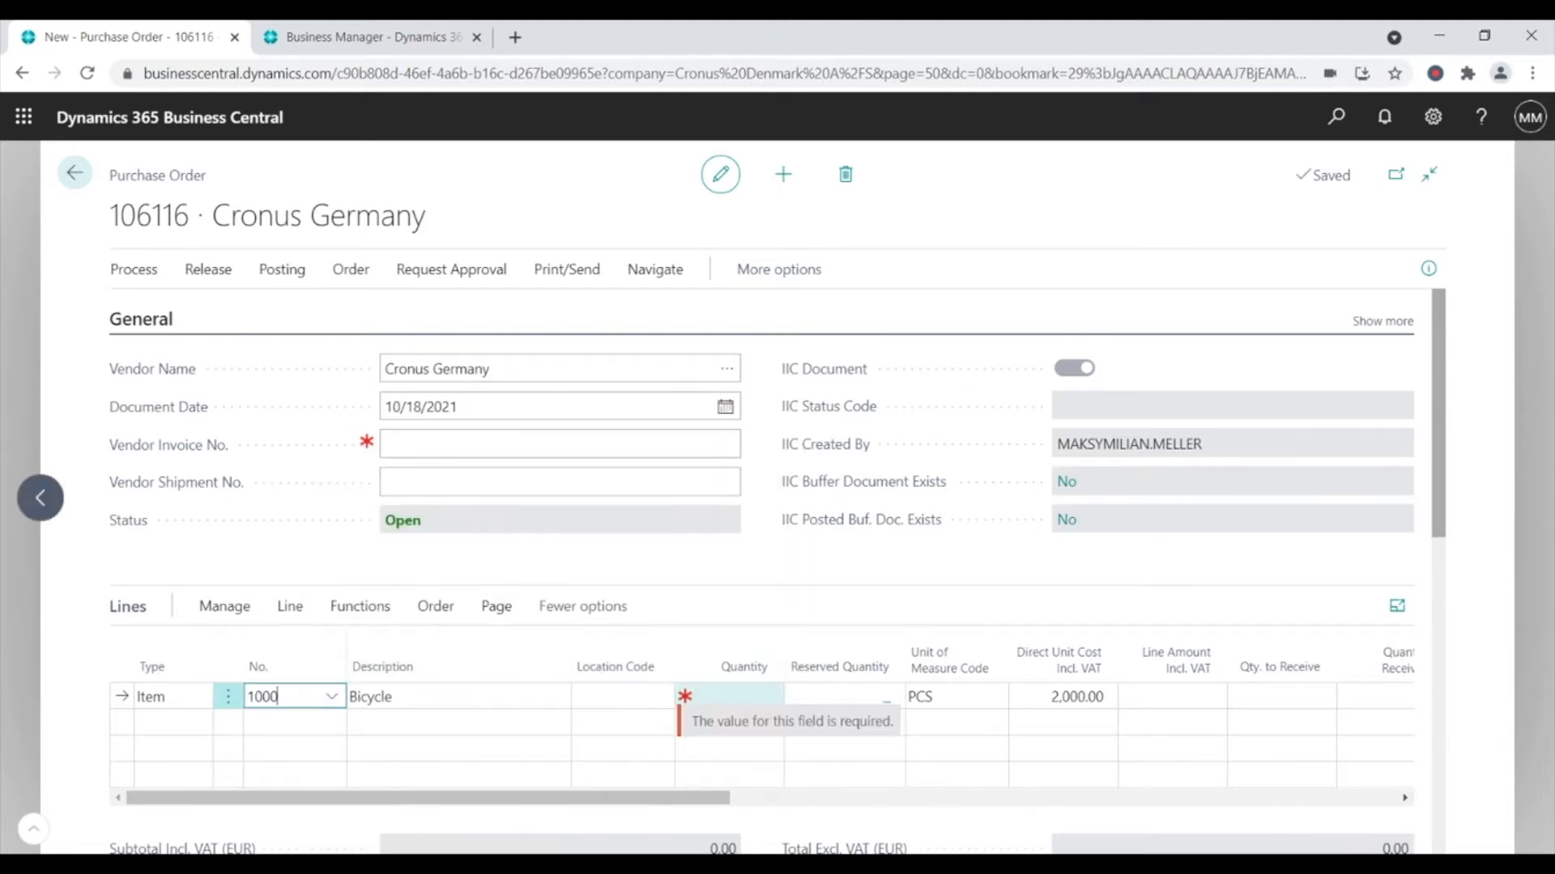
pyautogui.write('100')
pyautogui.press('Return')
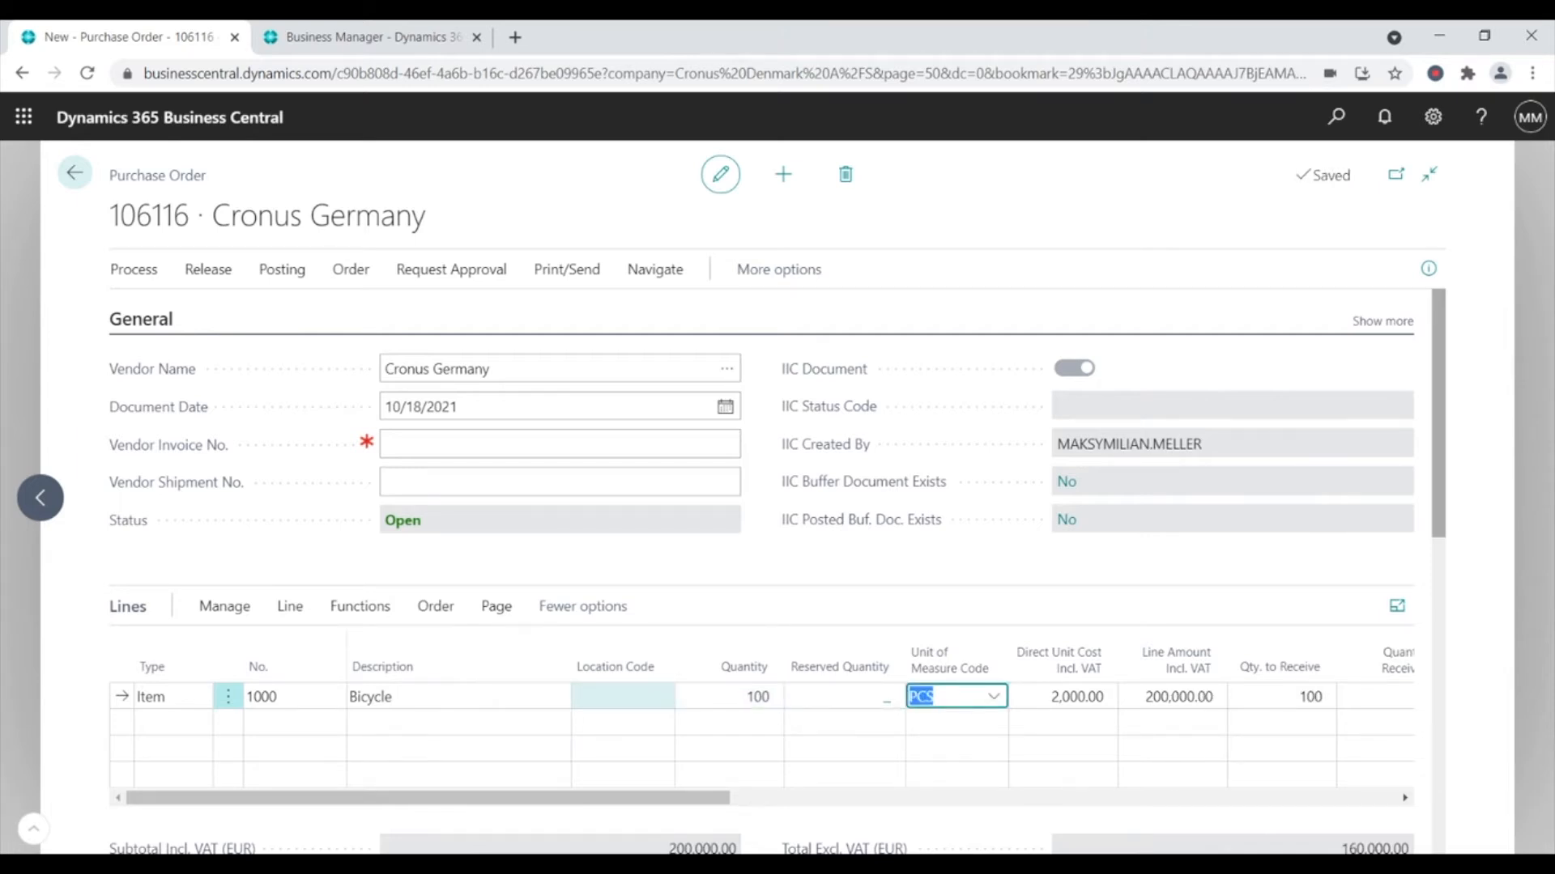
pyautogui.click(622, 696)
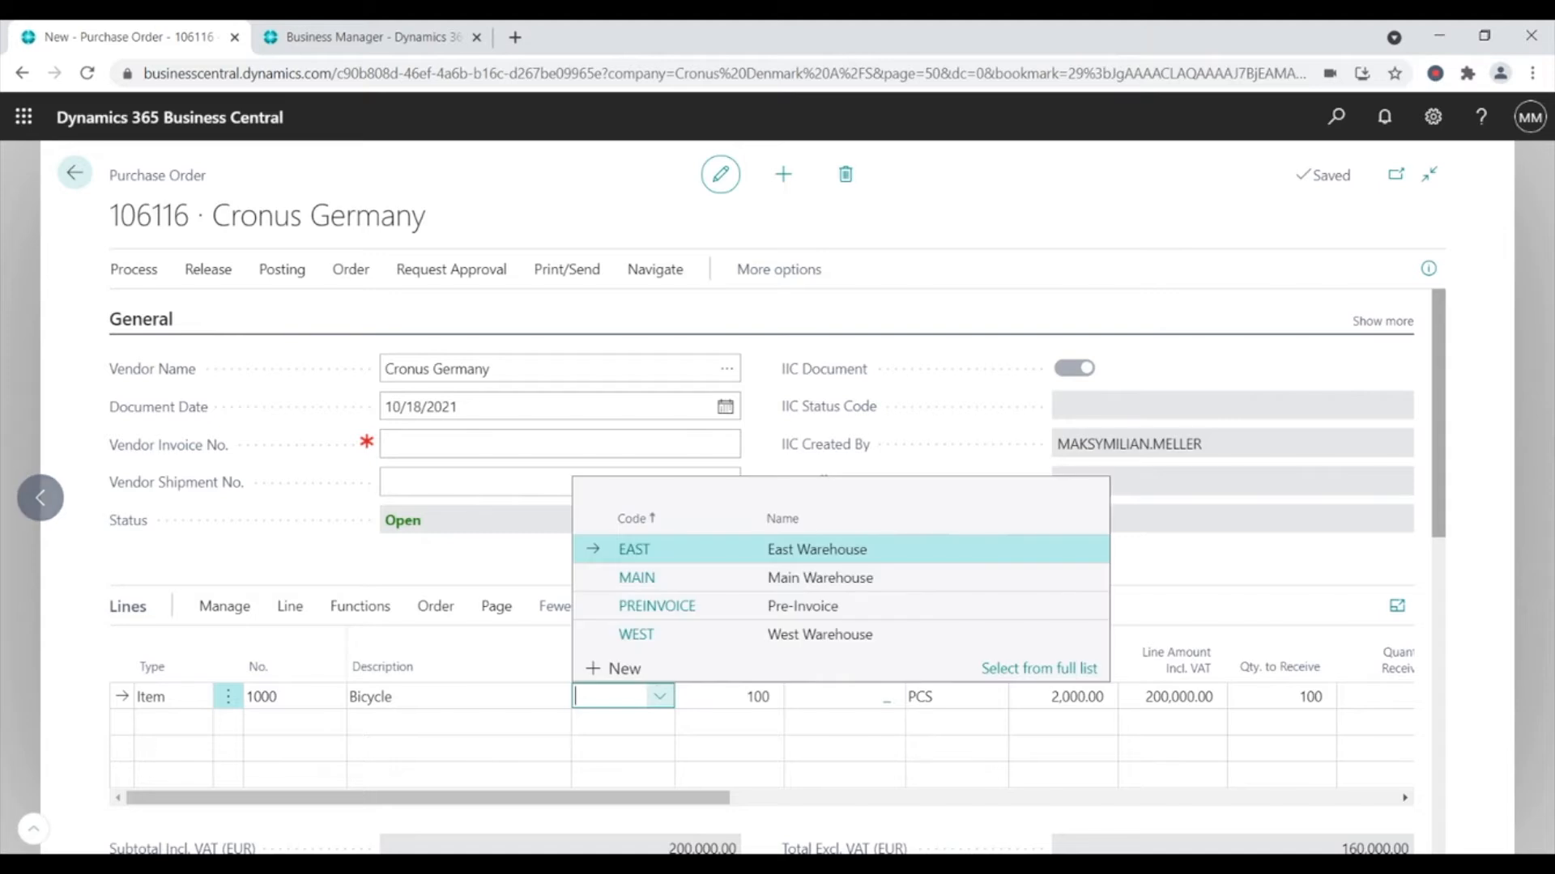
pyautogui.click(712, 548)
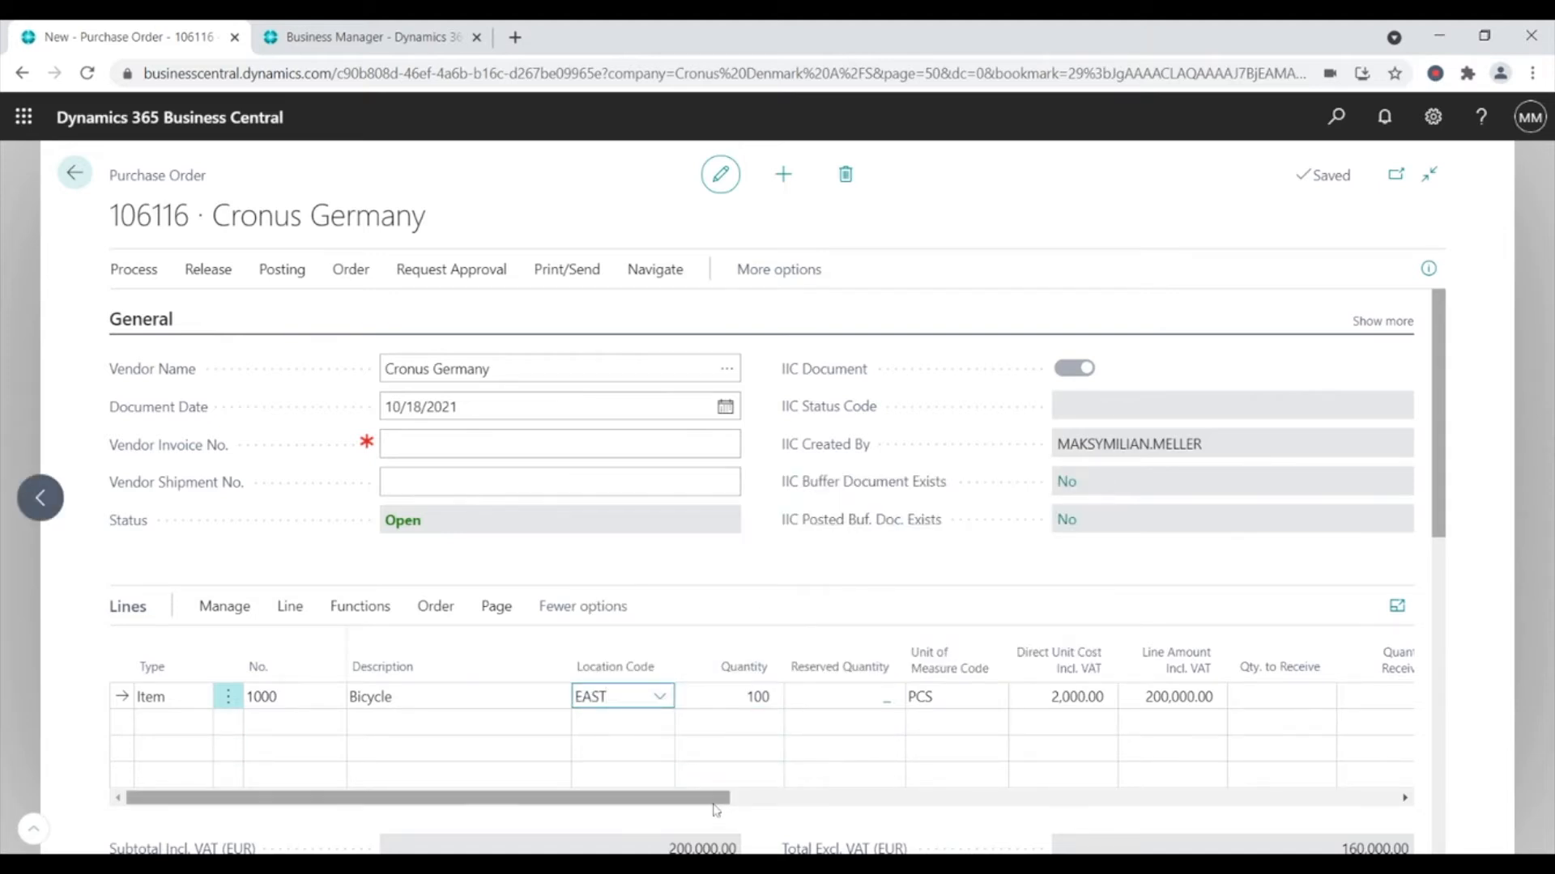
pyautogui.click(720, 484)
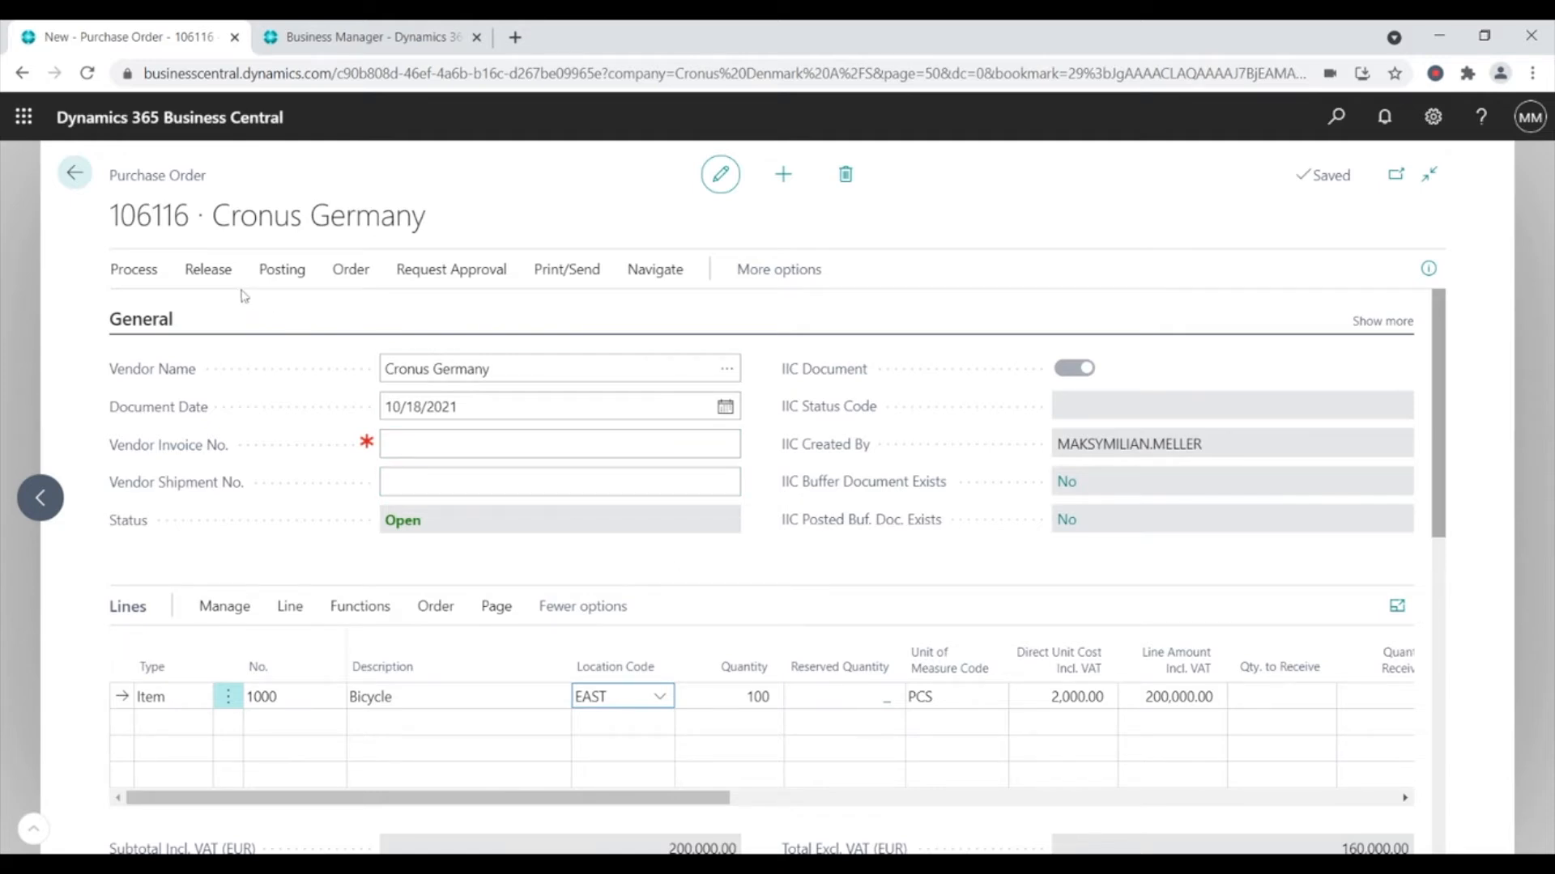
# - Release the purchase order and run the IIC Send Outbound Messages task
pyautogui.click(212, 279)
pyautogui.click(166, 311)
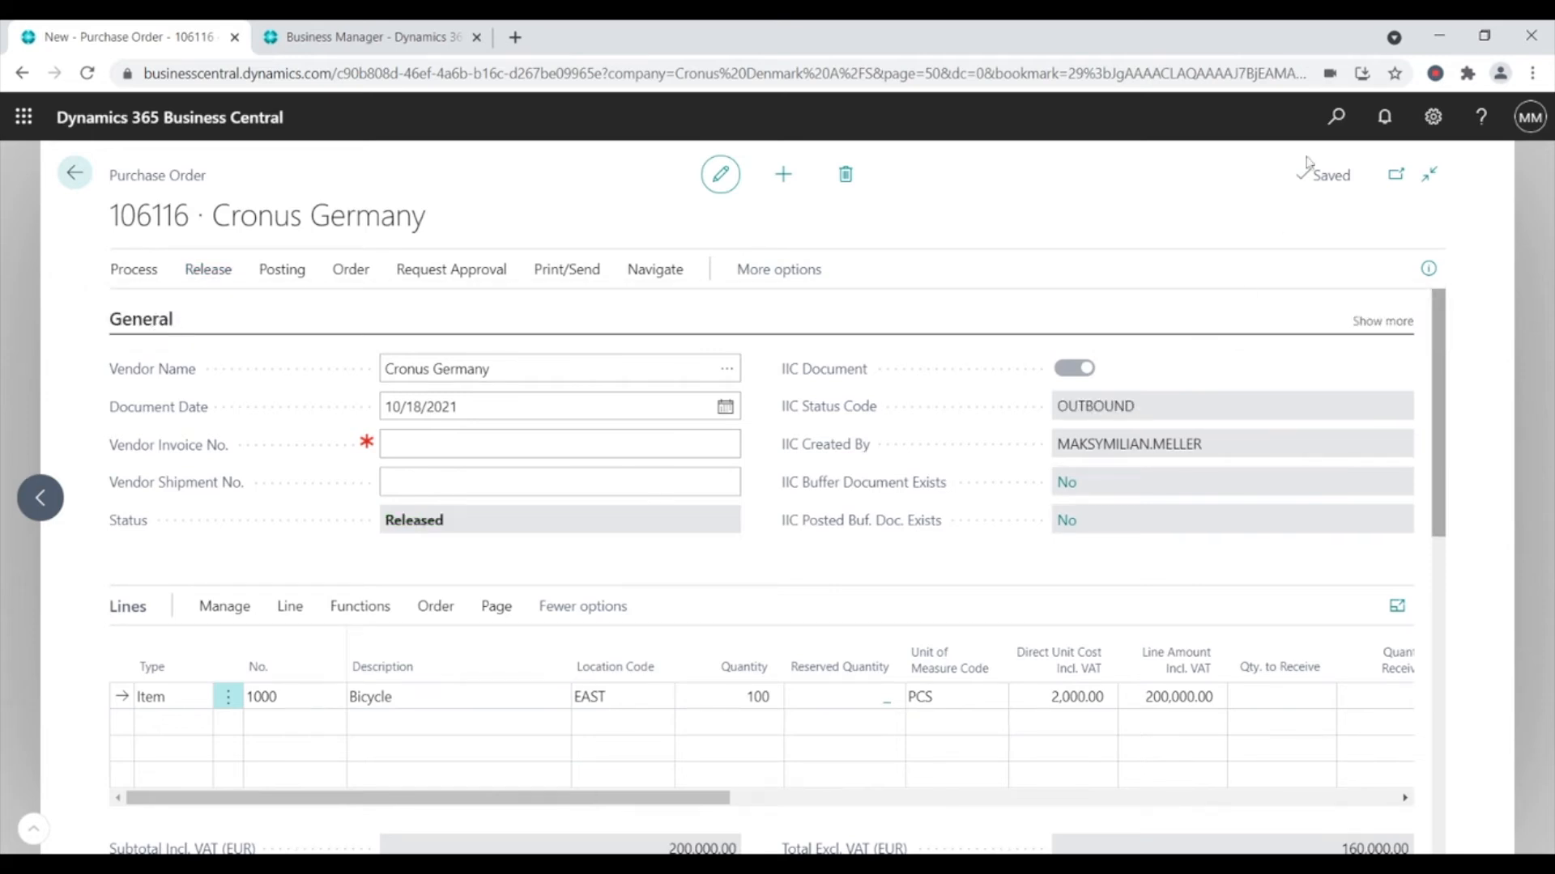
pyautogui.click(1334, 123)
pyautogui.write('iic send')
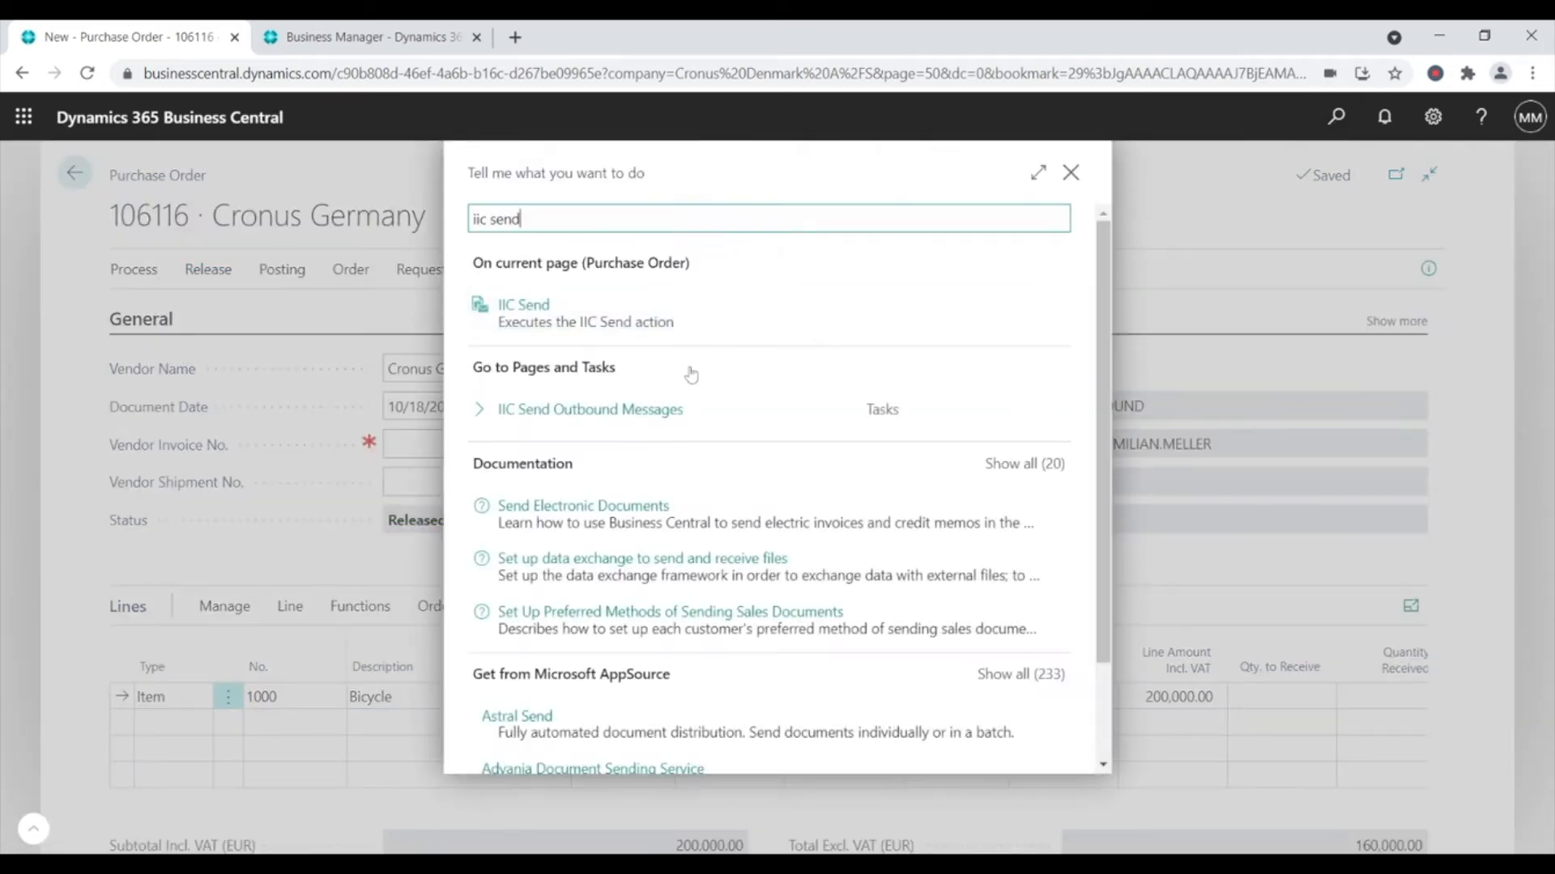
pyautogui.click(687, 408)
pyautogui.click(954, 564)
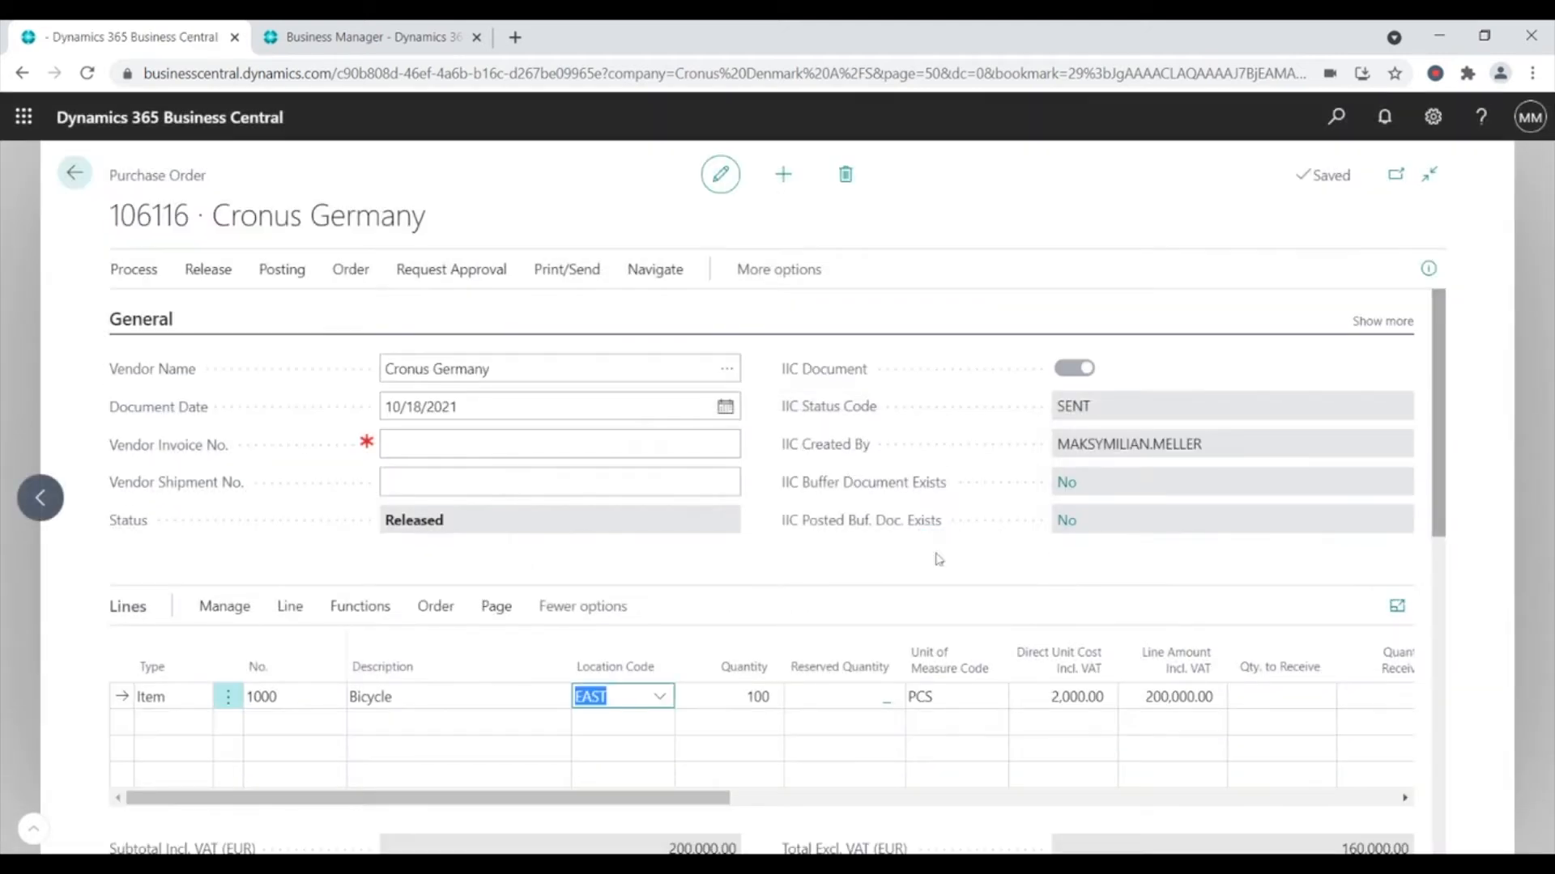
# - In the Cronus Germany seller company, open the received sales buffer document and check its item line and external document number
pyautogui.click(343, 45)
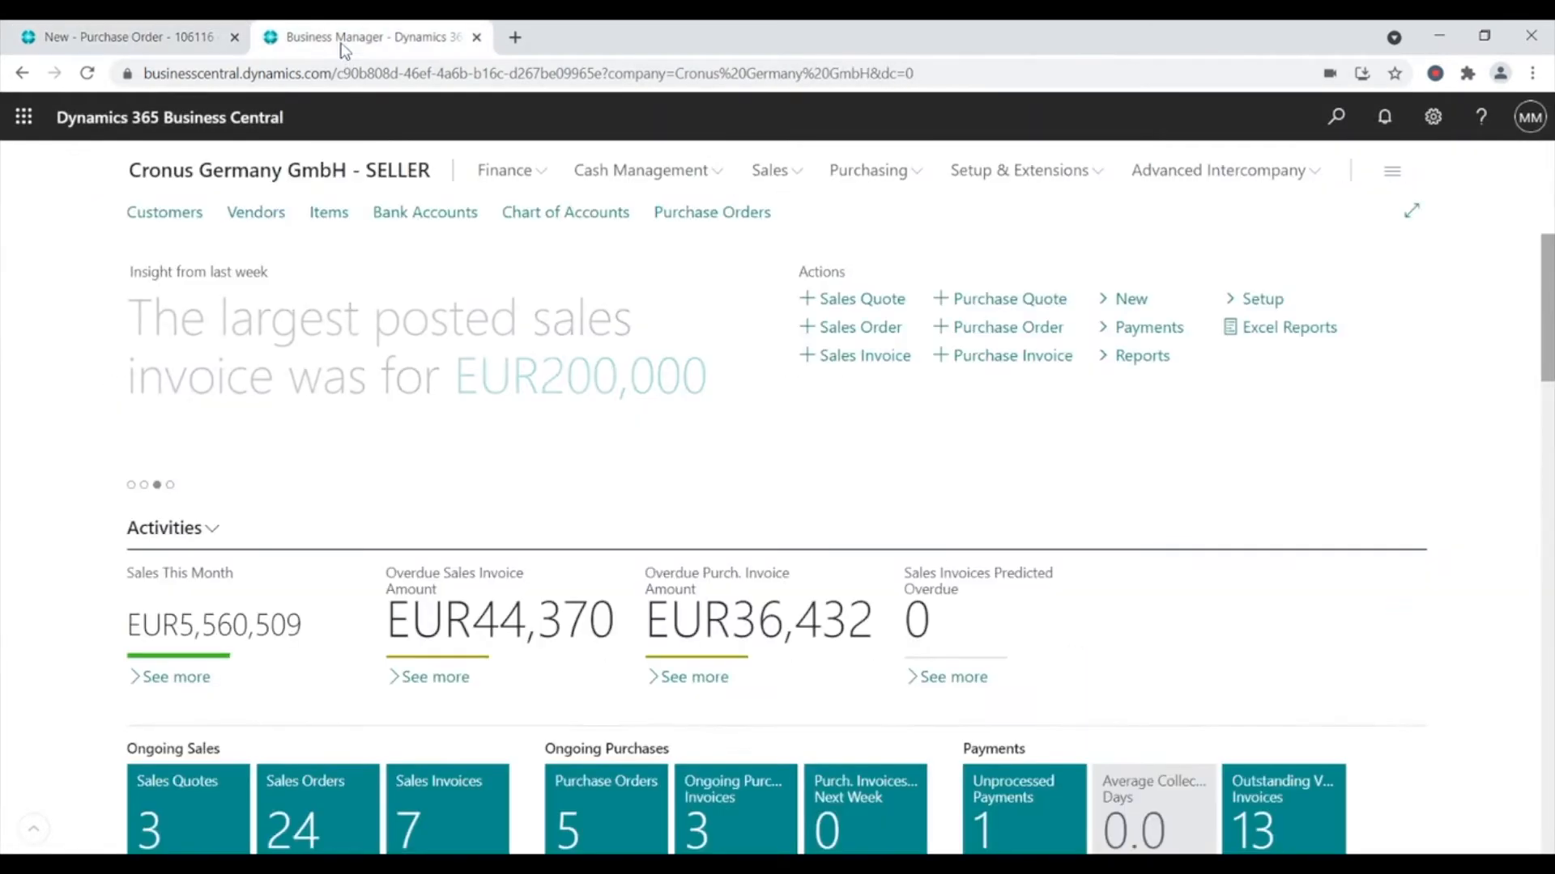
pyautogui.click(1161, 179)
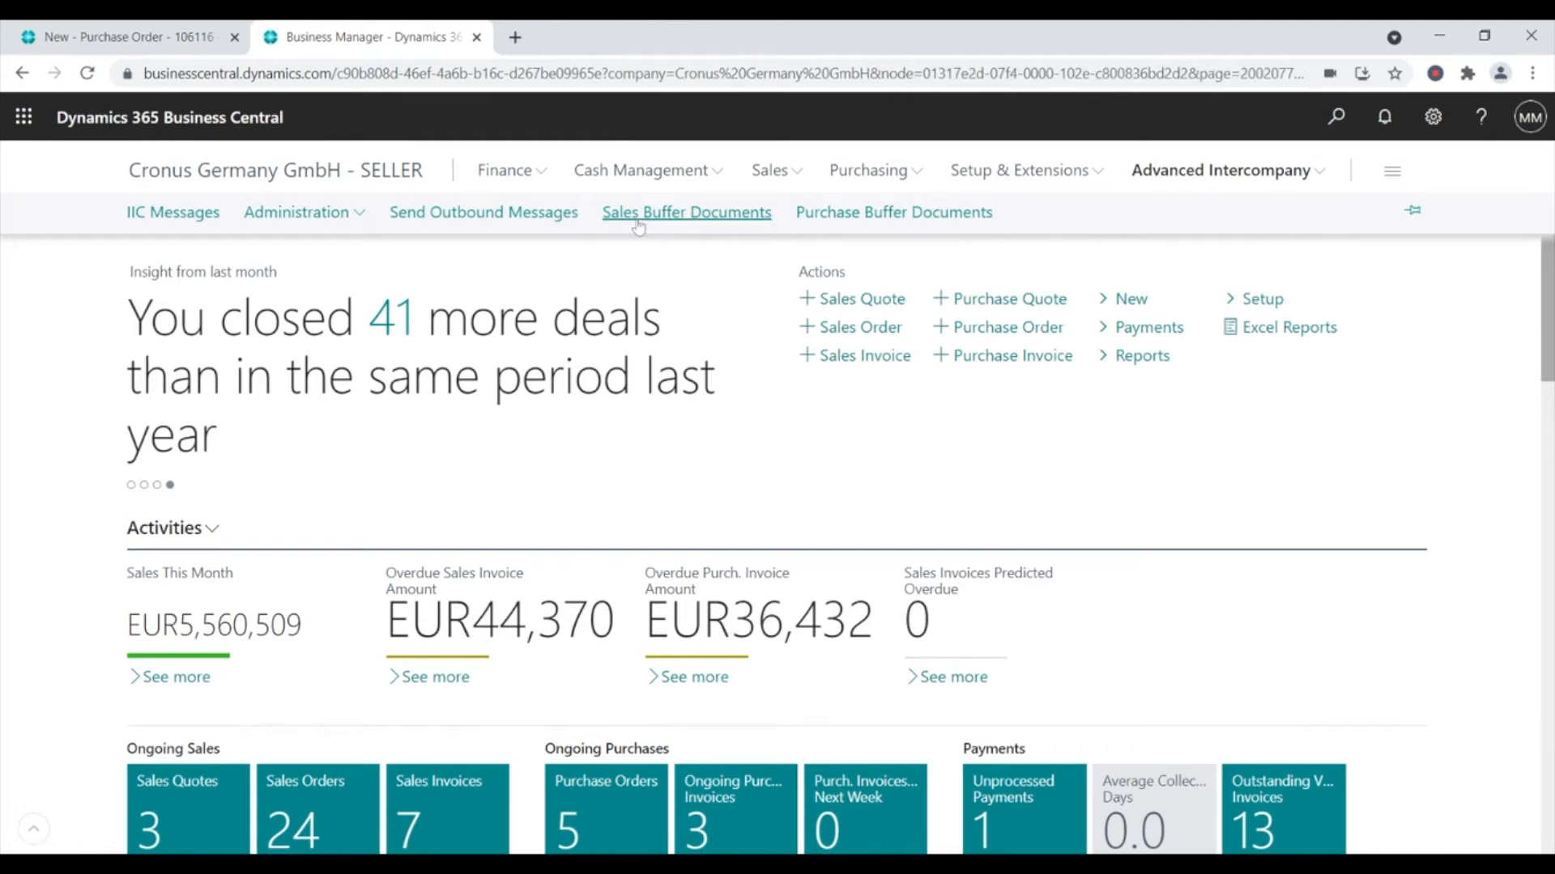
pyautogui.click(638, 215)
pyautogui.click(270, 324)
pyautogui.click(274, 393)
pyautogui.scroll(-5, 243, 356)
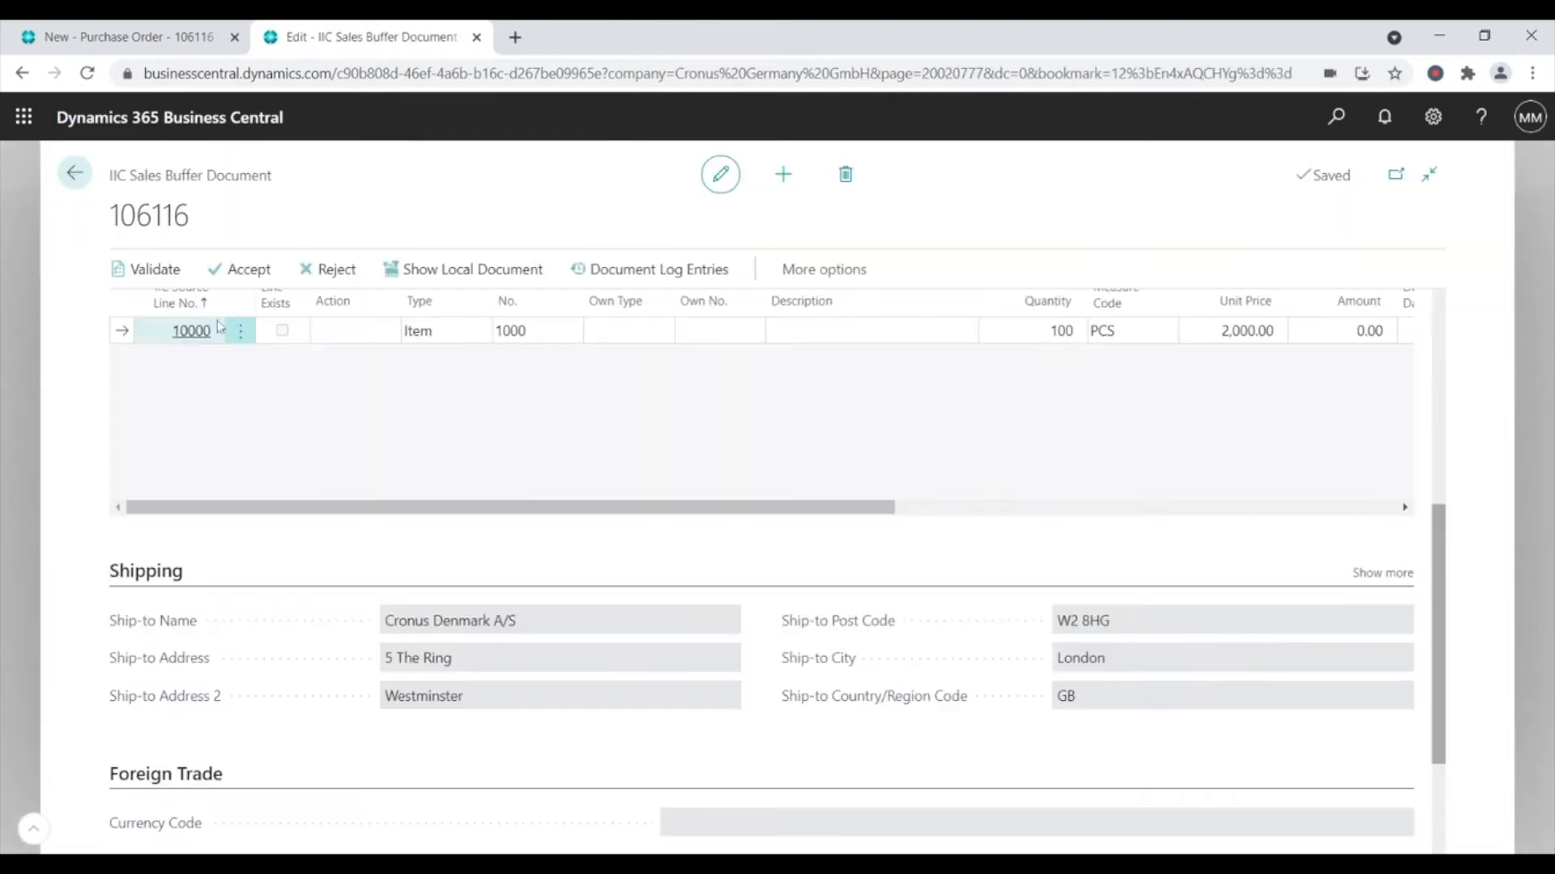
pyautogui.scroll(5, 222, 400)
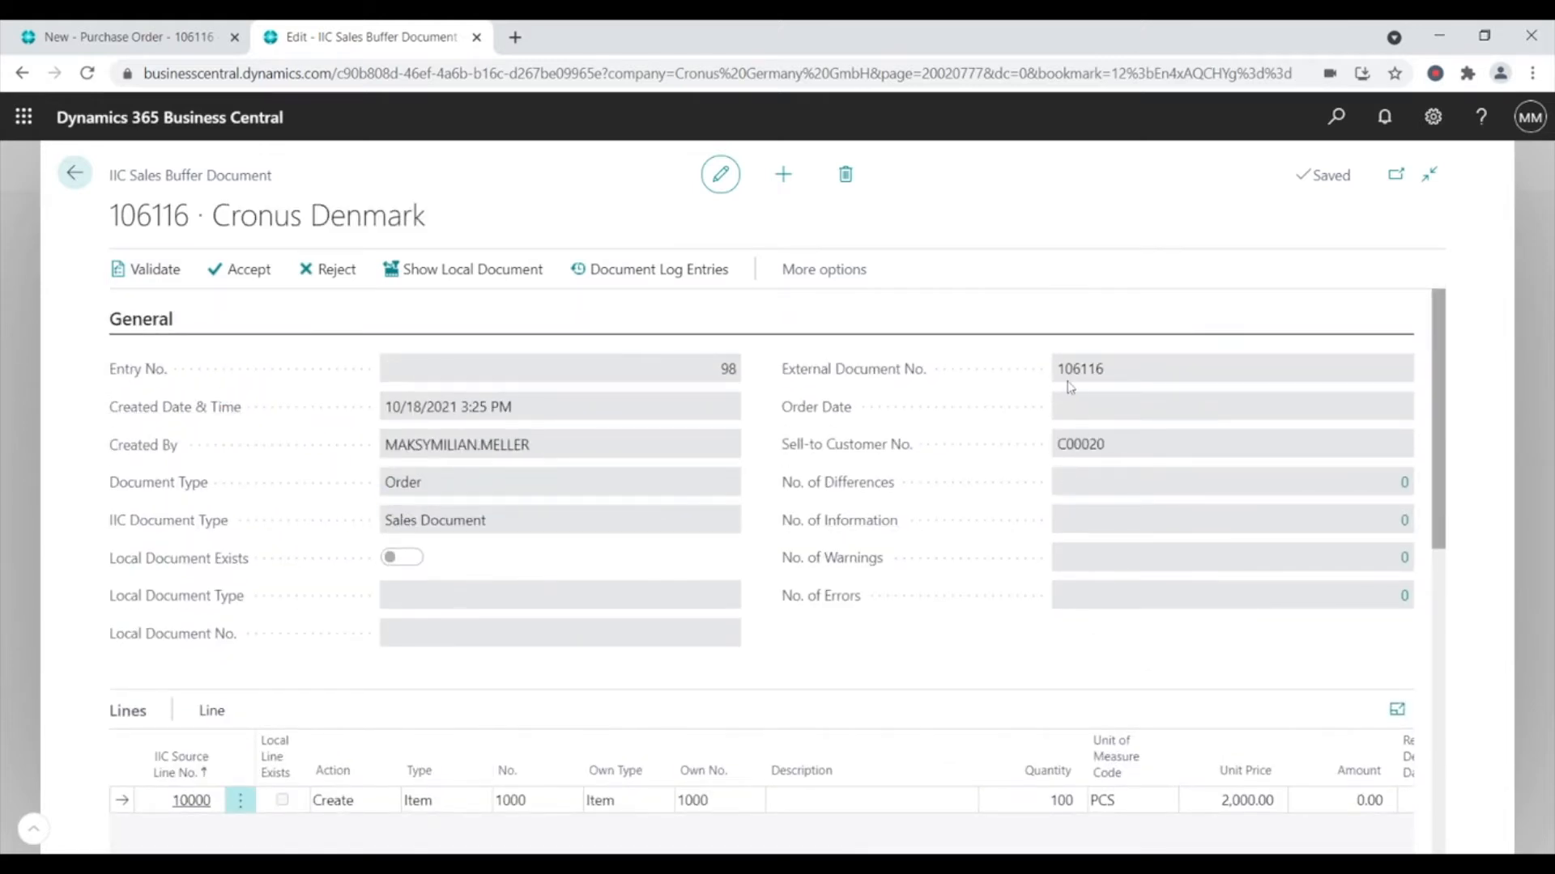
pyautogui.moveTo(1061, 374); pyautogui.dragTo(1105, 372)
pyautogui.scroll(-1, 1093, 396)
pyautogui.moveTo(1066, 356); pyautogui.dragTo(1104, 357)
pyautogui.click(1103, 357)
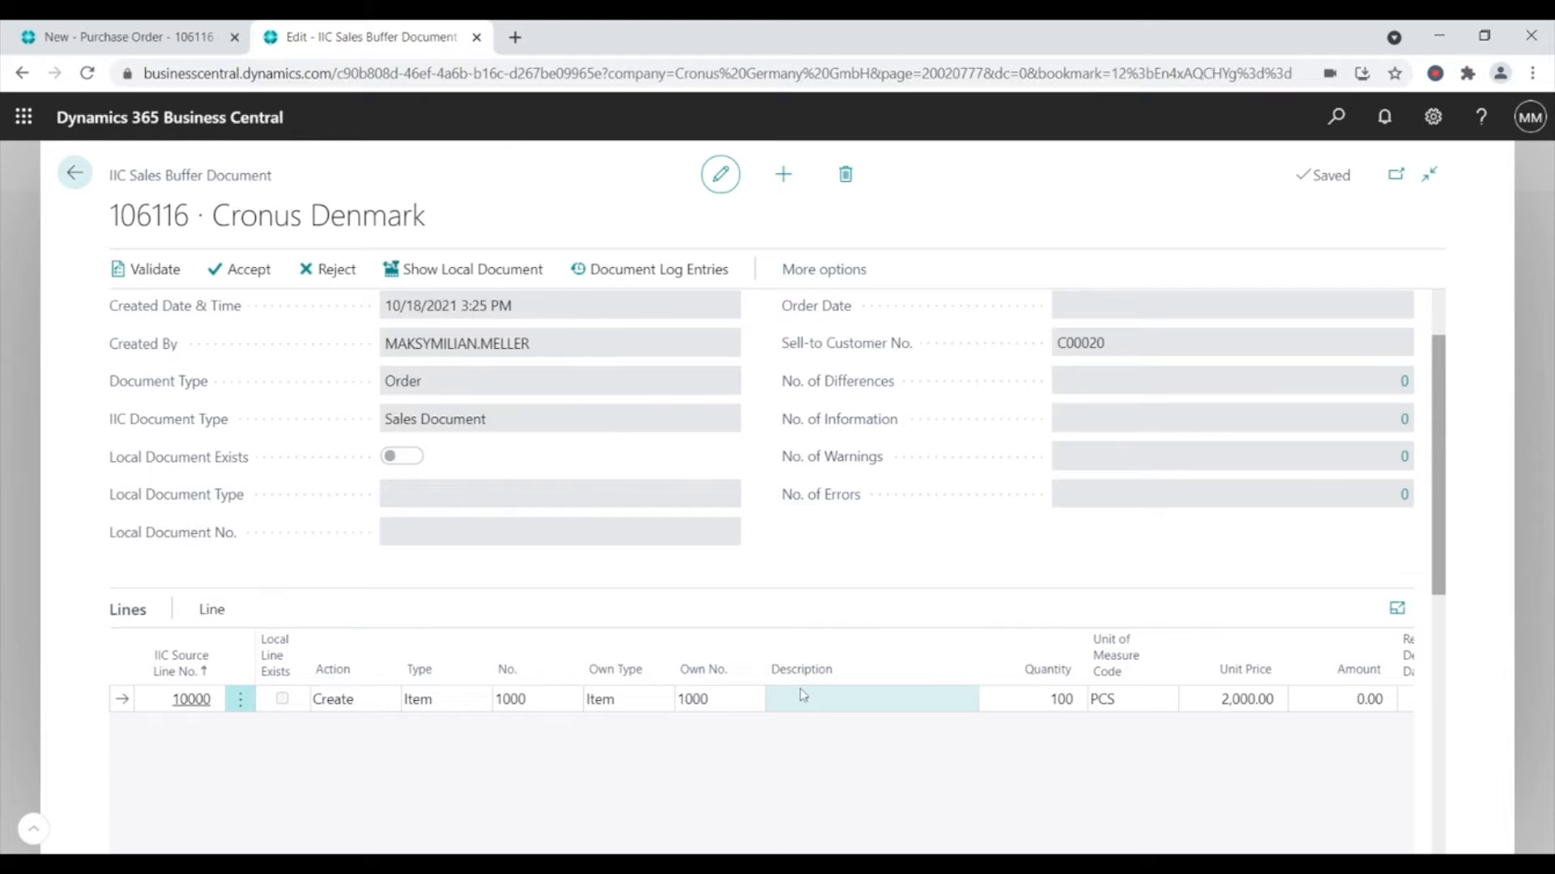
# - Accept the sales buffer document and open the sales order created from it
pyautogui.click(255, 281)
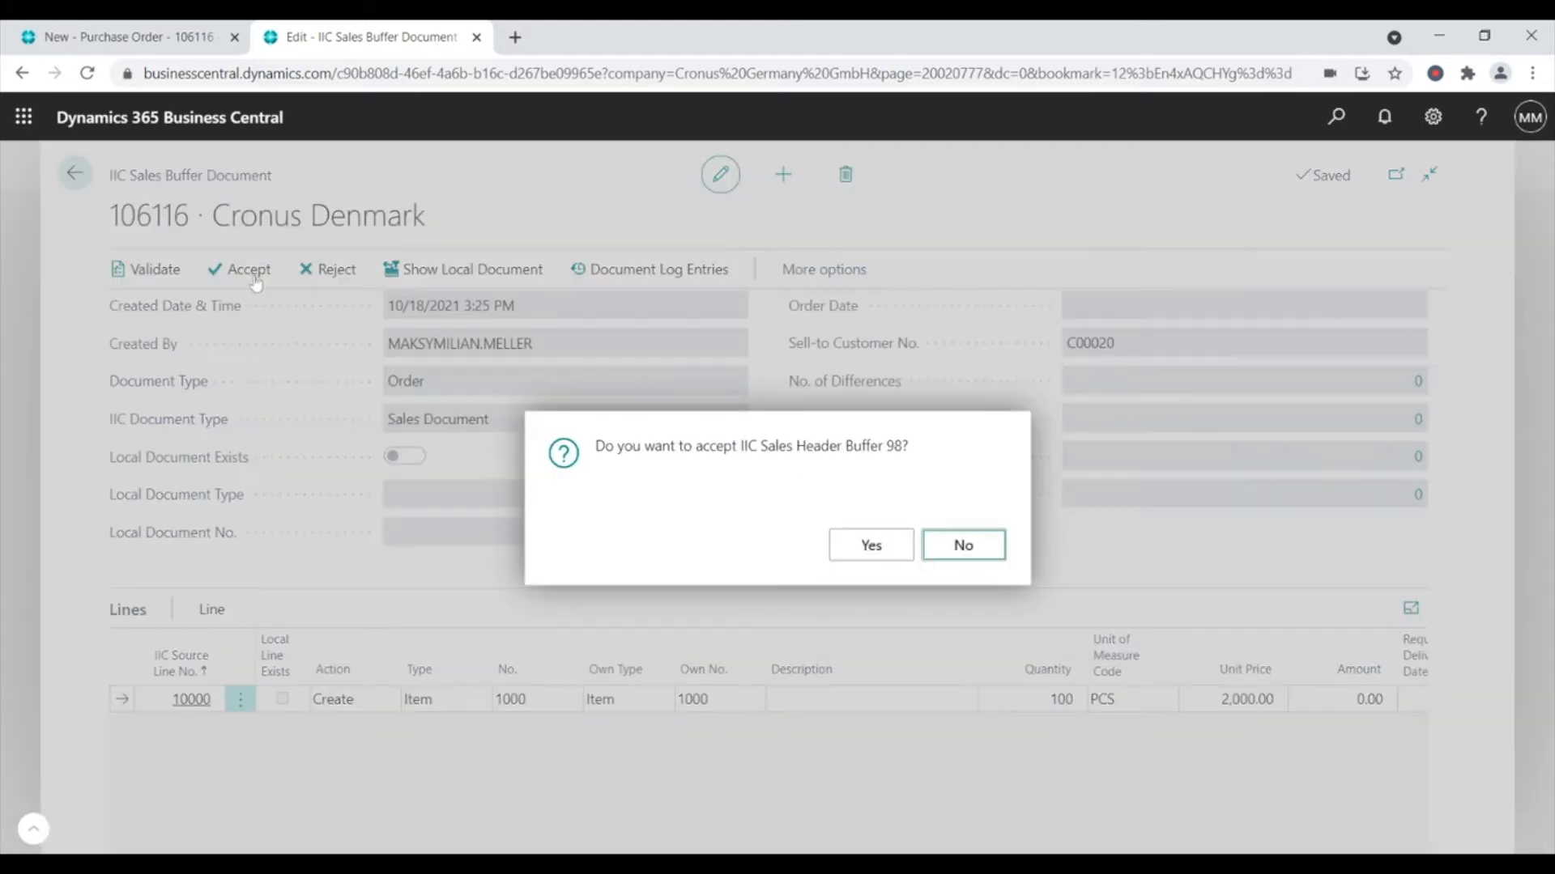
pyautogui.click(896, 548)
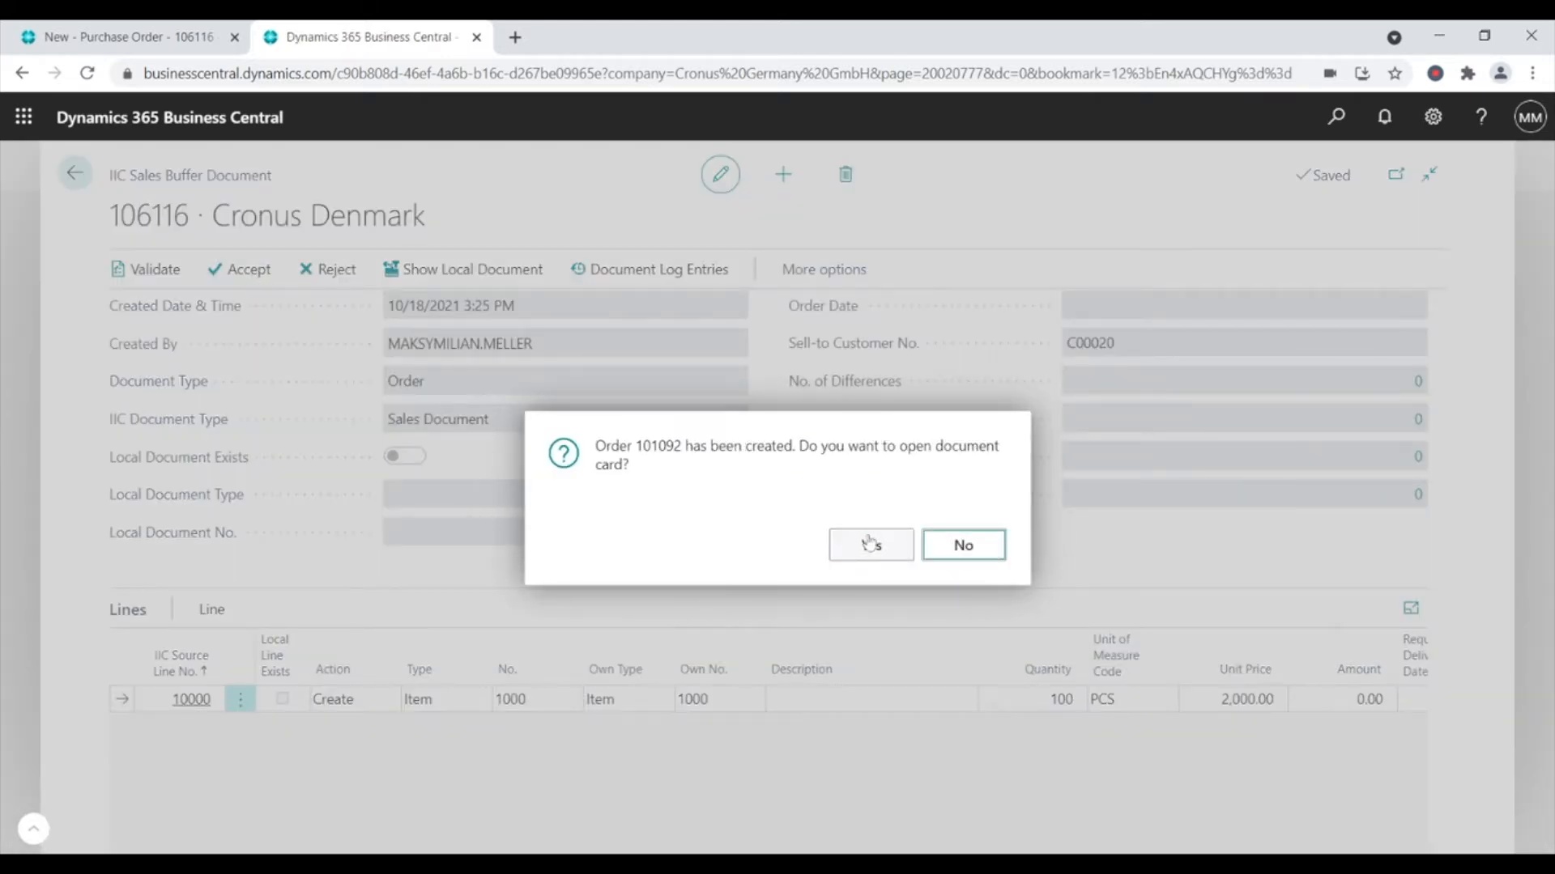
pyautogui.click(850, 557)
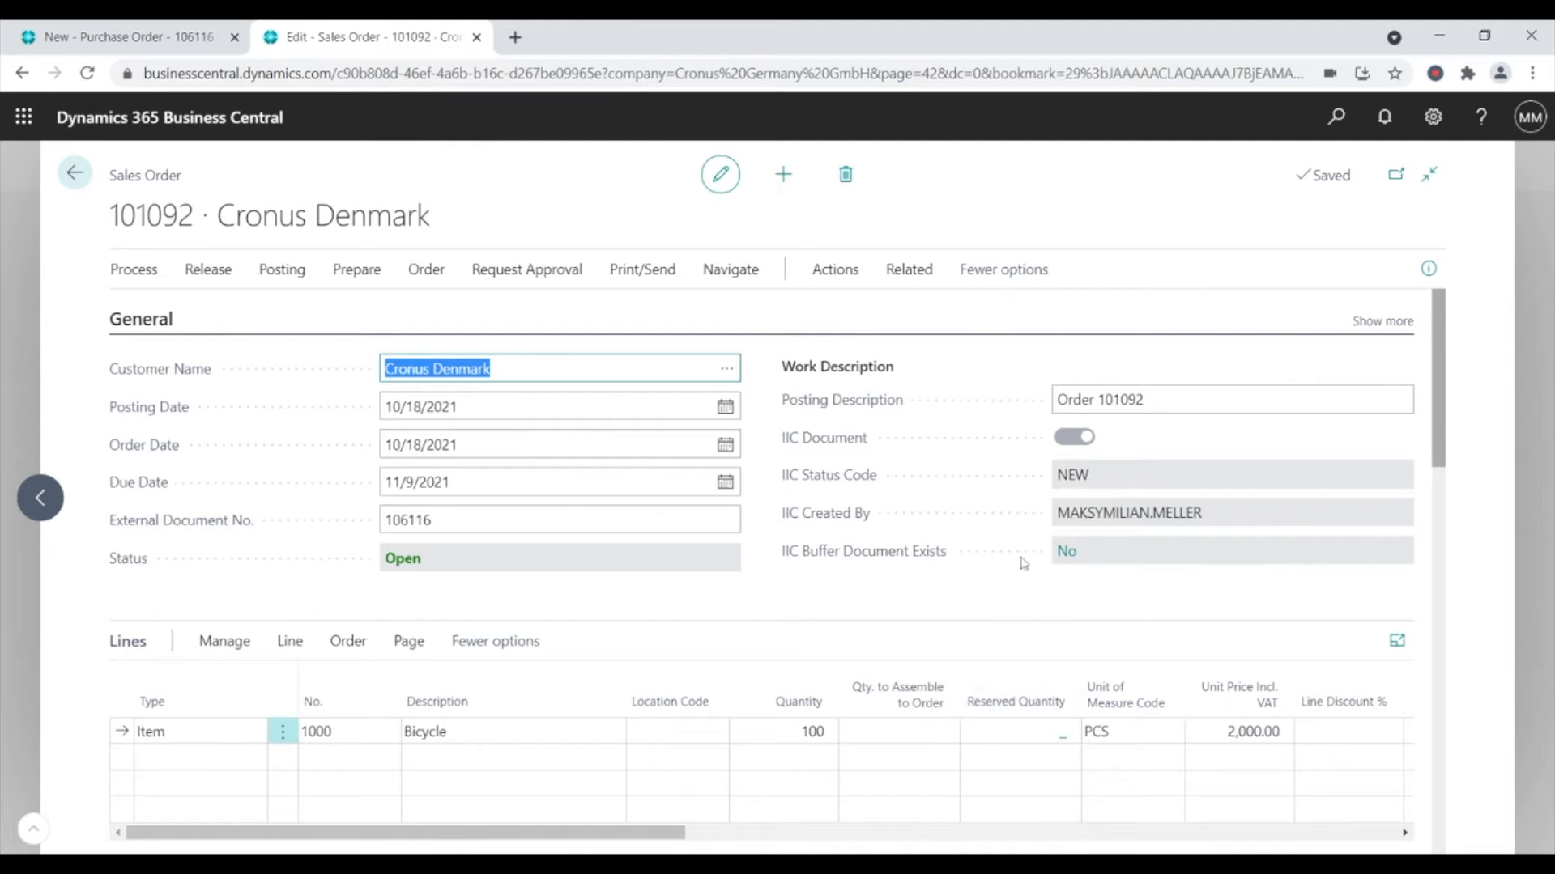
# - Release the sales order for Cronus Denmark and run the IIC Send Outbound Messages task
pyautogui.click(217, 279)
pyautogui.click(187, 314)
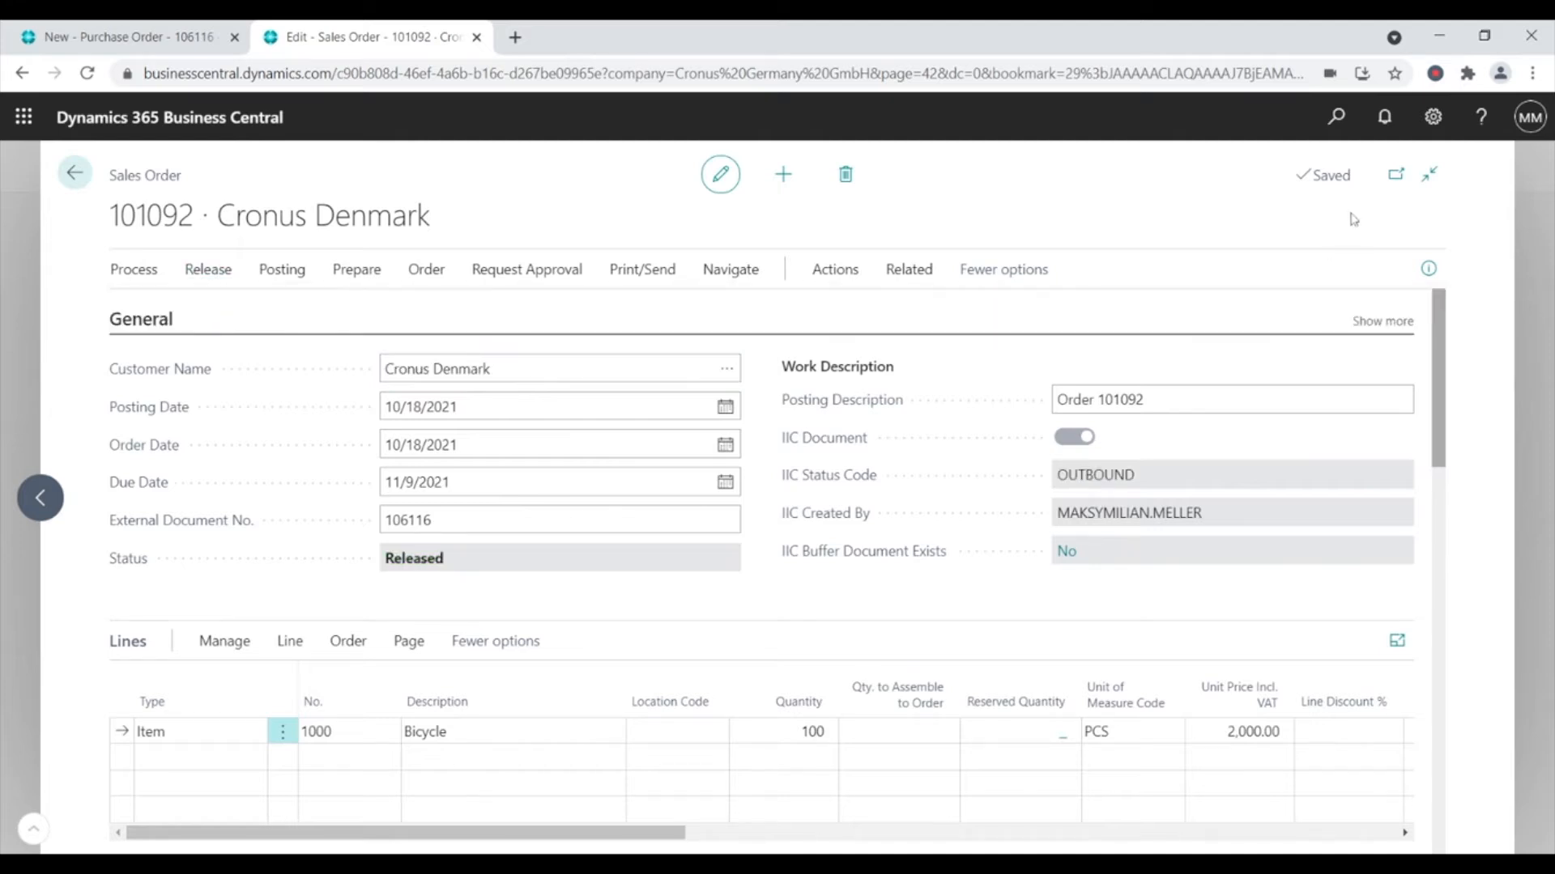
pyautogui.click(1334, 128)
pyautogui.write('iic send')
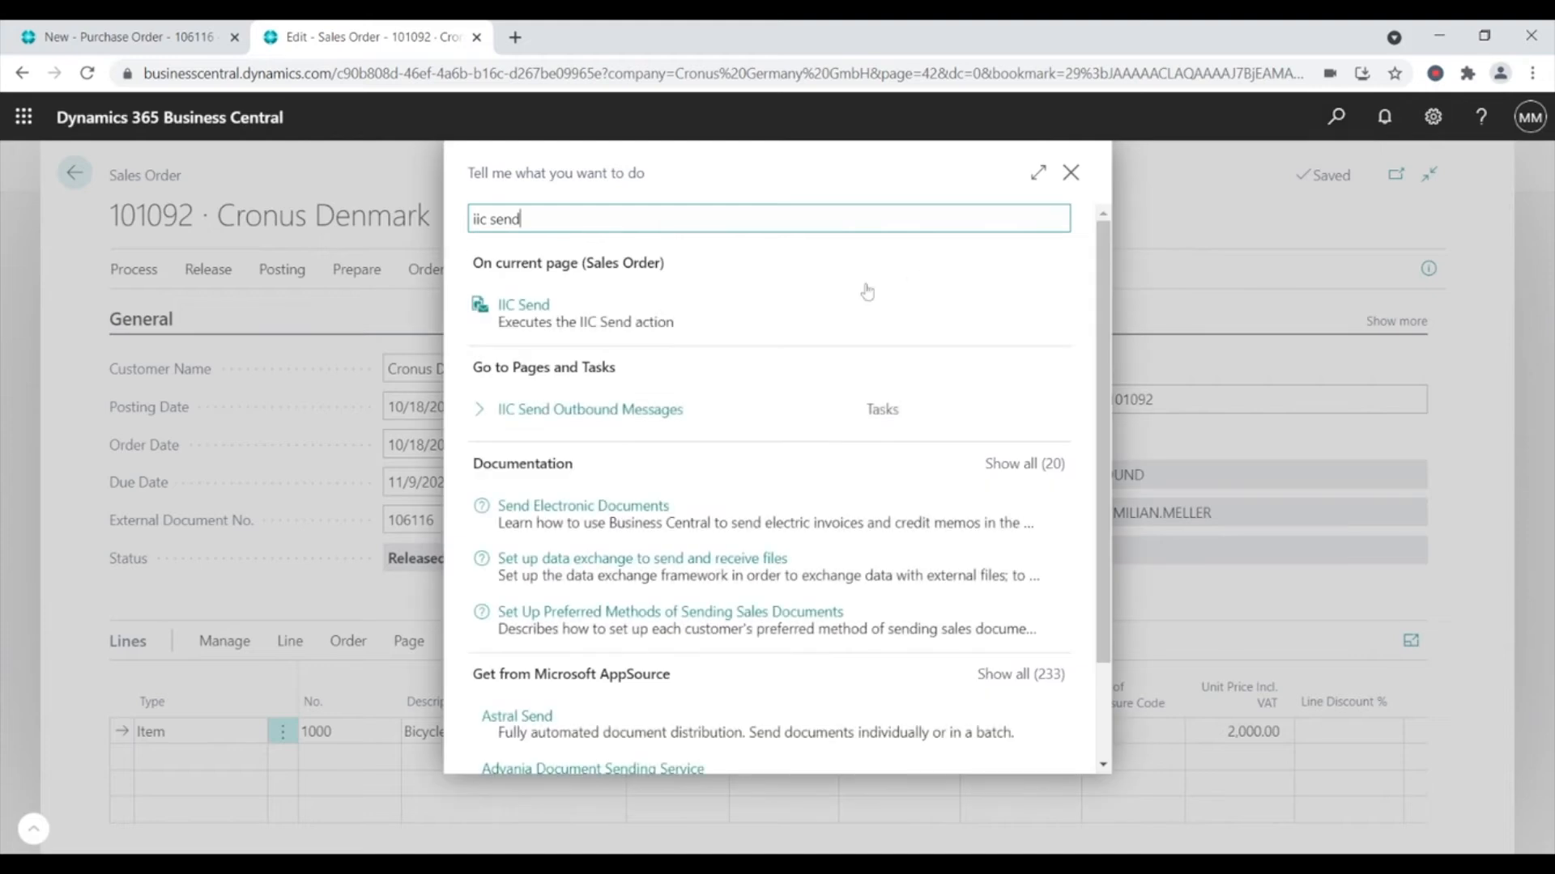
pyautogui.click(739, 422)
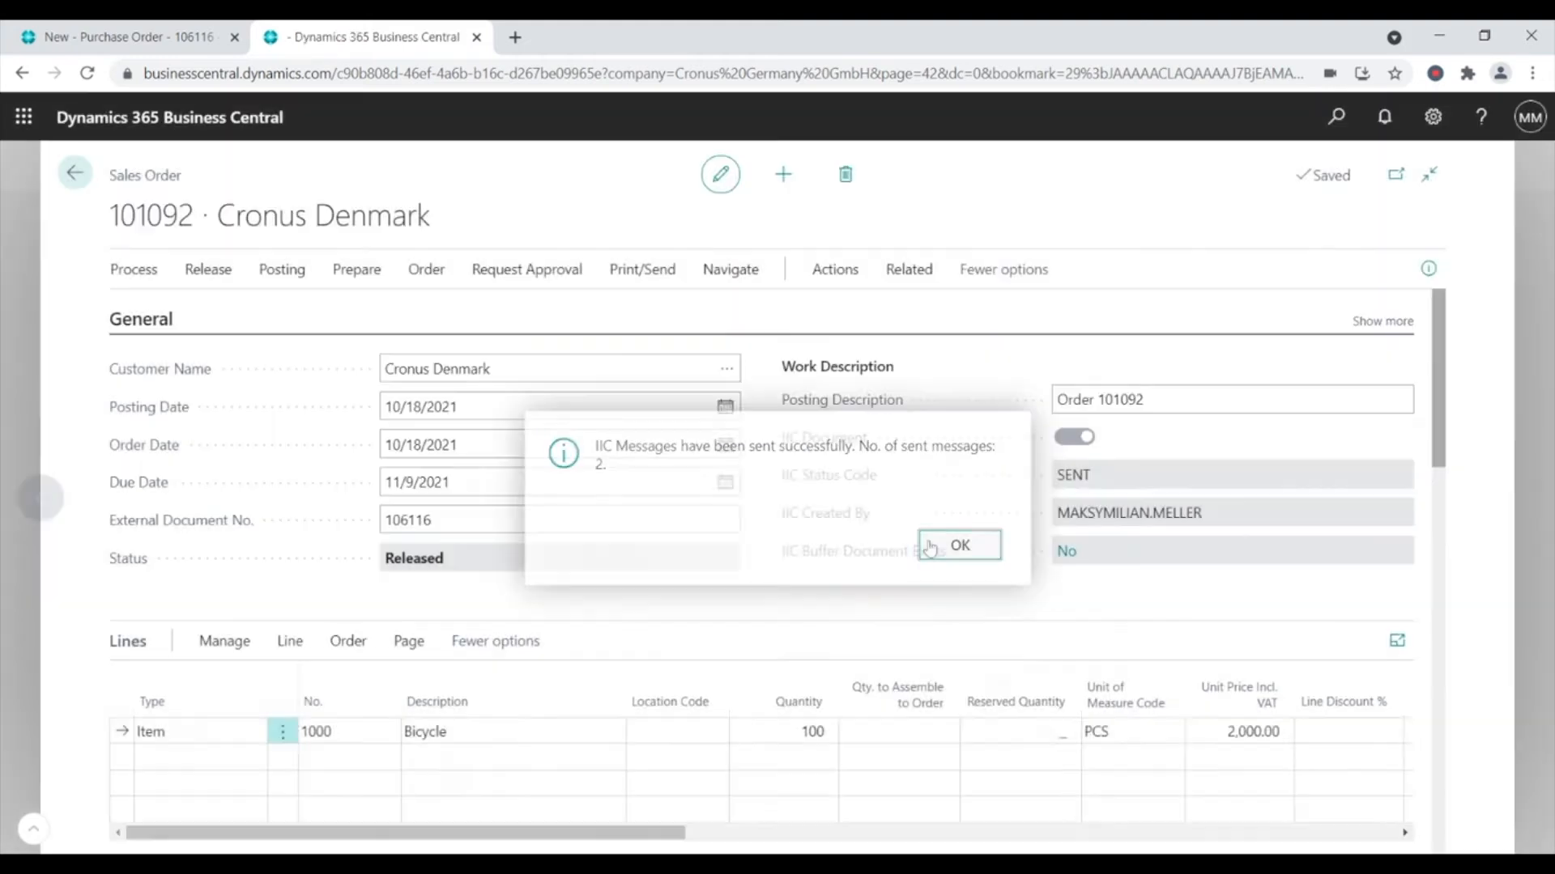
pyautogui.click(930, 547)
# - Return to the buyer's purchase order and open the purchase buffer document linked to it
pyautogui.click(109, 47)
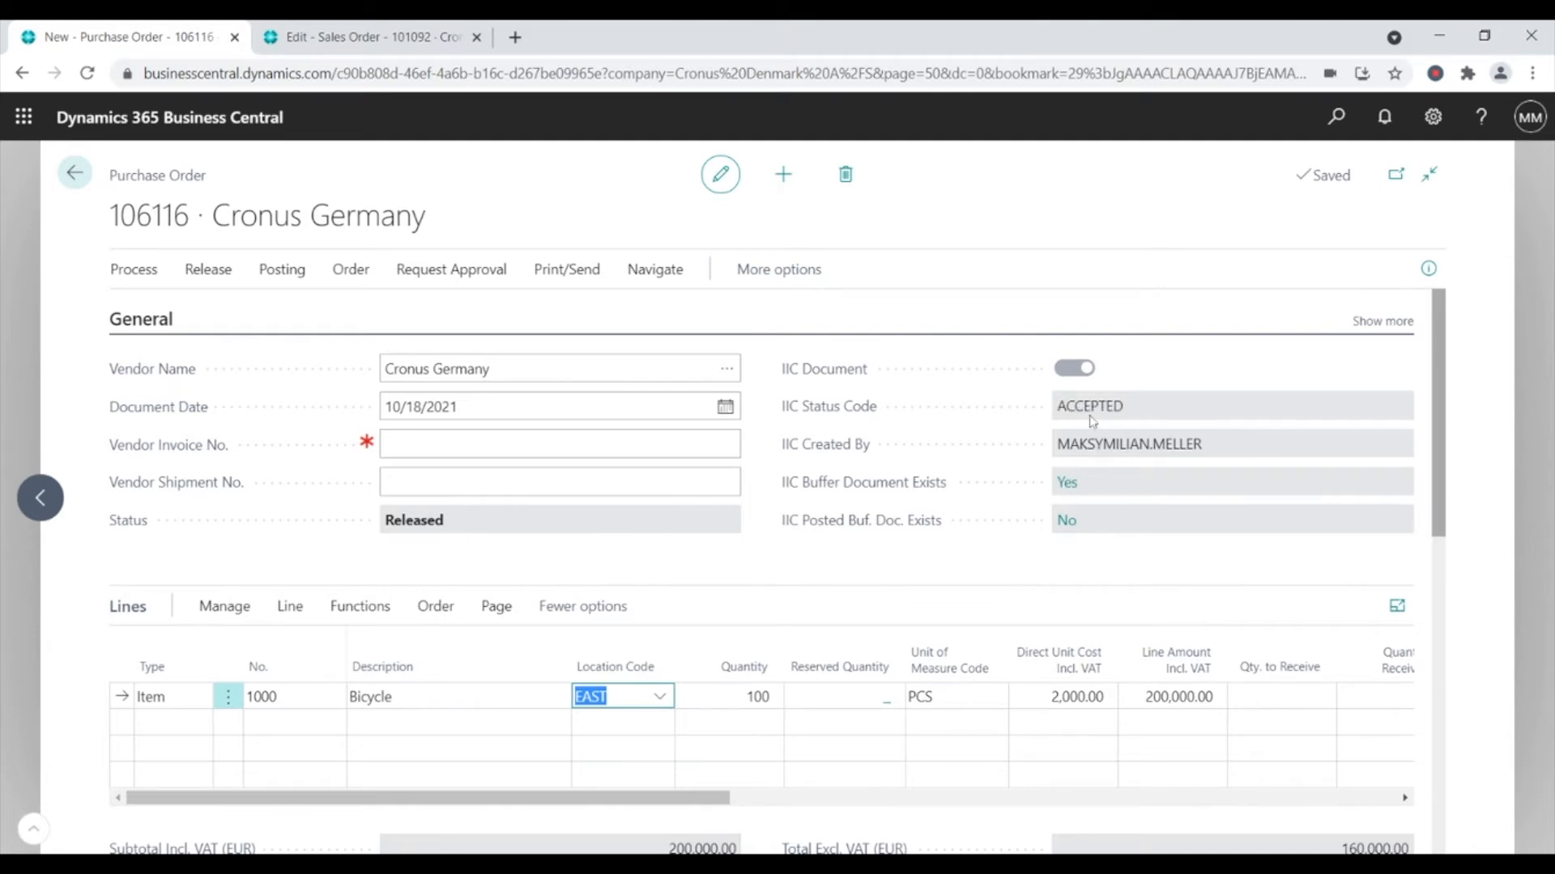
pyautogui.click(1088, 490)
pyautogui.click(483, 235)
pyautogui.click(415, 265)
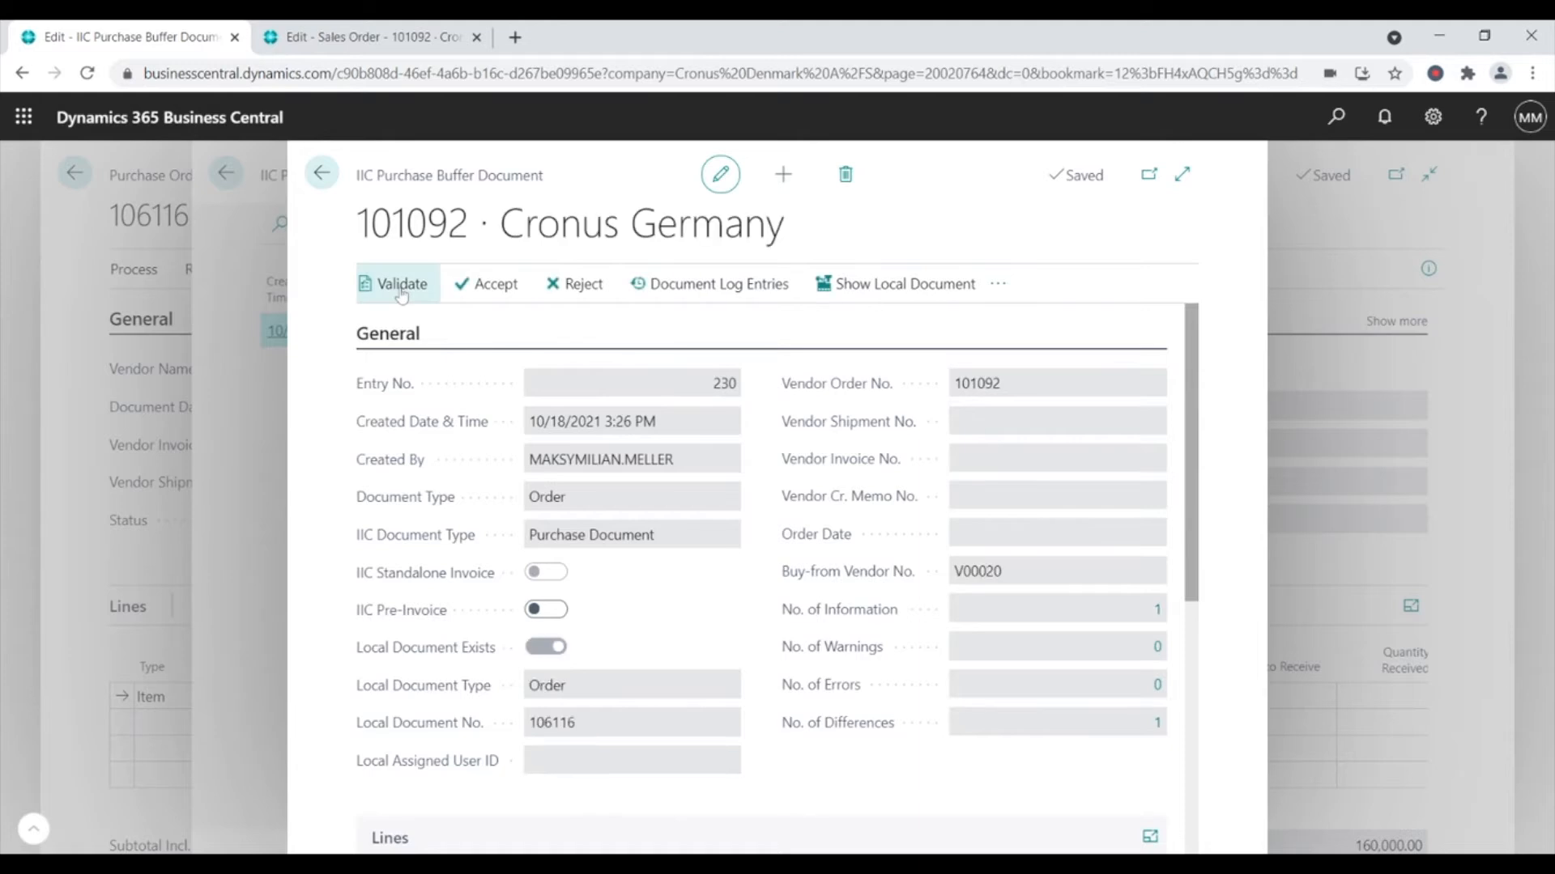
# - Accept the purchase buffer document and open the updated purchase order
pyautogui.click(486, 292)
pyautogui.click(874, 546)
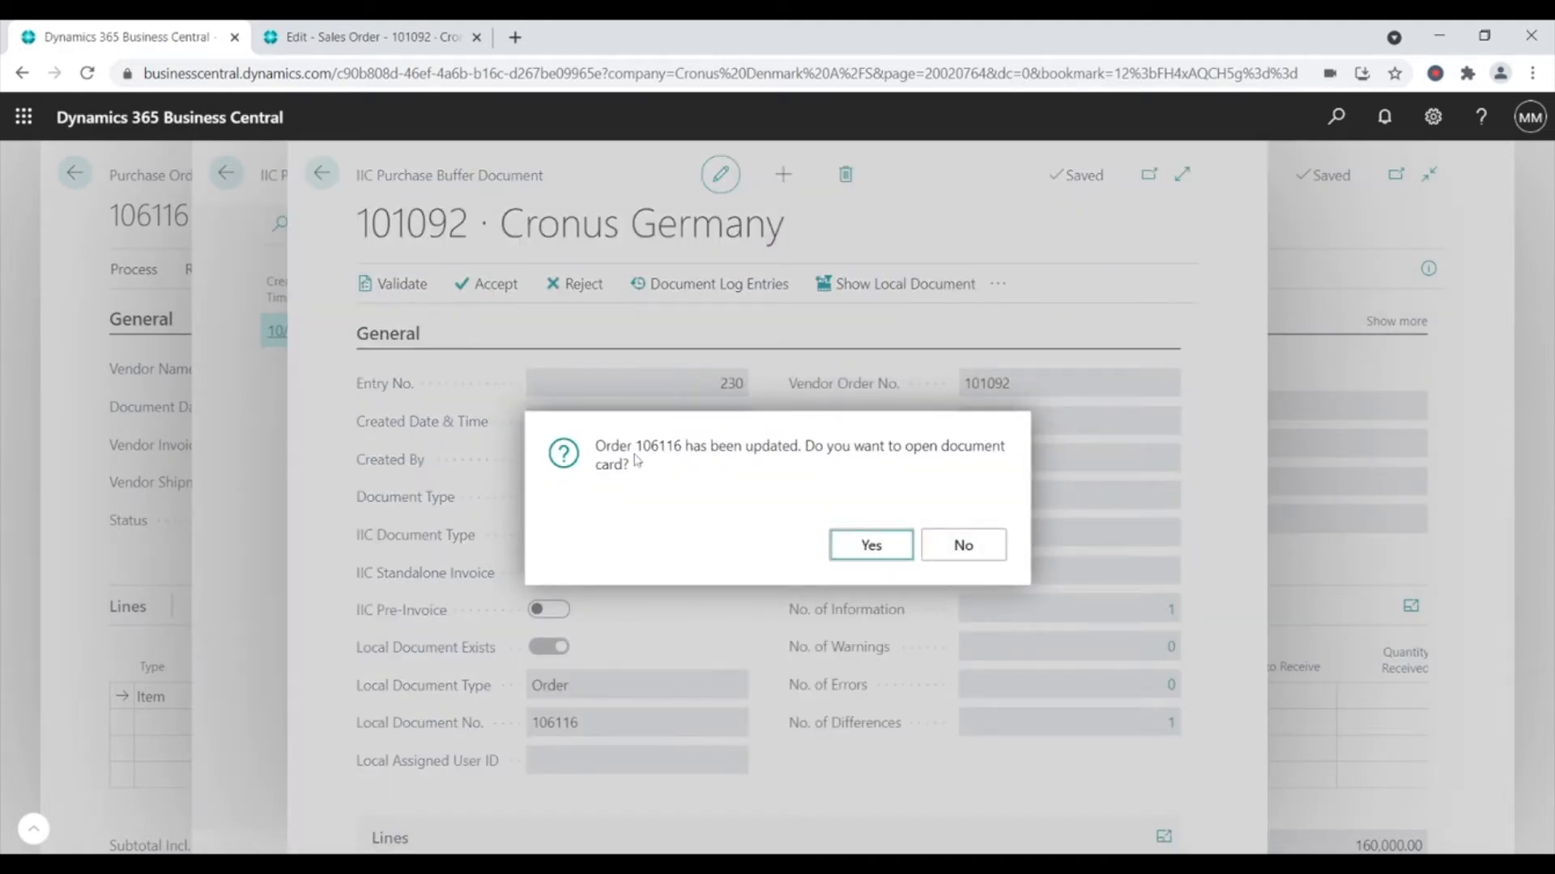
pyautogui.click(858, 547)
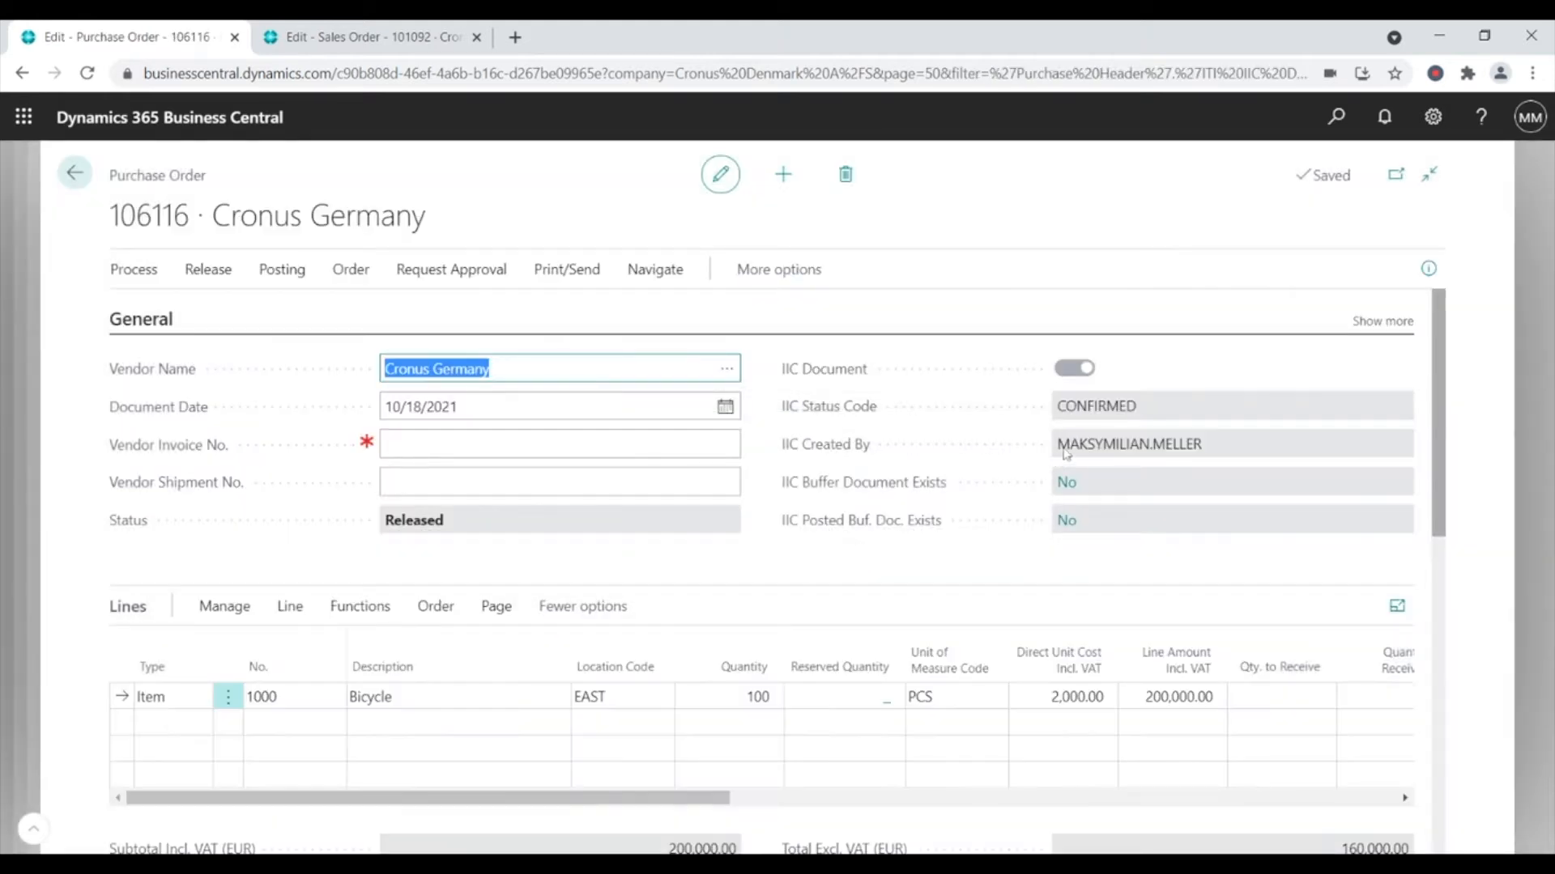
# - Send the buyer's confirmation of the purchase order with the IIC Send Outbound Messages task
pyautogui.click(1333, 119)
pyautogui.write('iic send')
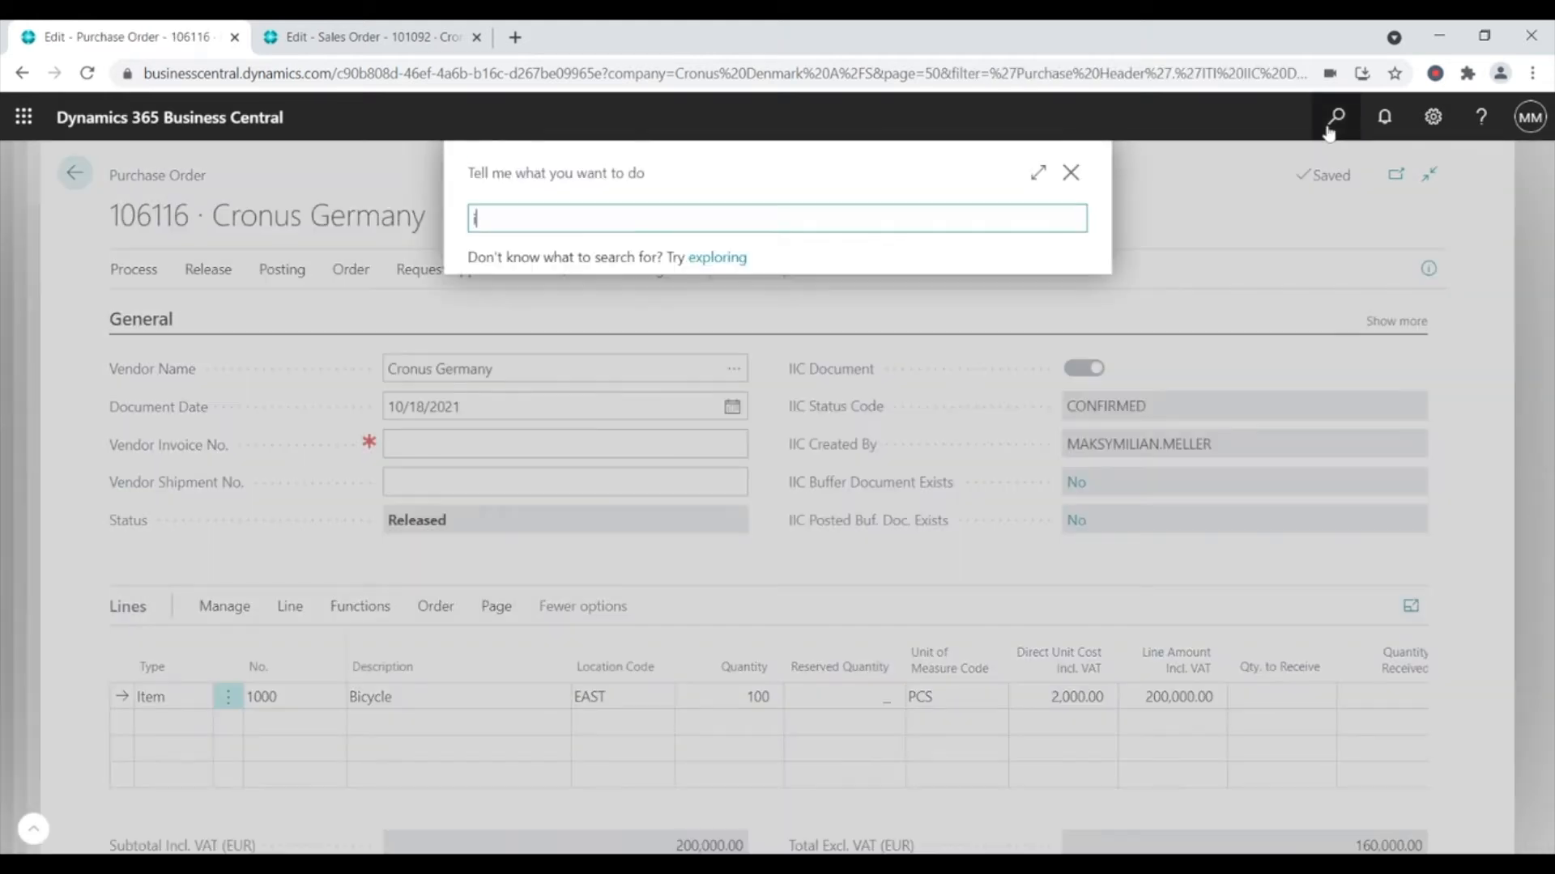
pyautogui.click(636, 412)
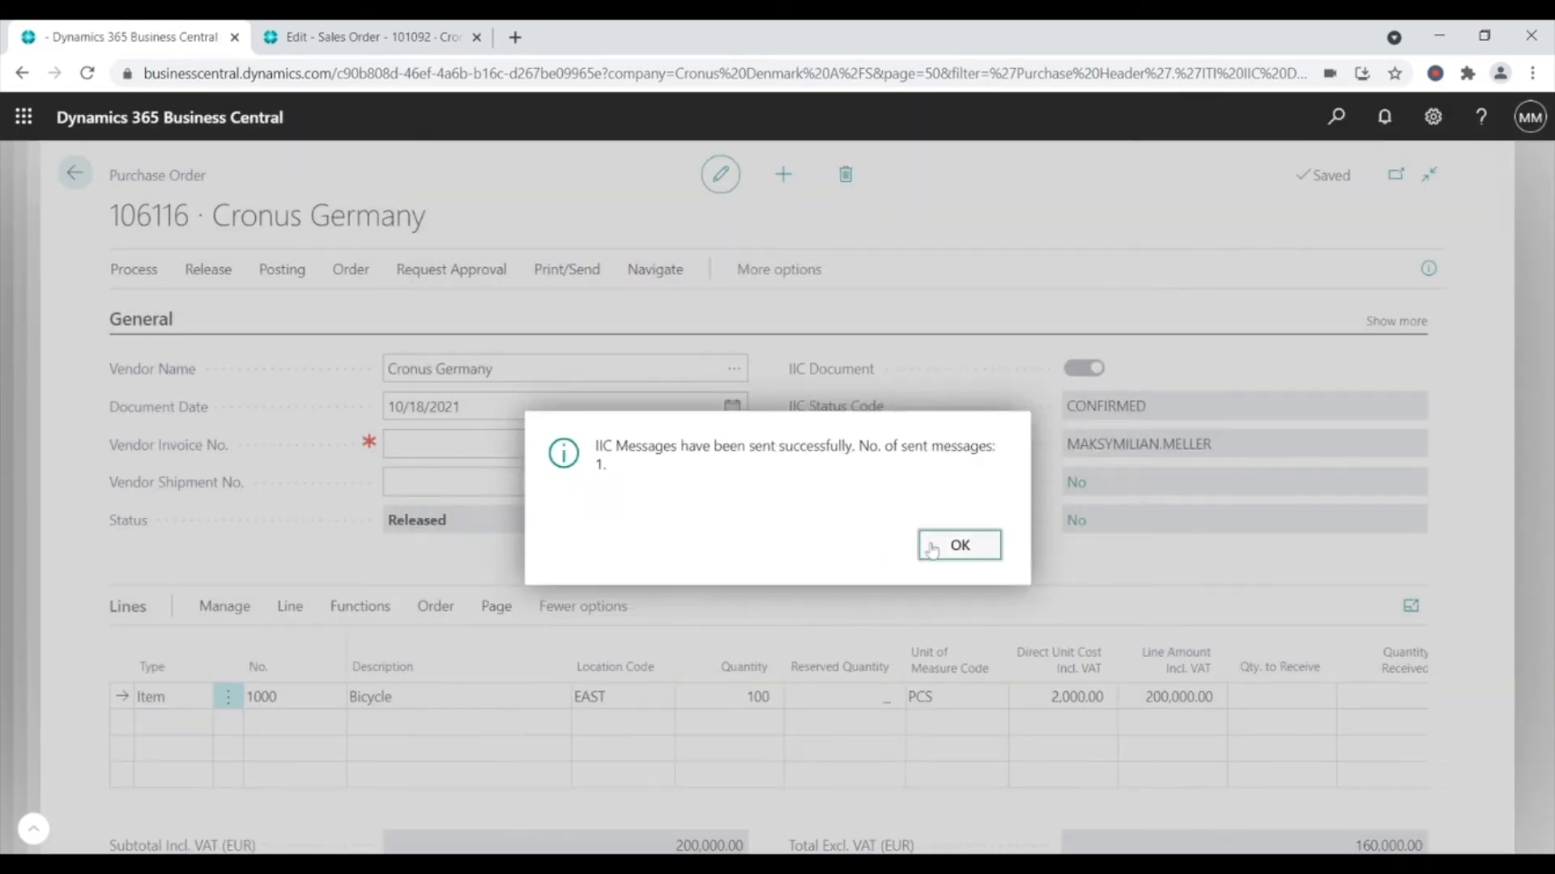
pyautogui.click(931, 545)
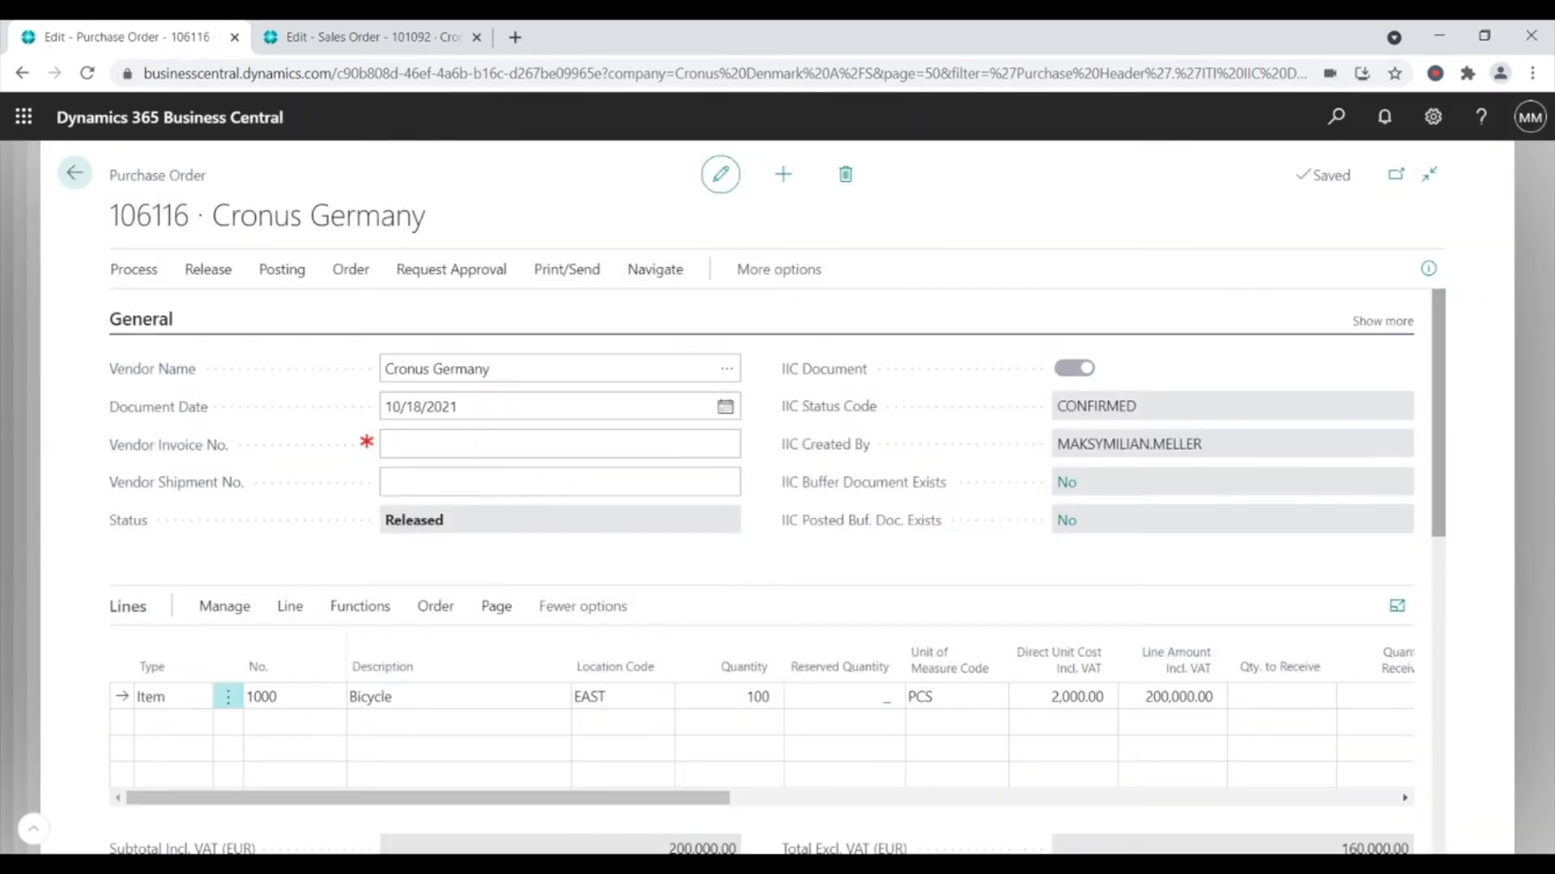
# - Switch to the seller's sales order for Cronus Denmark and post it with the Ship option
pyautogui.click(355, 41)
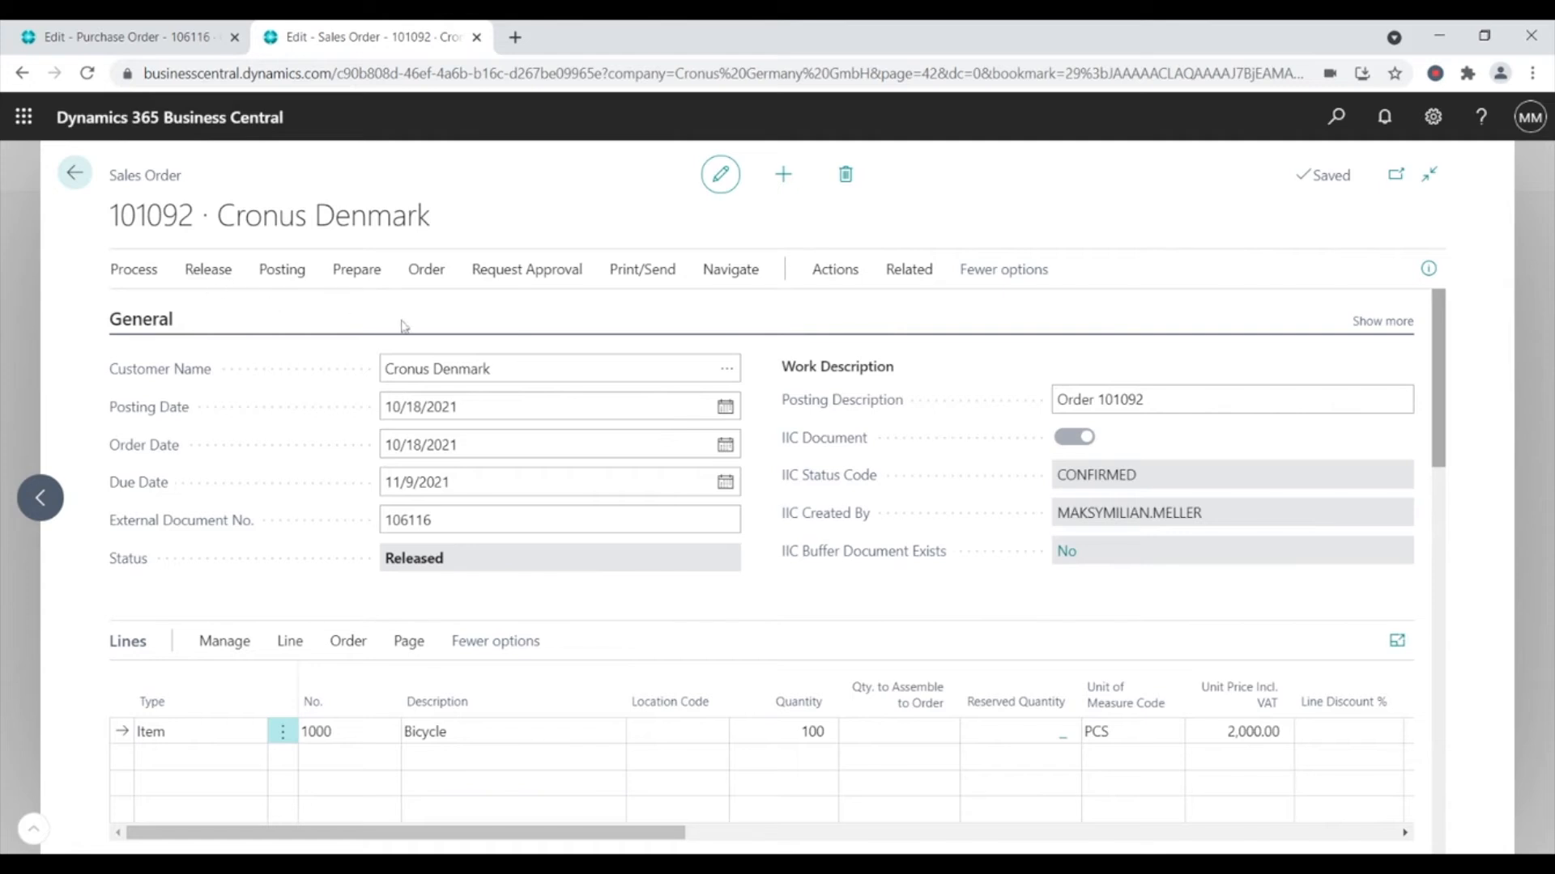
pyautogui.click(293, 276)
pyautogui.click(142, 309)
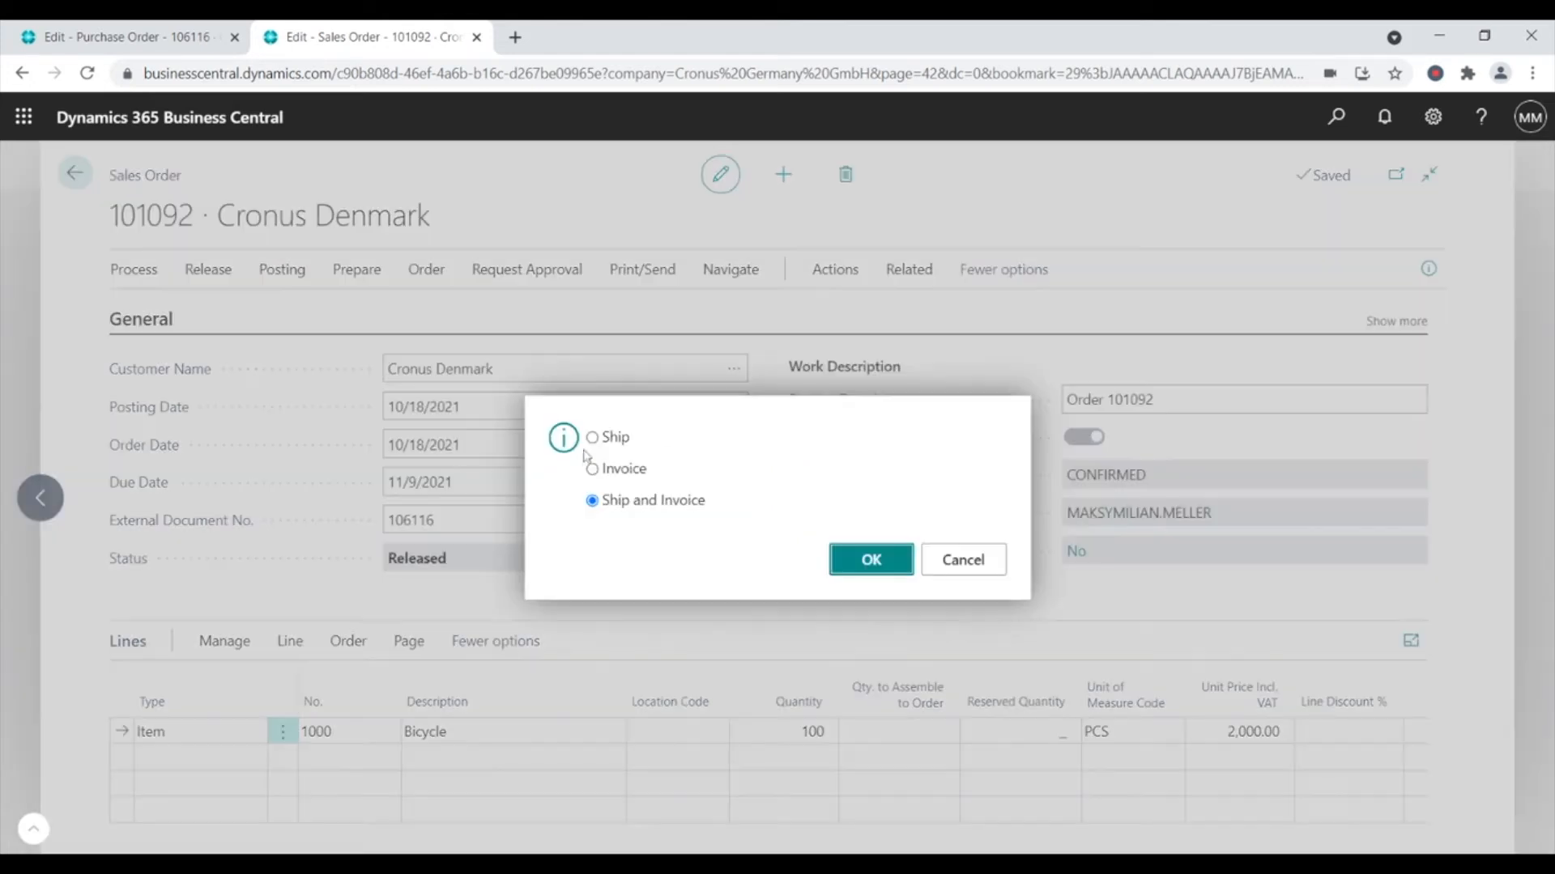
pyautogui.click(615, 438)
pyautogui.click(842, 559)
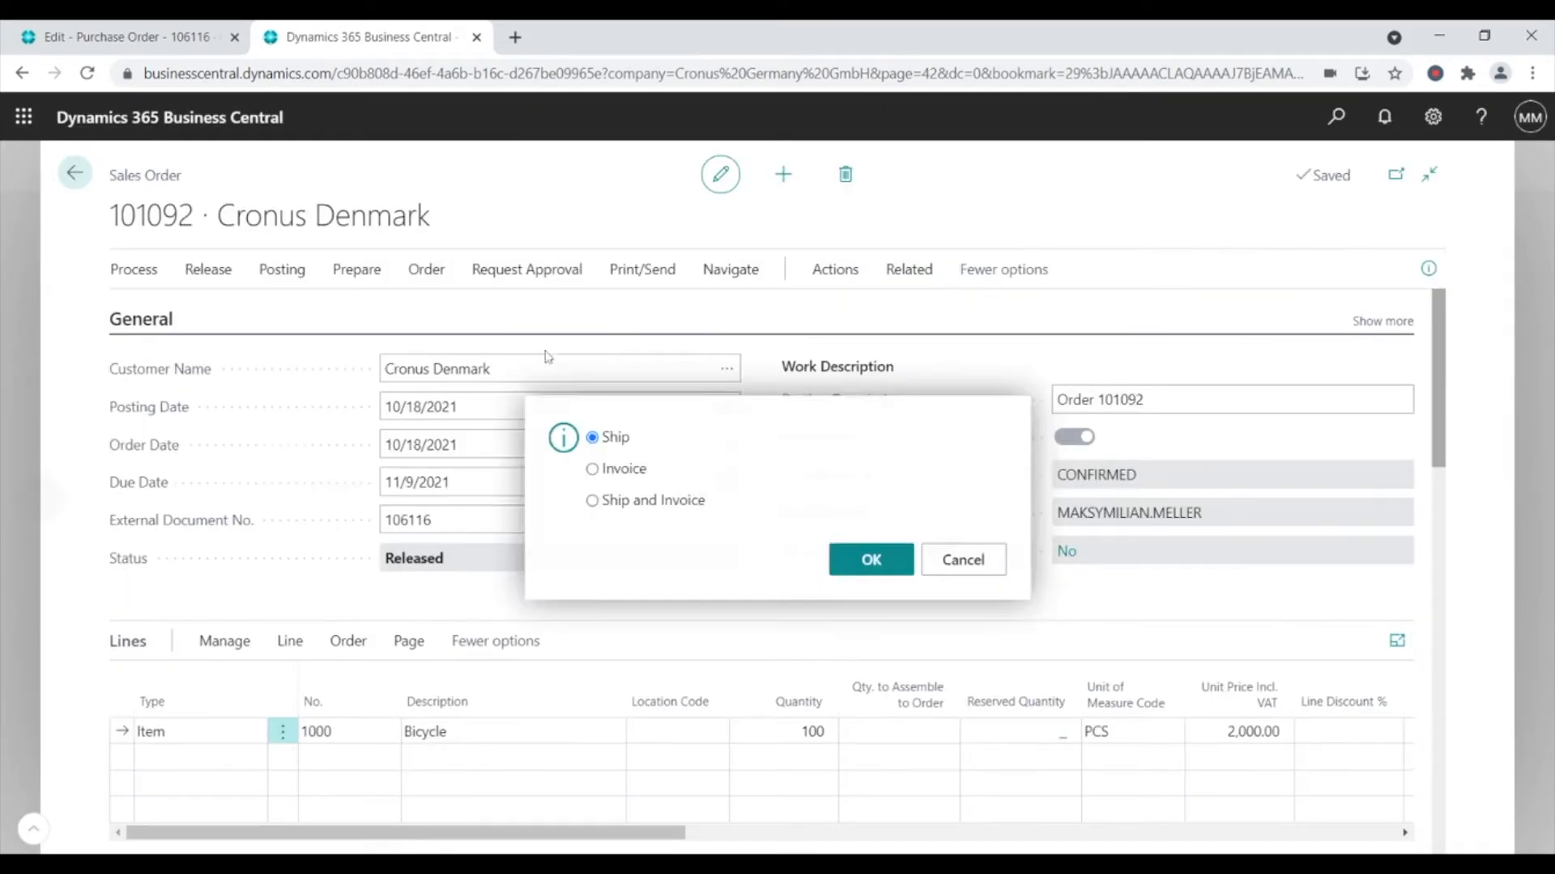
# - Open the posted sales shipment that belongs to the seller's sales order
pyautogui.click(727, 274)
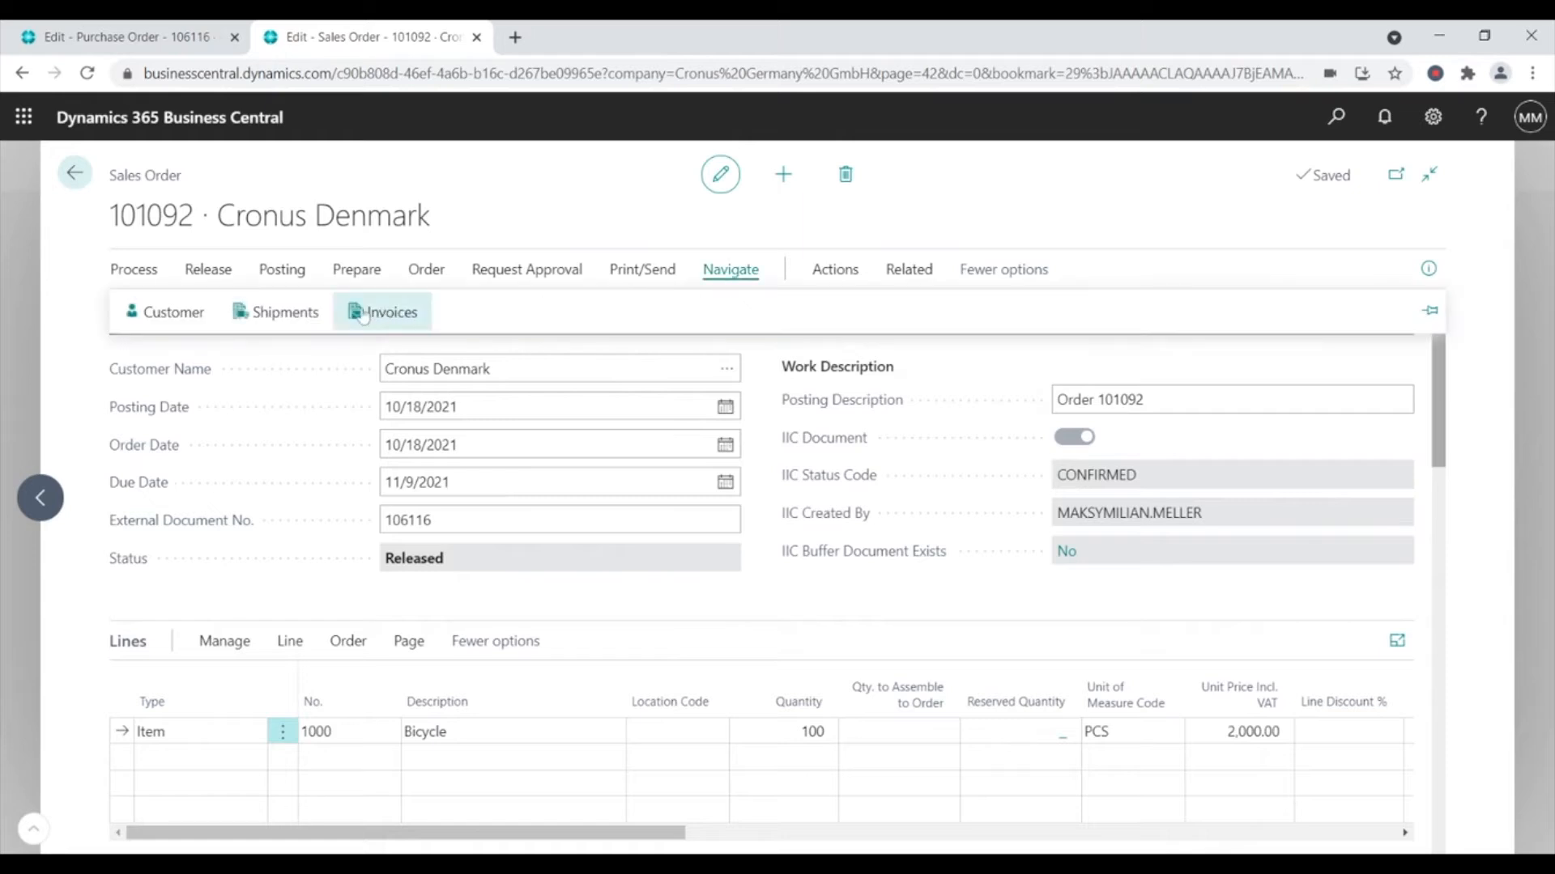
pyautogui.click(282, 313)
pyautogui.click(245, 234)
pyautogui.click(223, 267)
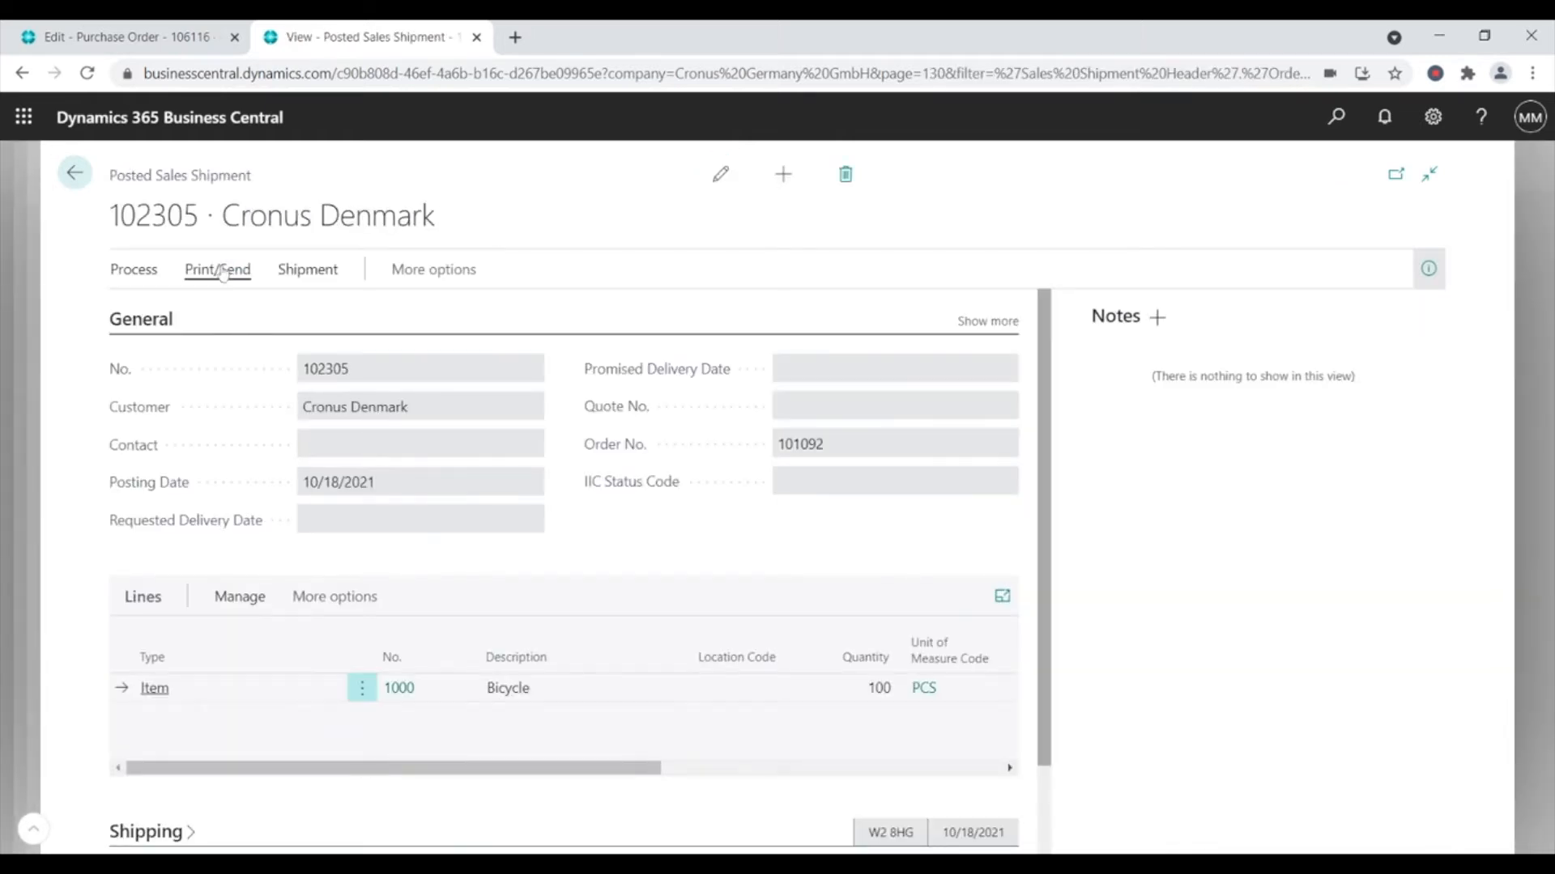
# - Mark the posted shipment for sending with IIC Send and run the IIC Send Outbound Messages task
pyautogui.click(134, 270)
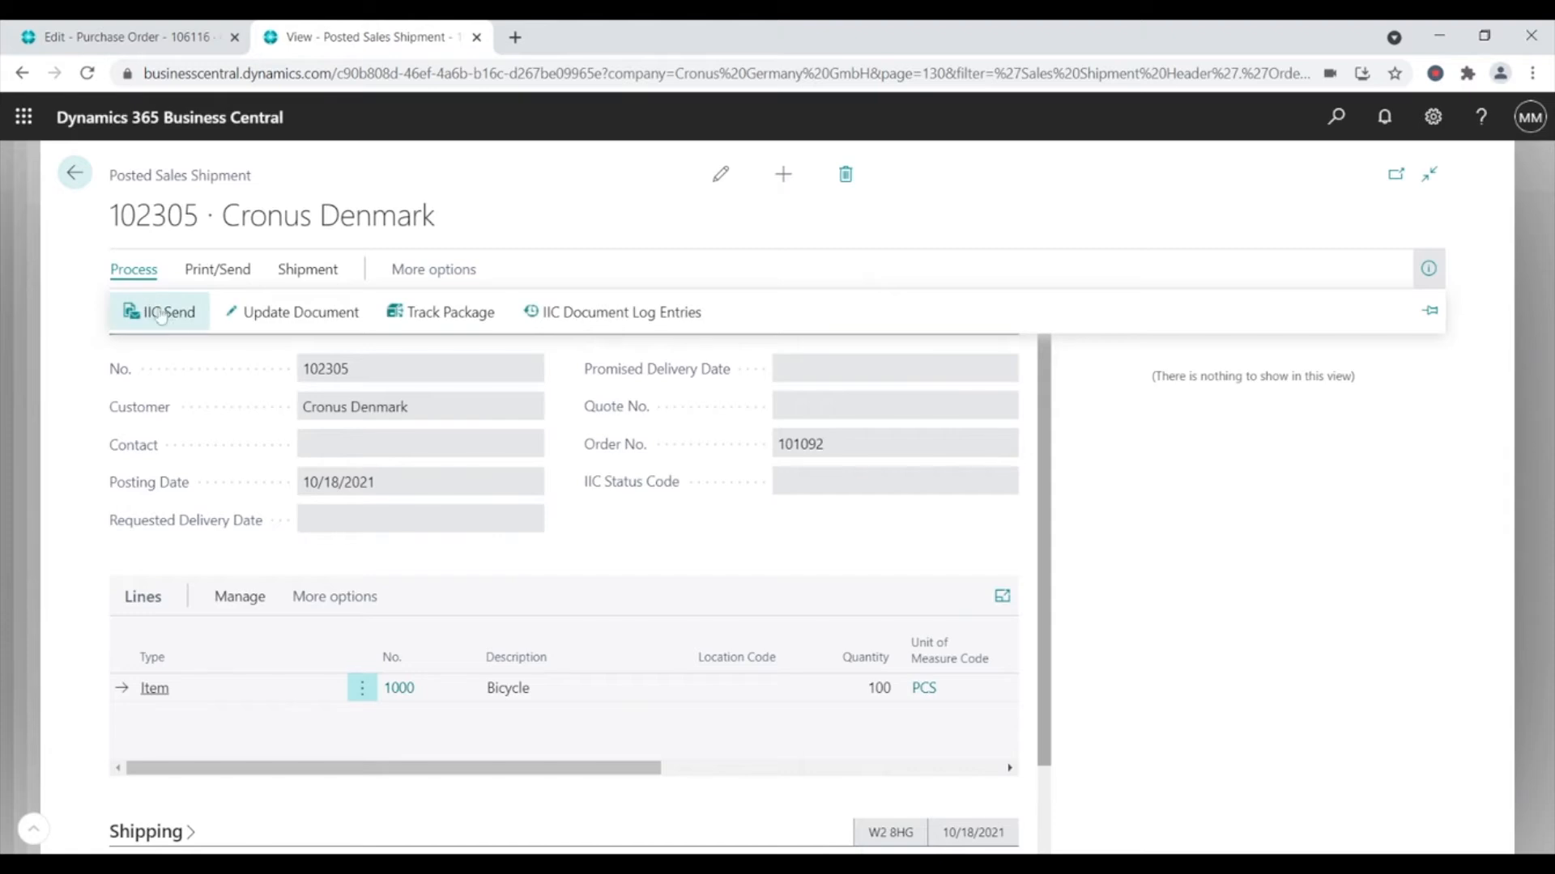
pyautogui.click(161, 314)
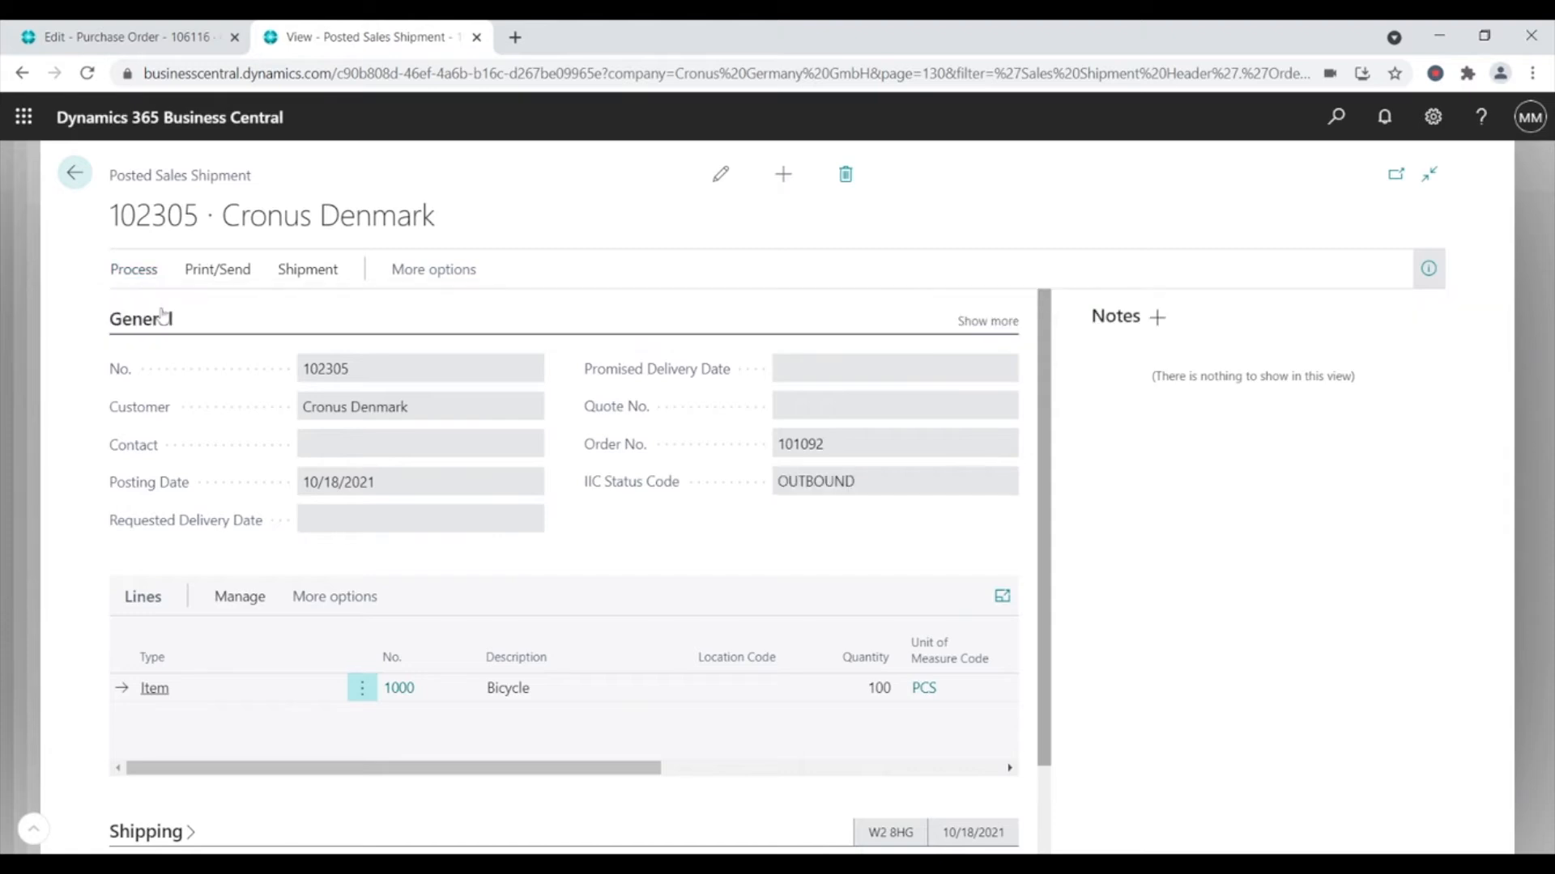
pyautogui.click(1330, 133)
pyautogui.write('iid send')
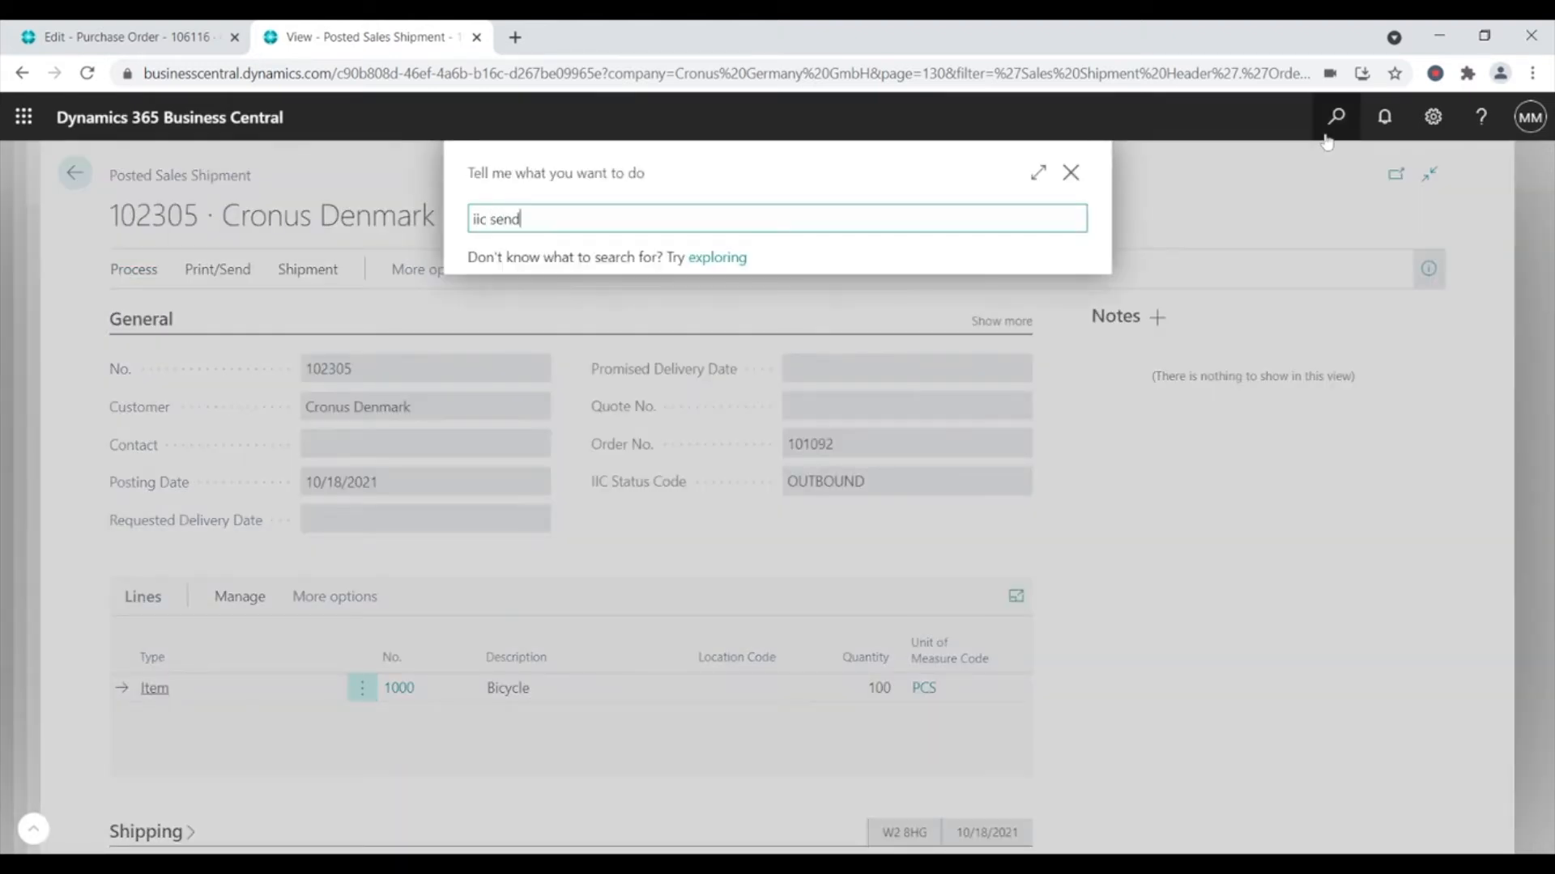
pyautogui.click(708, 404)
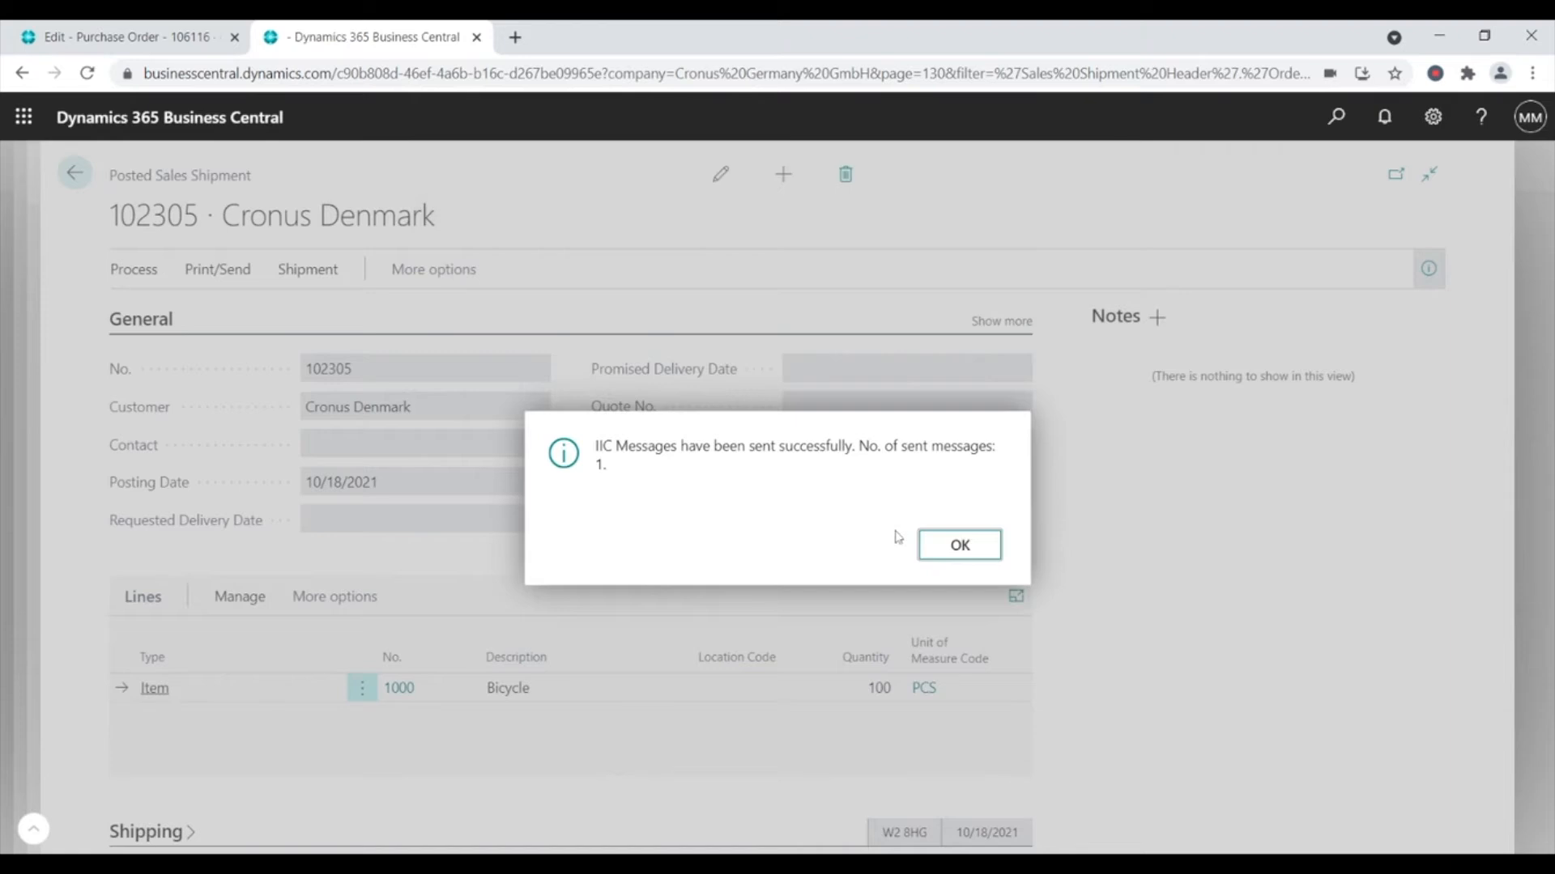
pyautogui.click(939, 545)
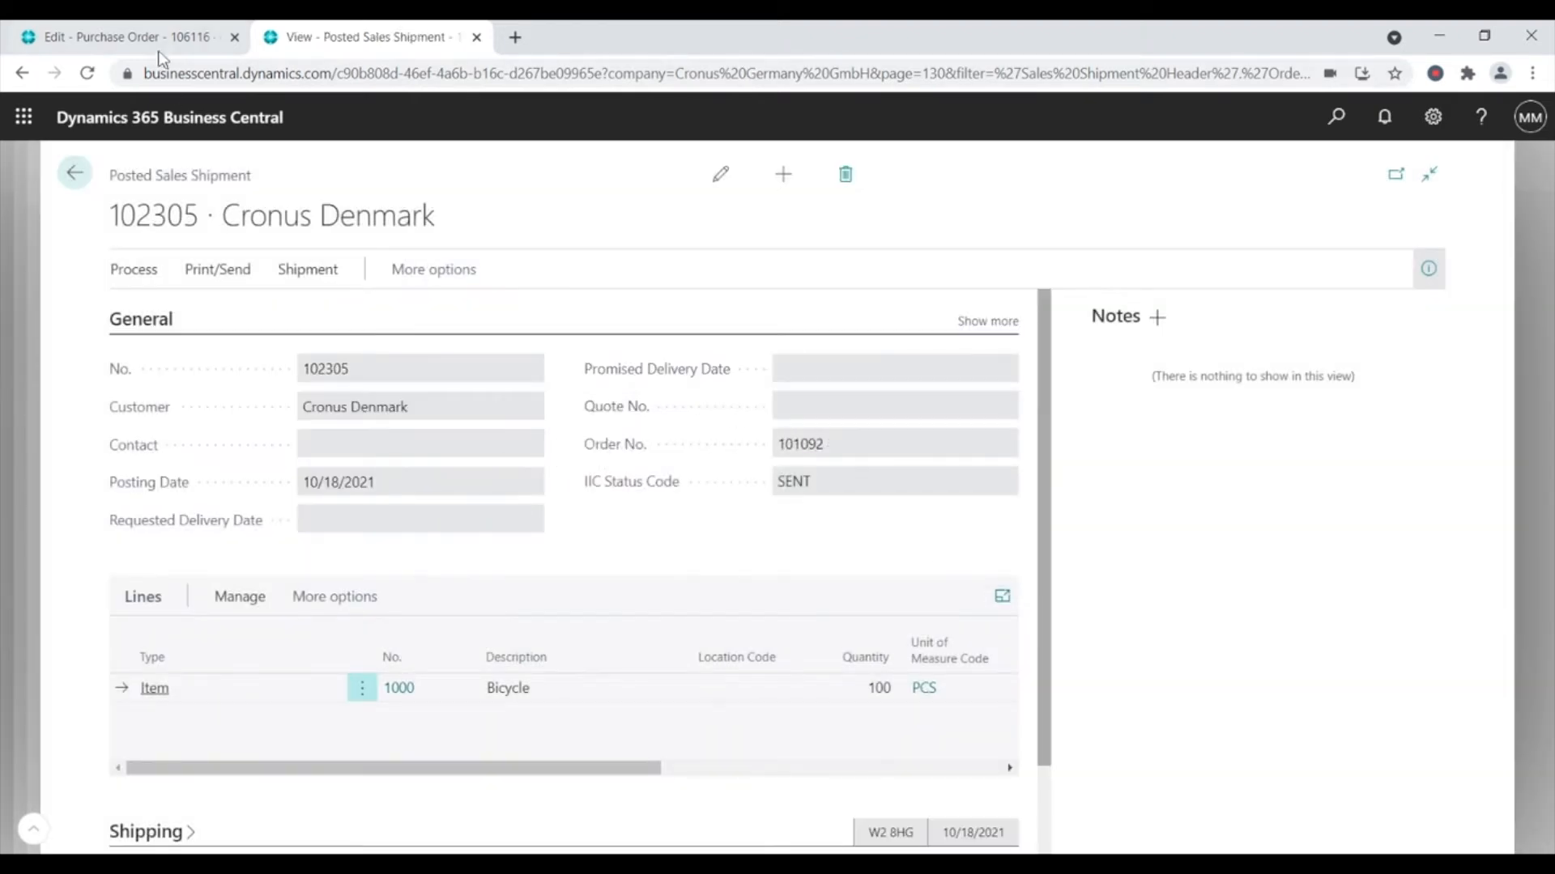
# - Return to the buyer's purchase order, open its shipment notification buffer document, and check the document type and vendor shipment number
pyautogui.click(129, 37)
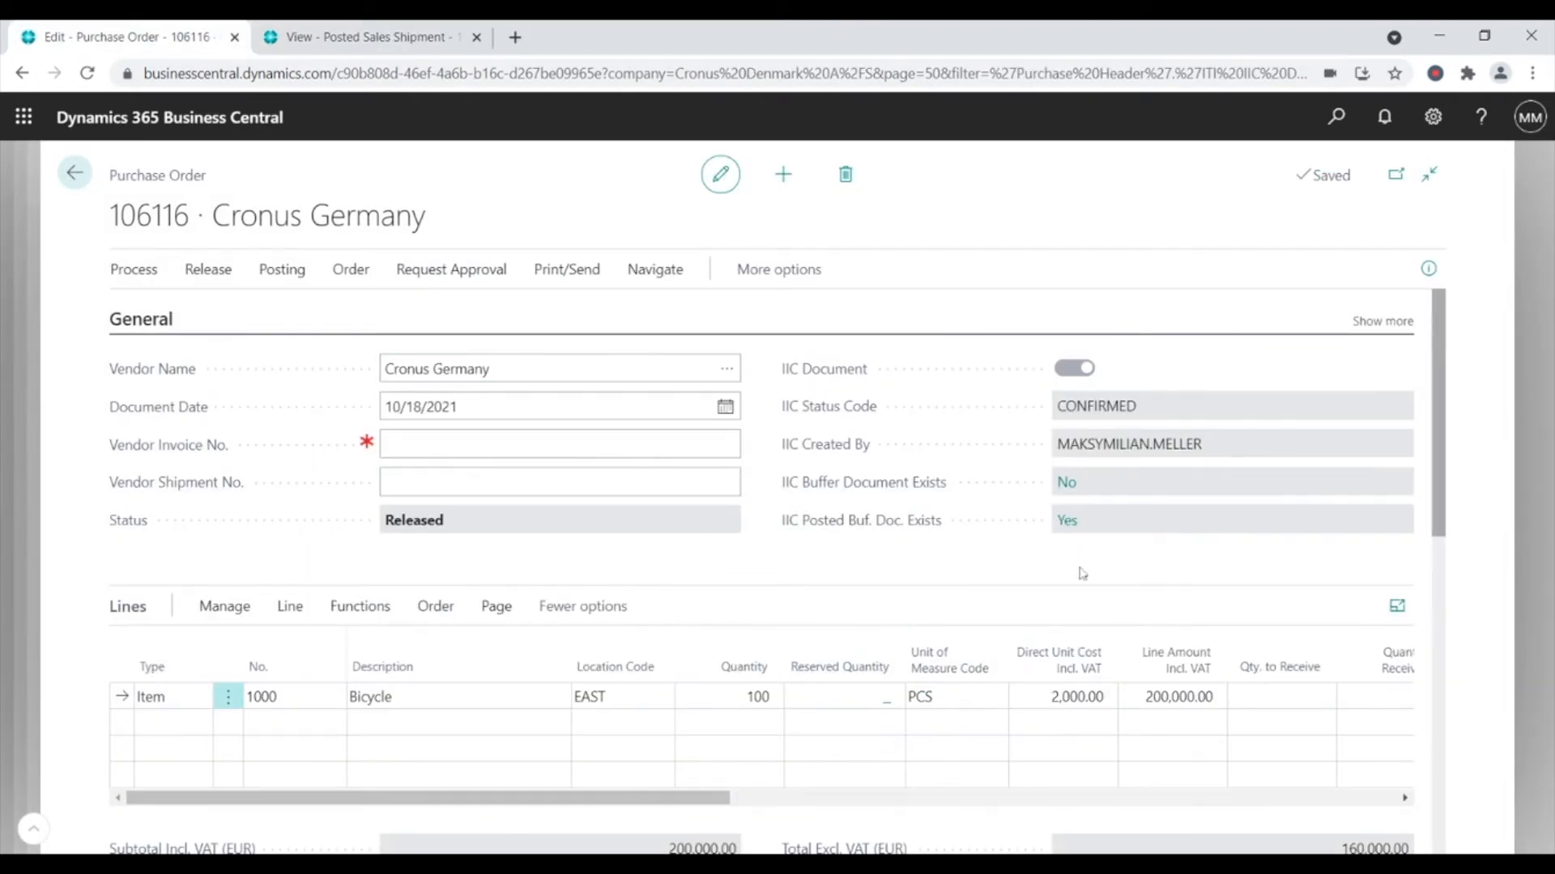
pyautogui.click(1067, 520)
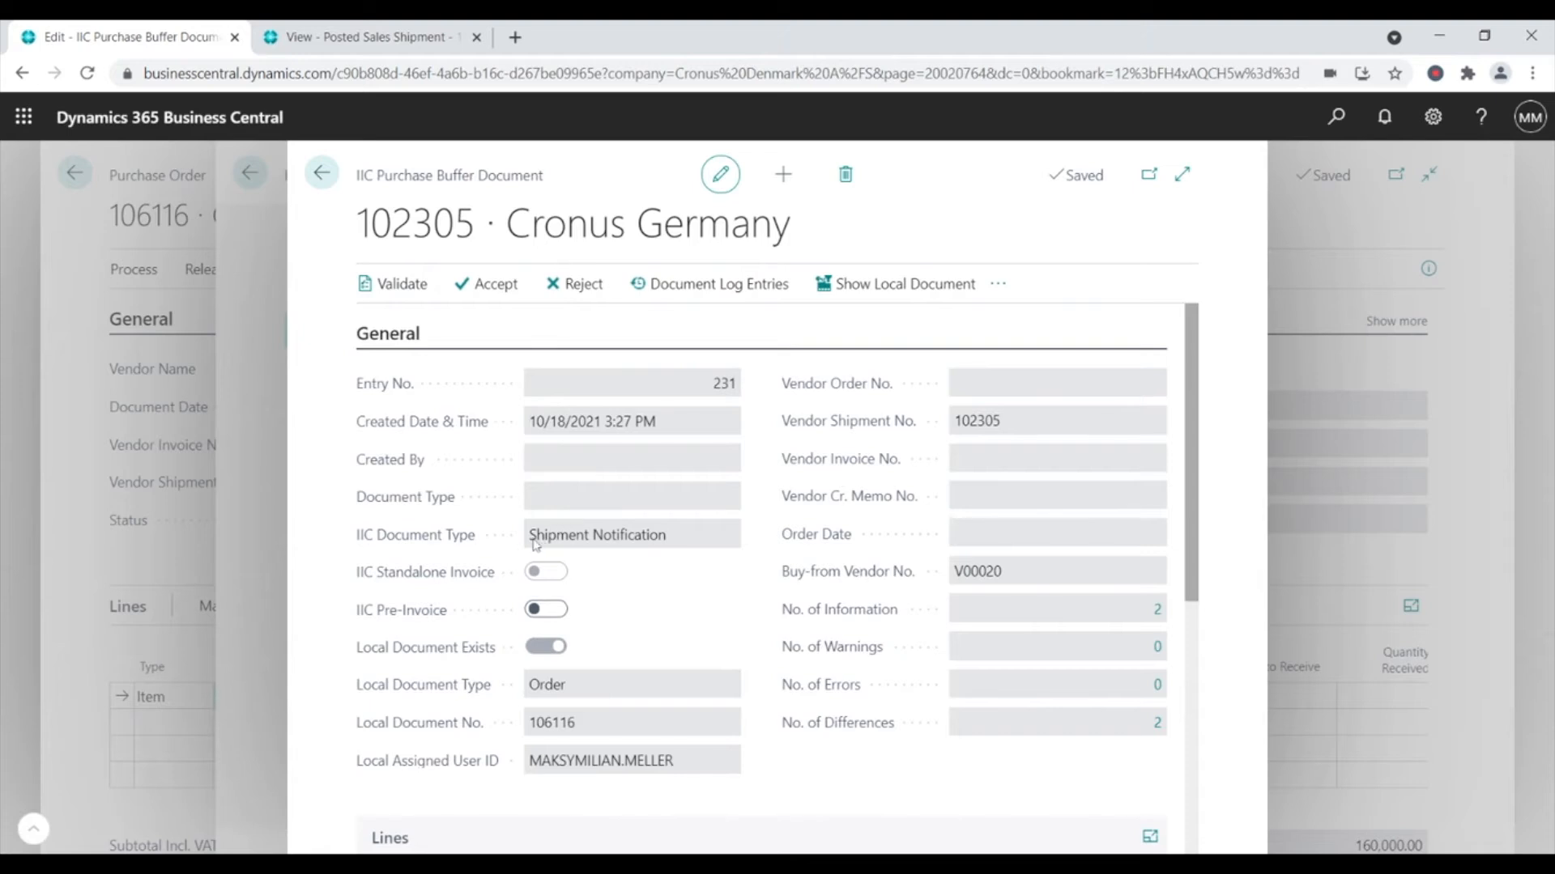
pyautogui.moveTo(533, 545); pyautogui.dragTo(672, 553)
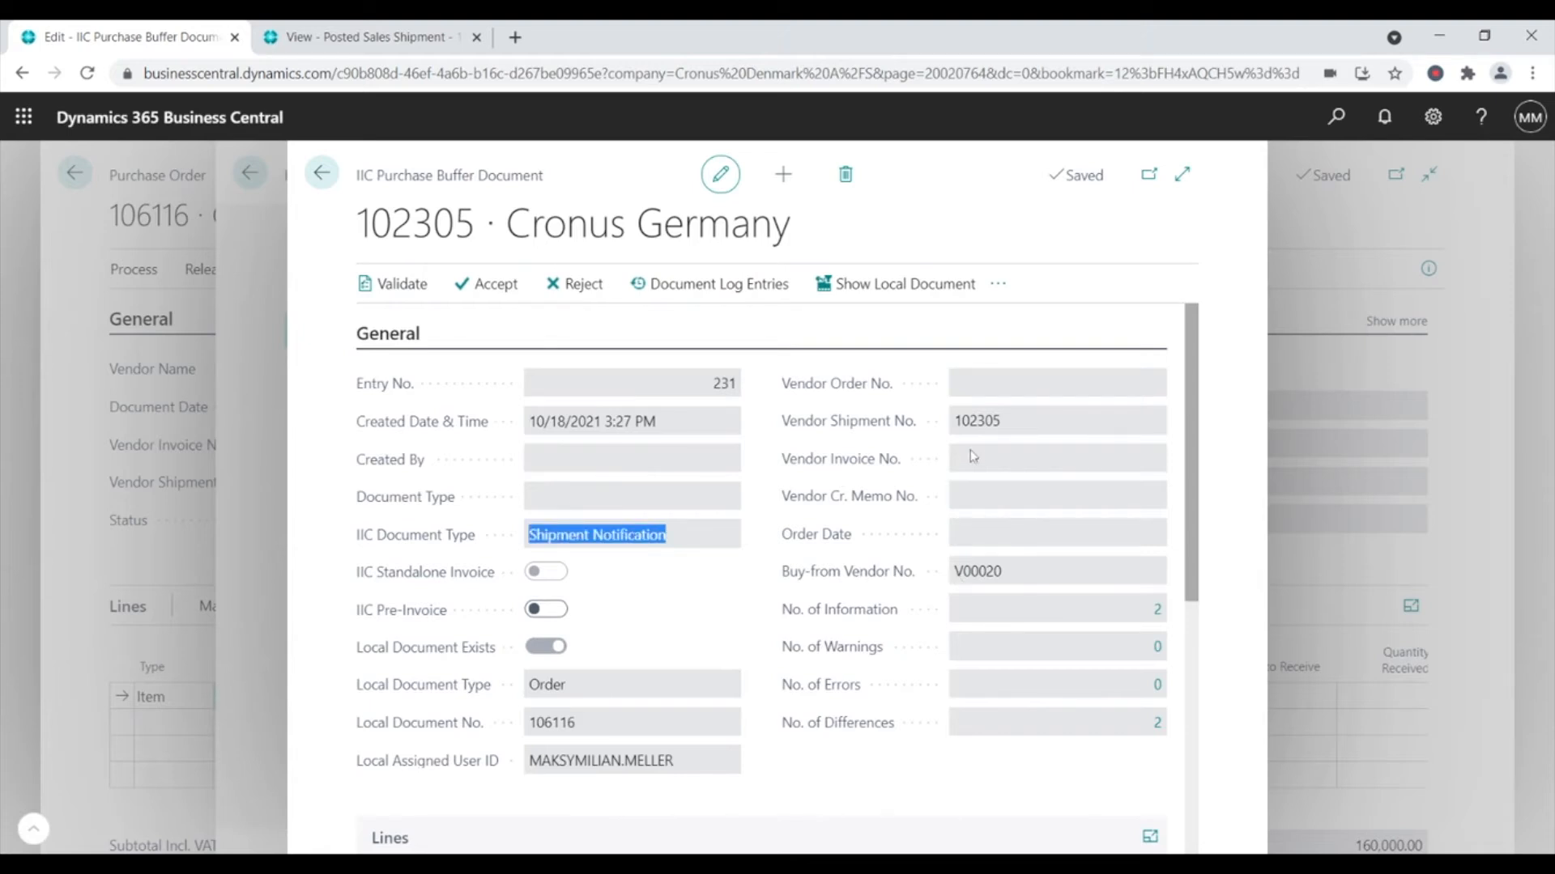
pyautogui.moveTo(962, 433); pyautogui.dragTo(996, 431)
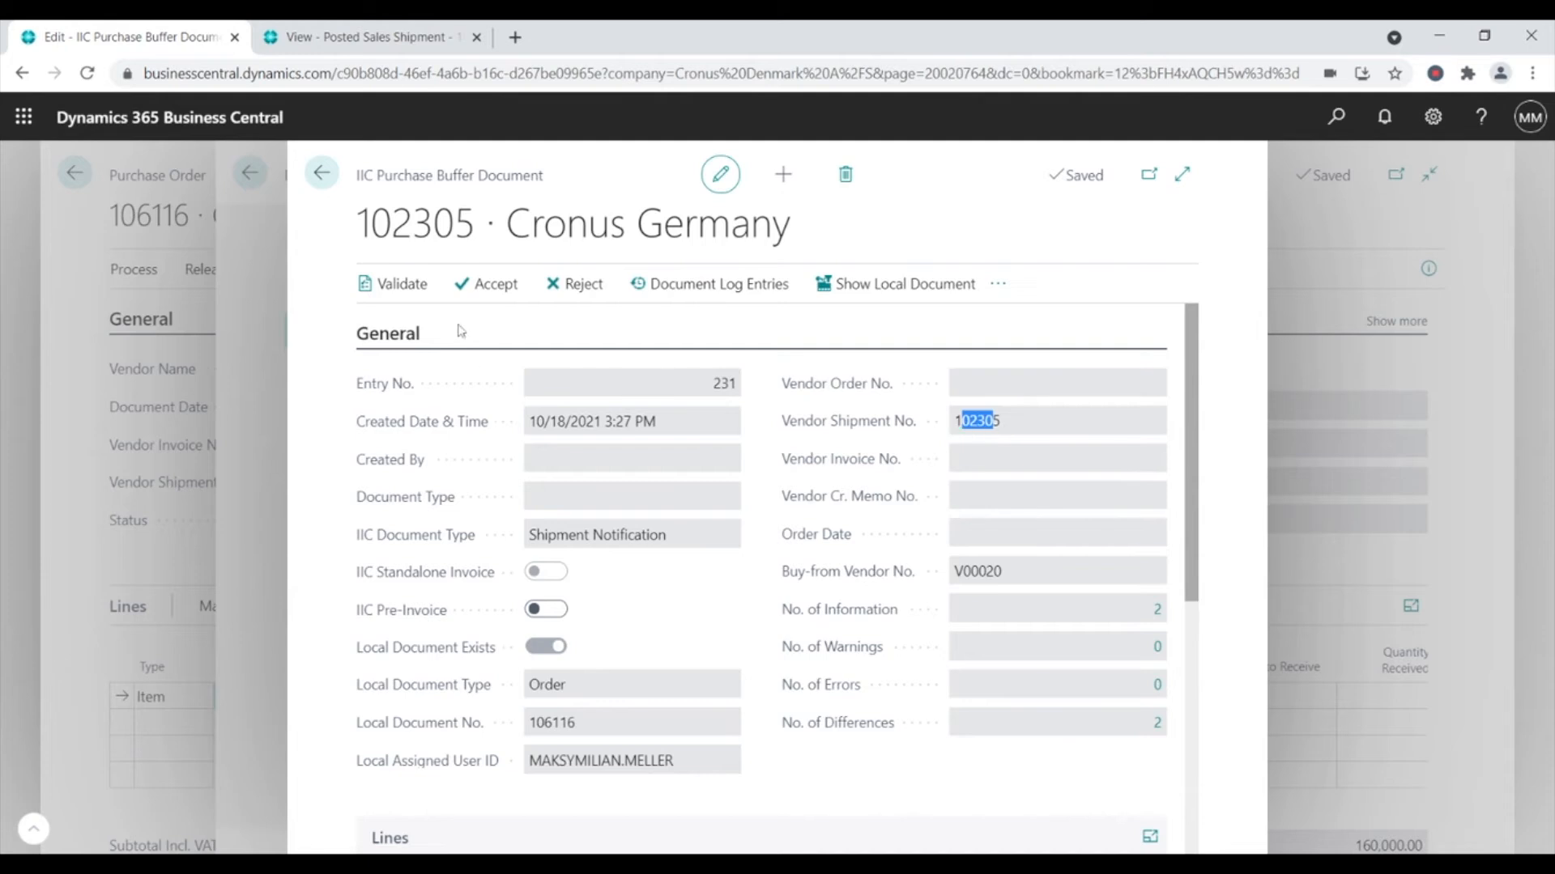
# - Accept the shipment notification buffer document and return to the buyer's purchase order
pyautogui.click(486, 283)
pyautogui.click(864, 546)
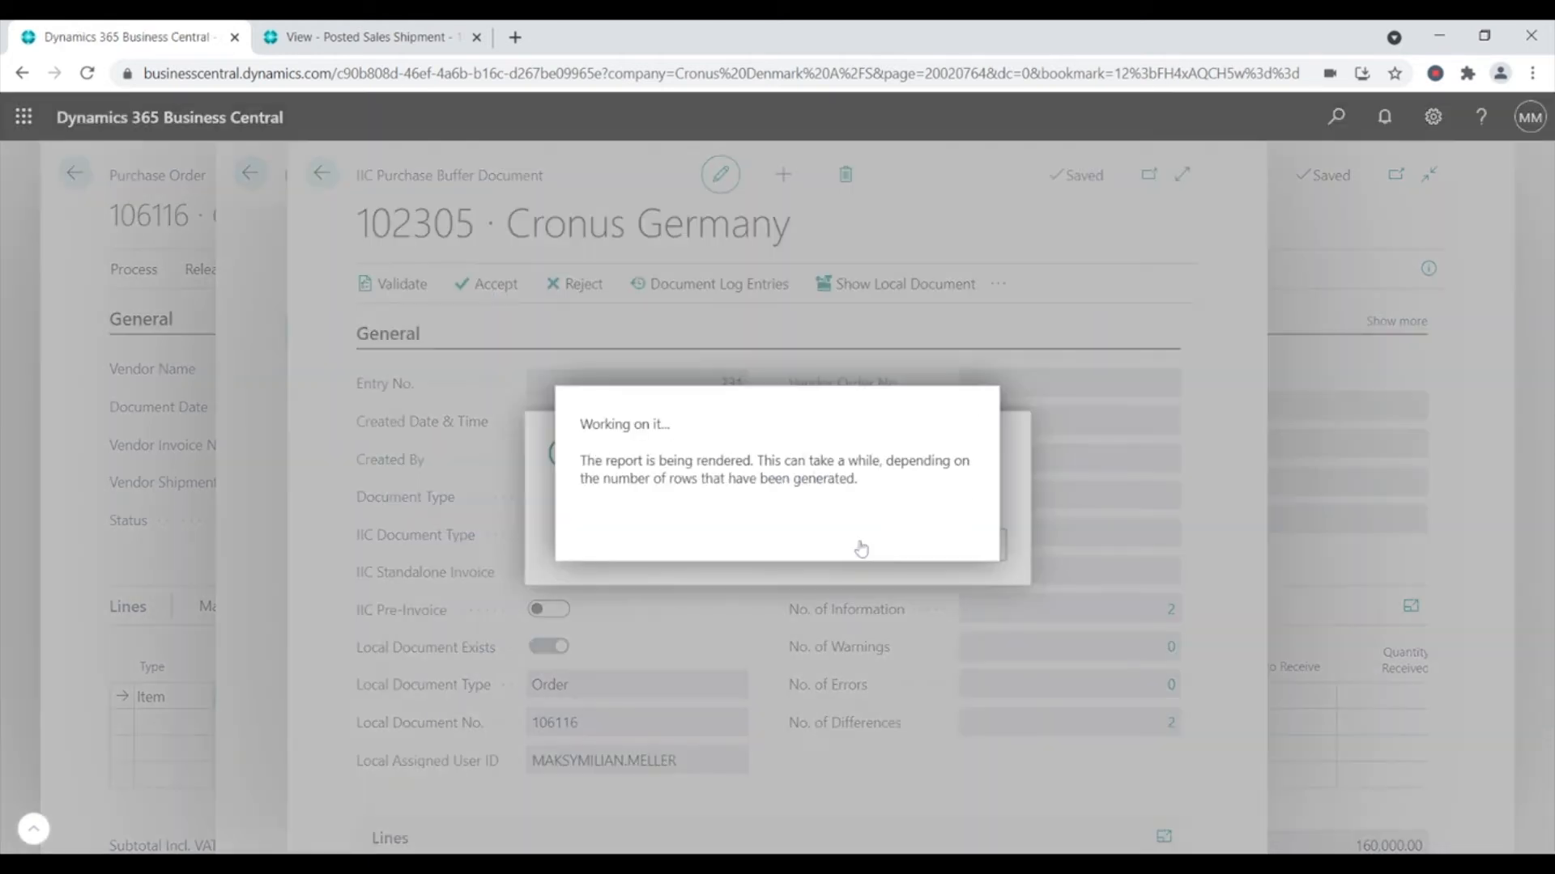
pyautogui.click(320, 184)
# - Examine the purchase line's IIC shipment status and shipped quantity, including the order dispatch entries behind the quantity
pyautogui.moveTo(679, 801); pyautogui.dragTo(1288, 808)
pyautogui.click(945, 698)
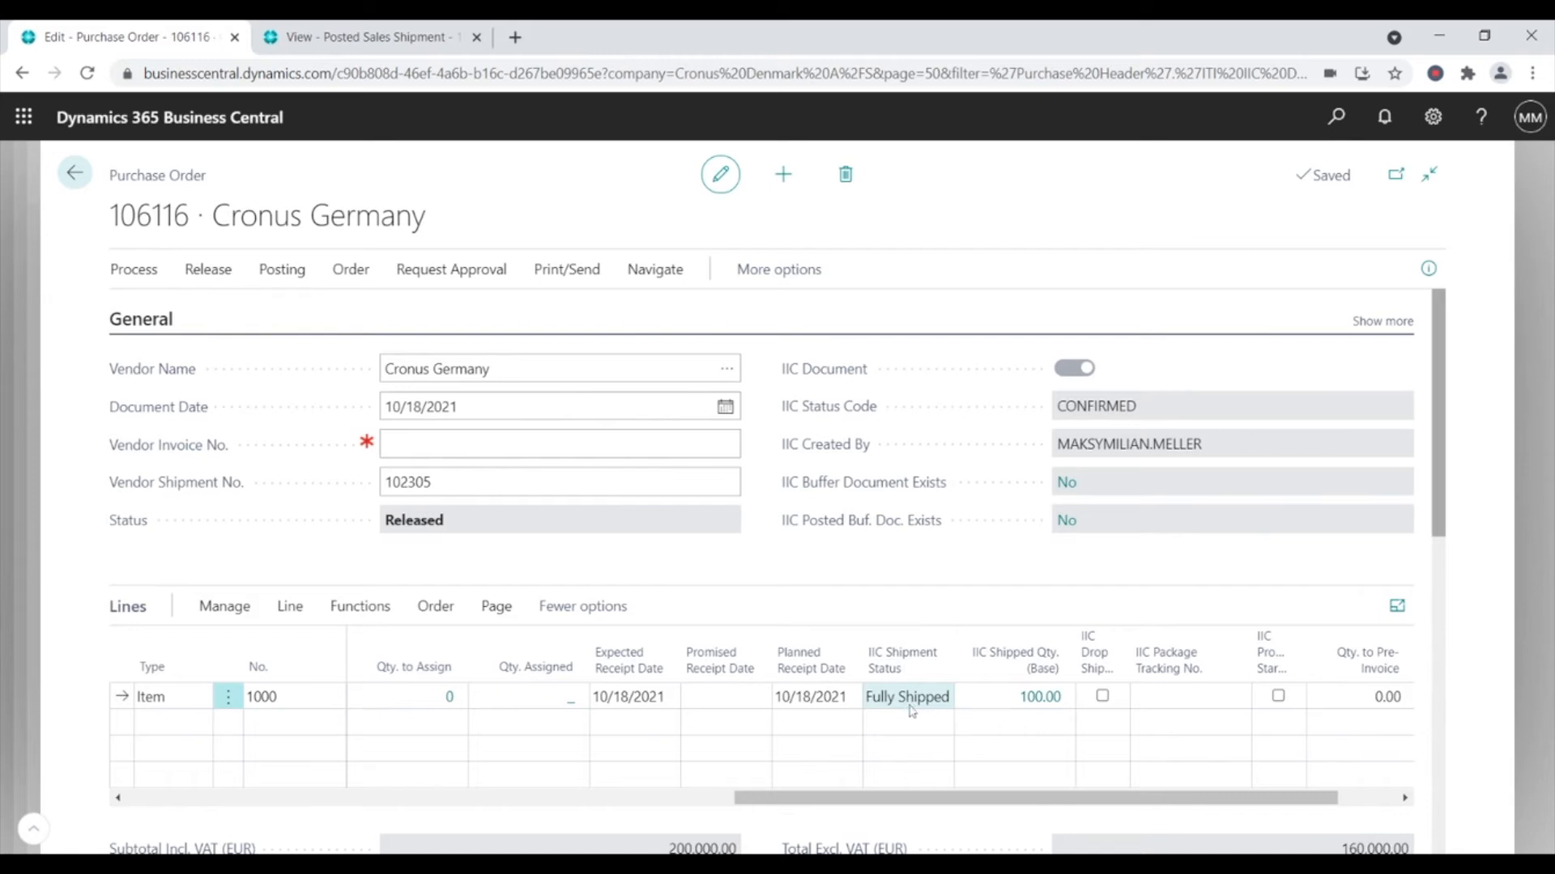
pyautogui.click(980, 708)
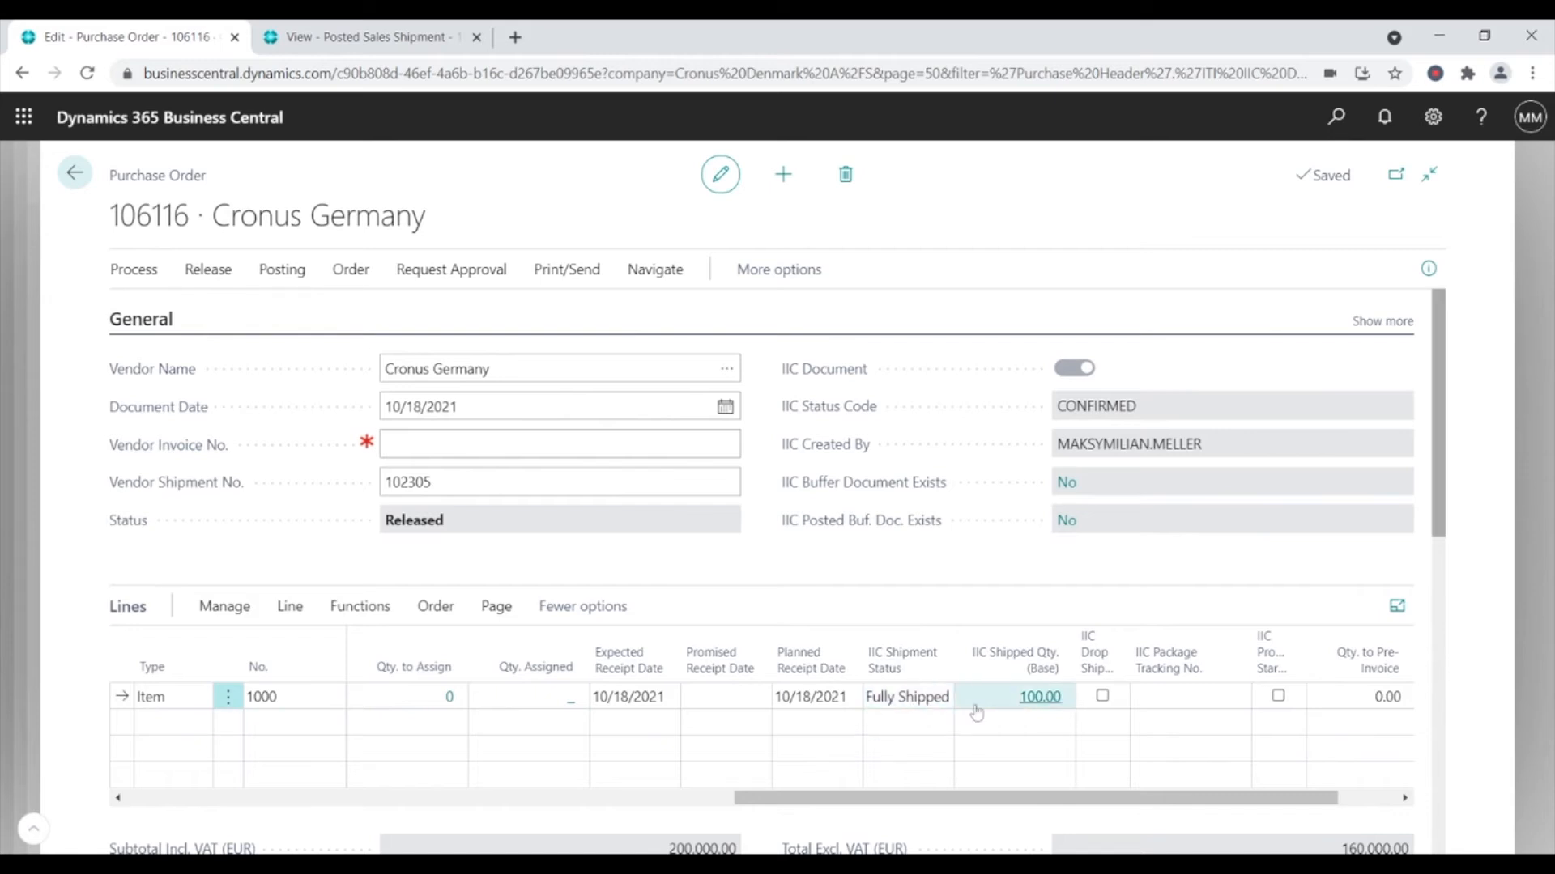
pyautogui.click(1044, 708)
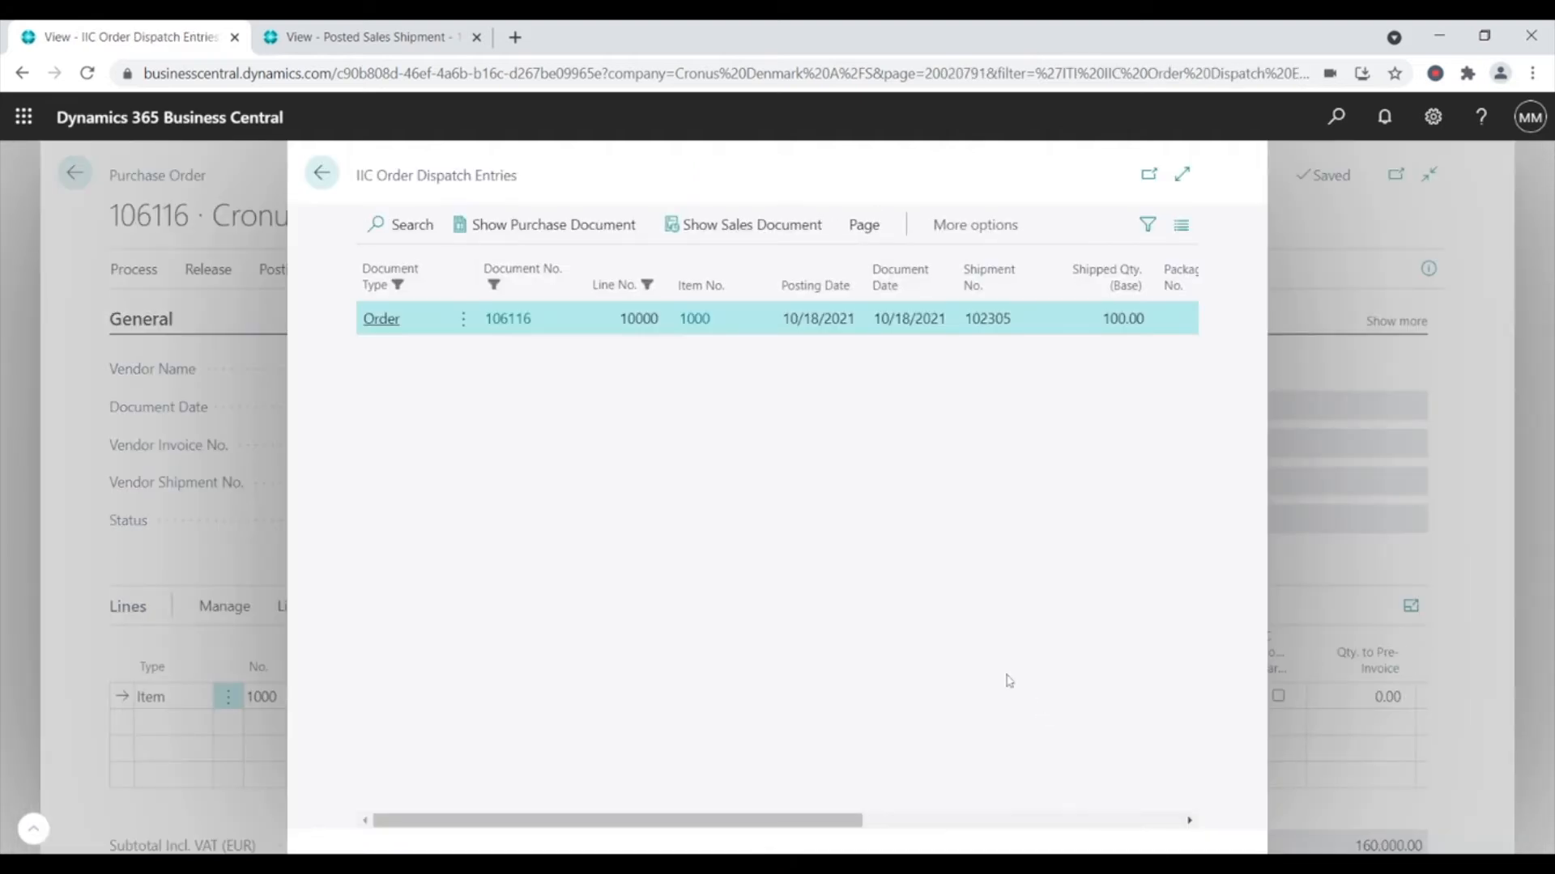
pyautogui.doubleClick(993, 320)
pyautogui.click(1130, 331)
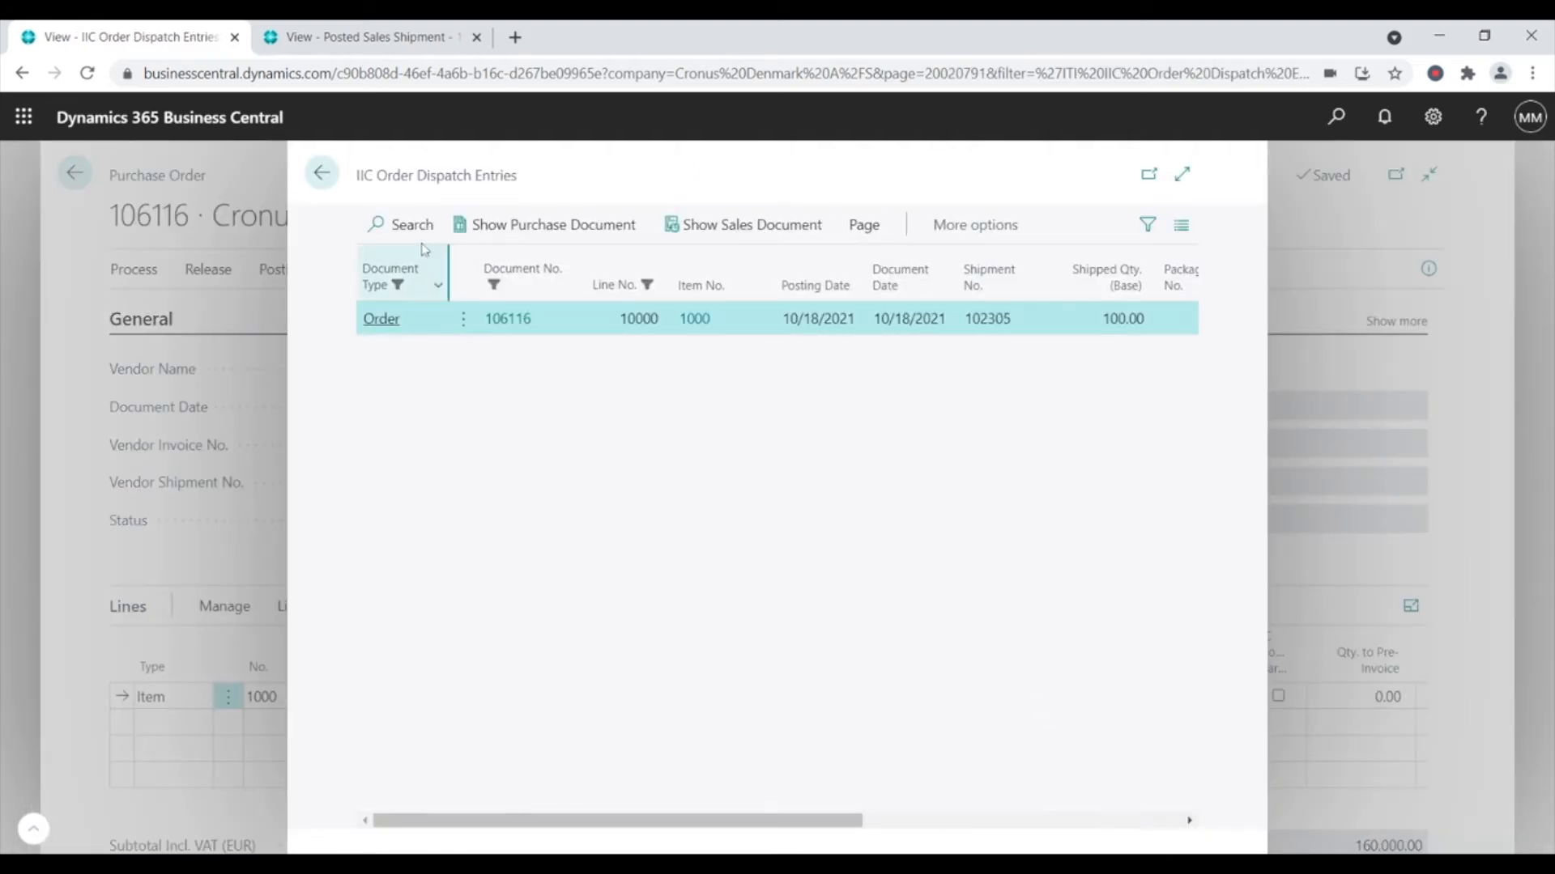
pyautogui.click(322, 174)
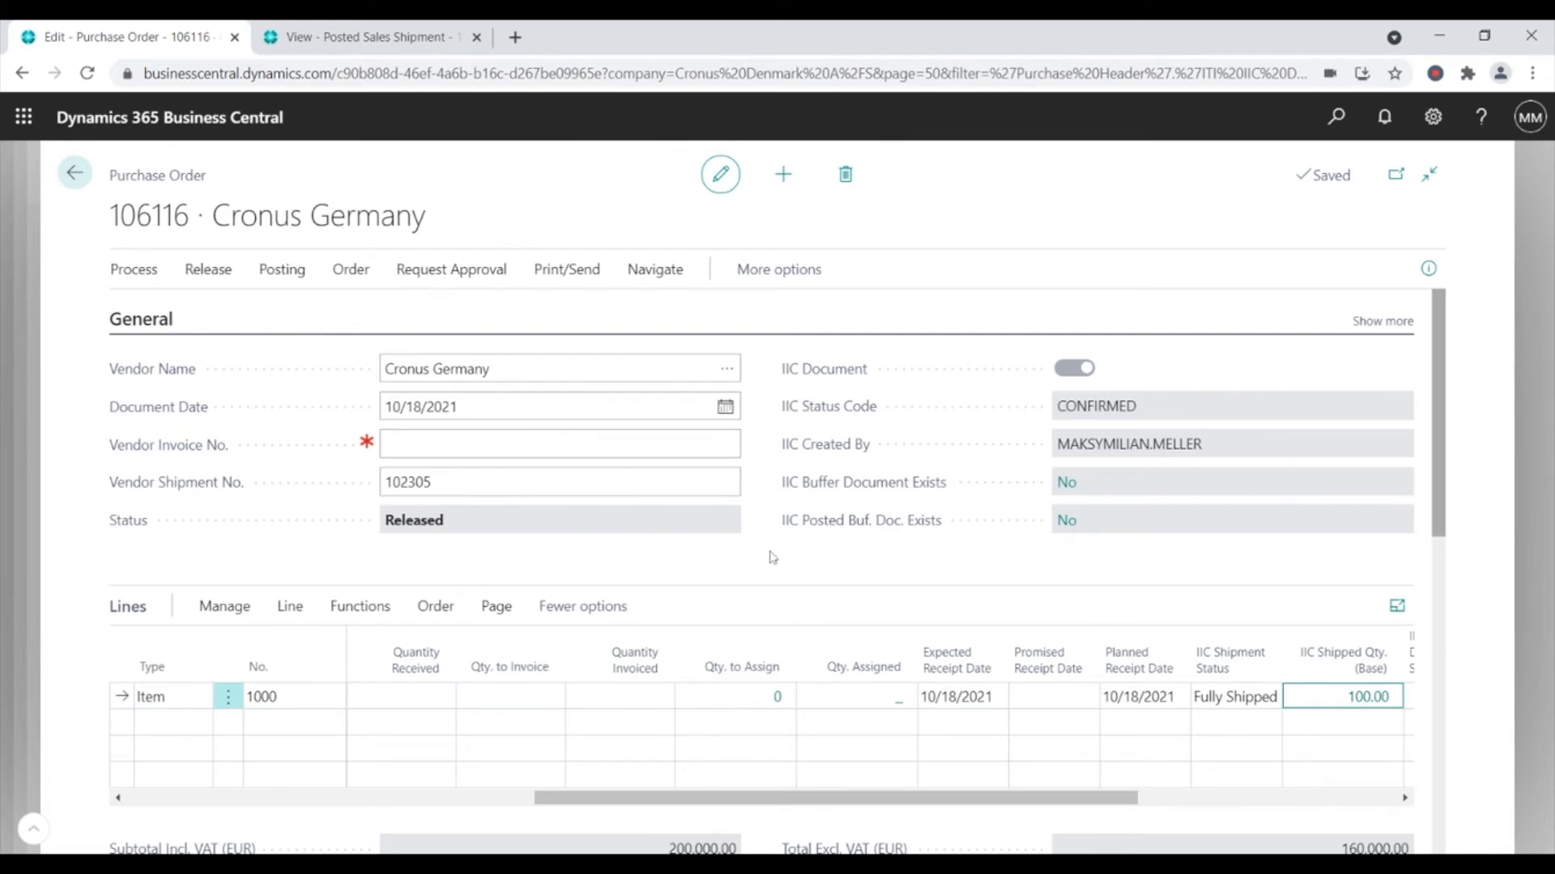
pyautogui.moveTo(728, 802); pyautogui.dragTo(886, 817)
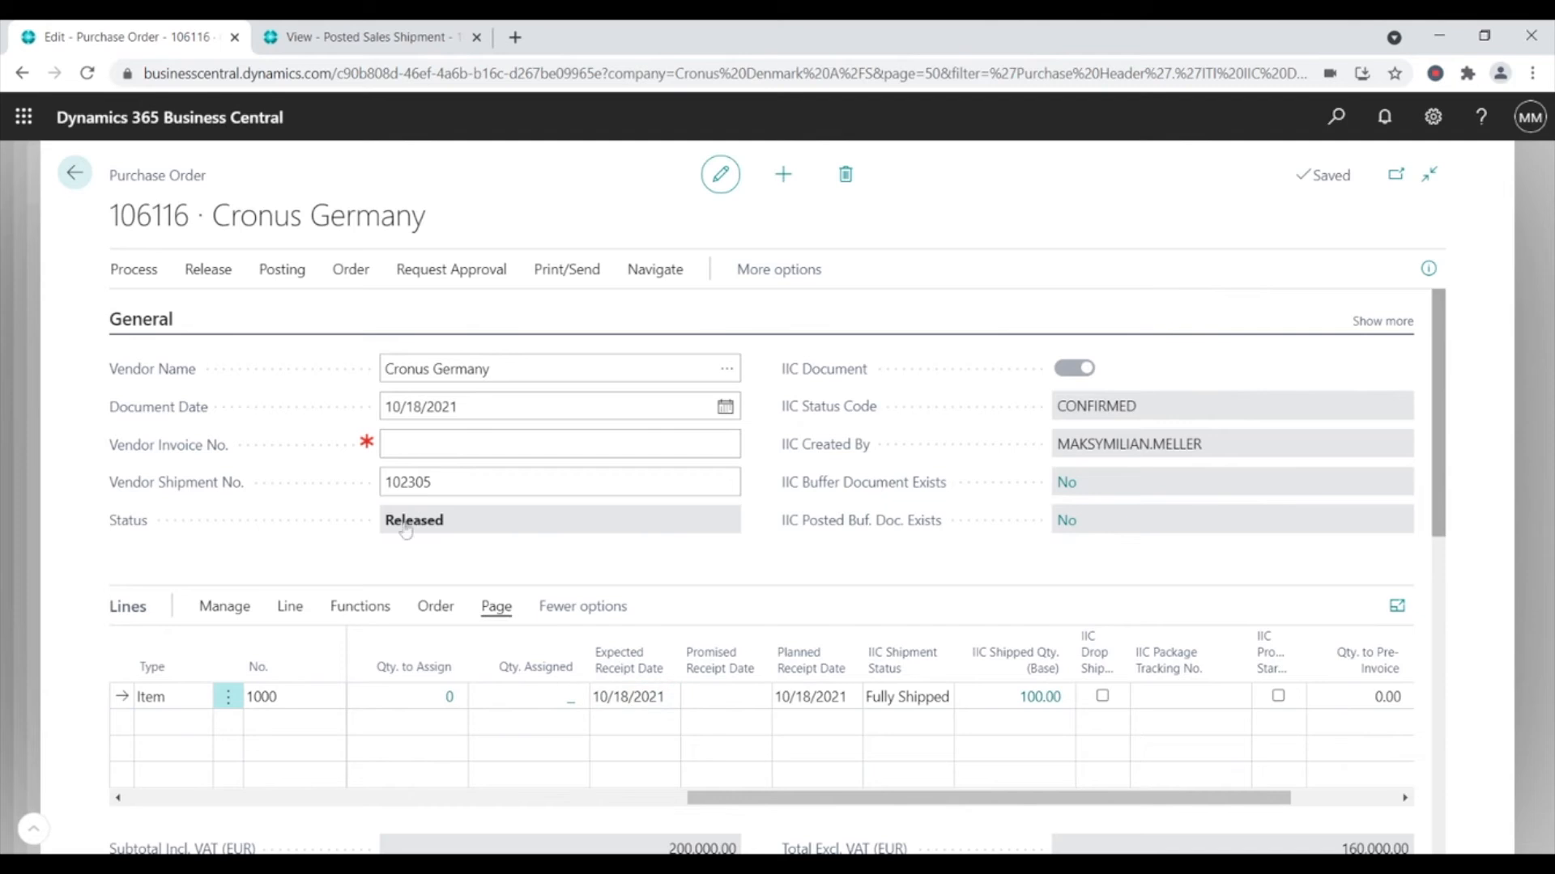
# - Post the seller's sales order for Cronus Denmark with the Invoice option and open the posted sales invoice
pyautogui.click(331, 50)
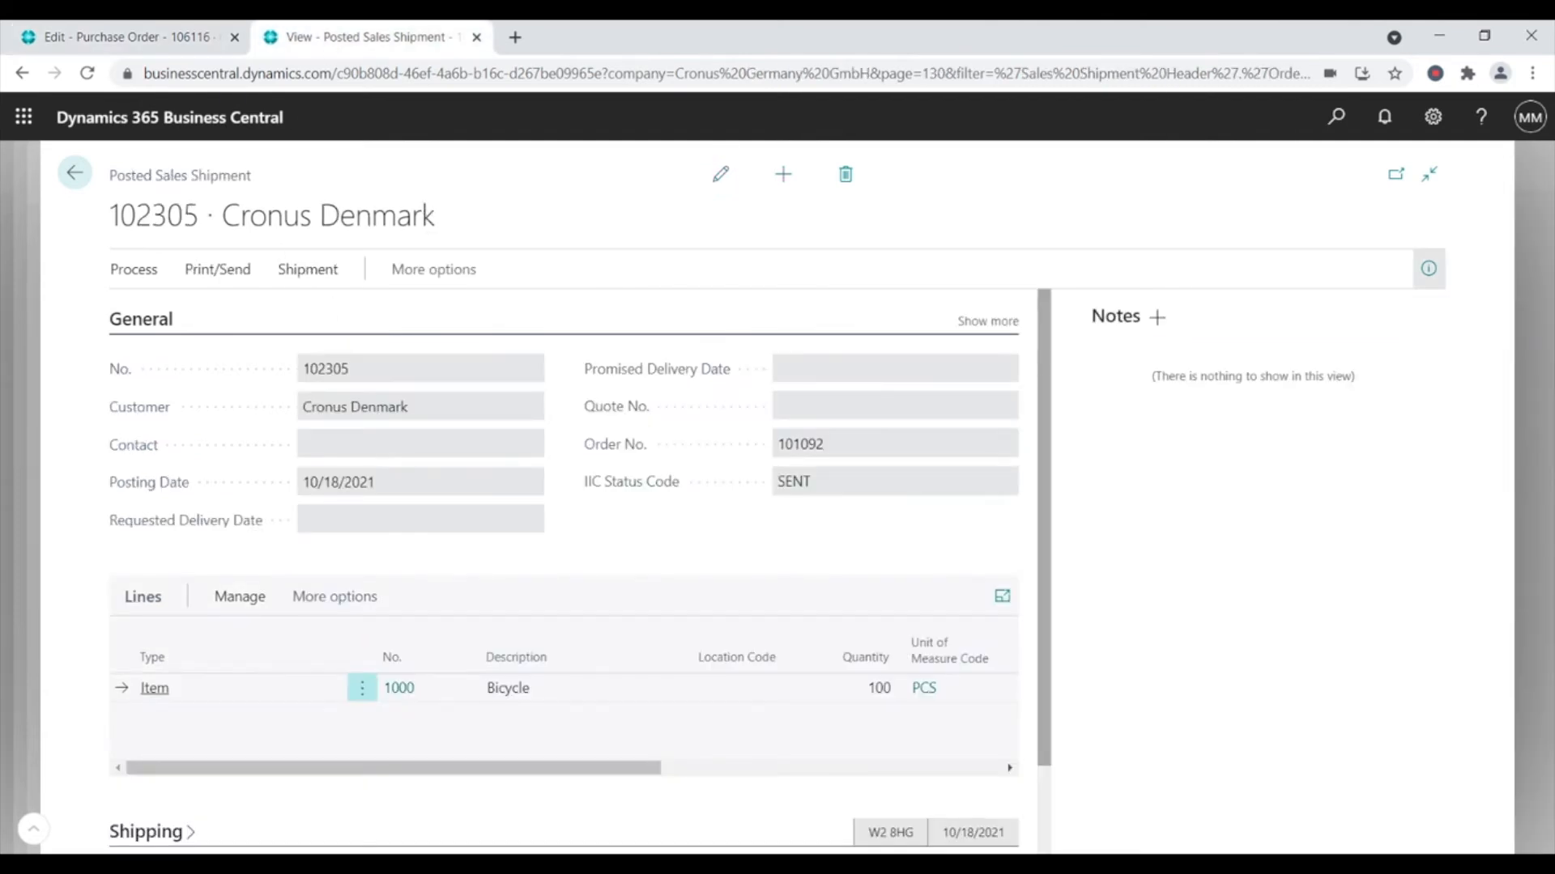
pyautogui.click(75, 174)
pyautogui.click(77, 181)
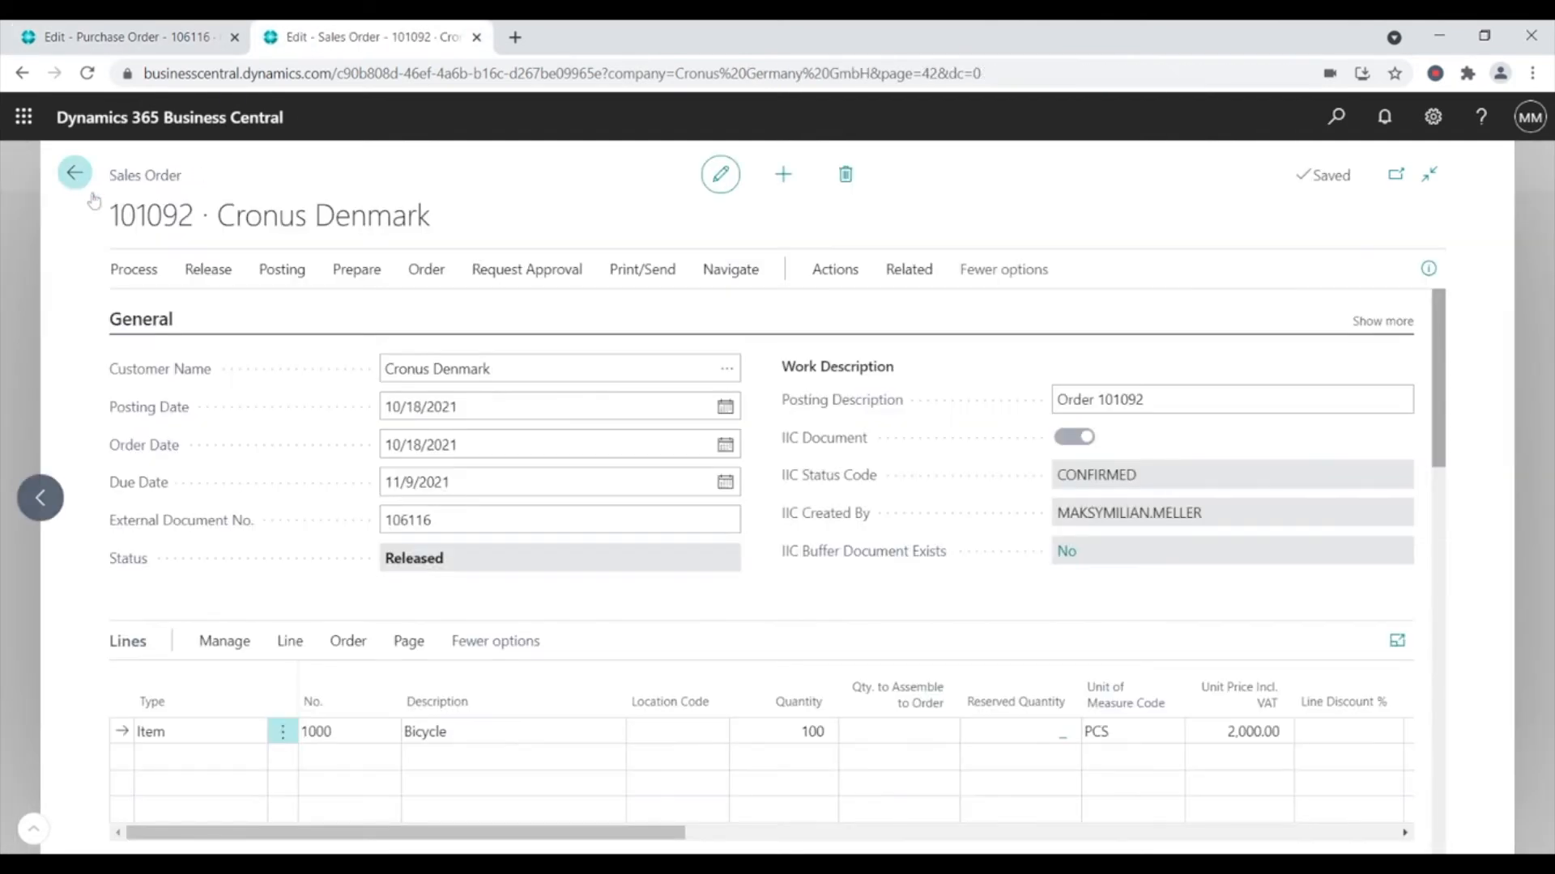
pyautogui.click(281, 271)
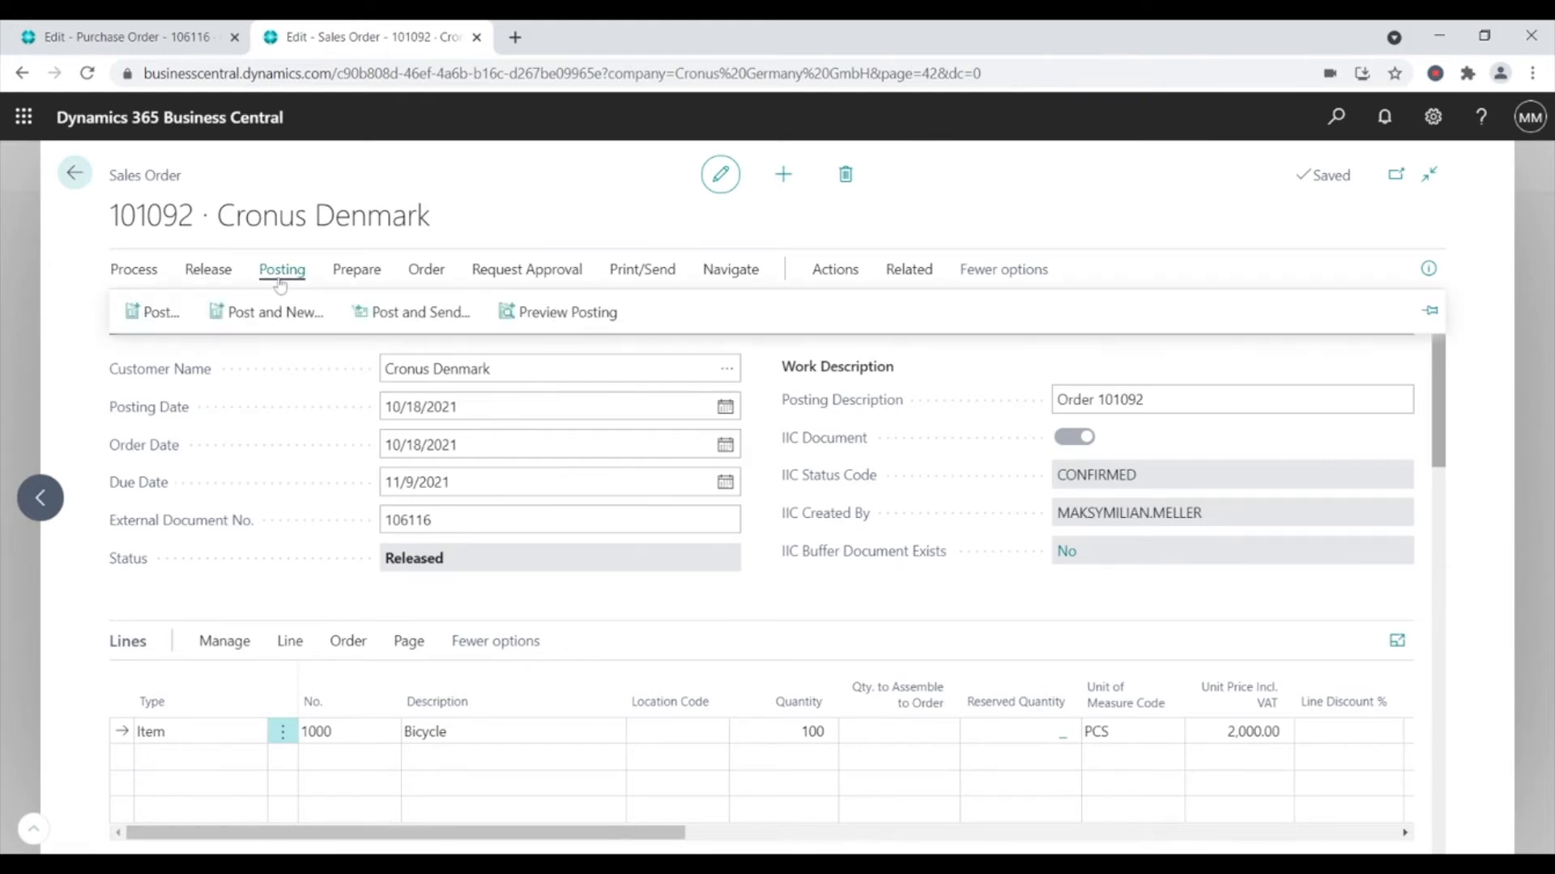
pyautogui.click(150, 308)
pyautogui.click(634, 474)
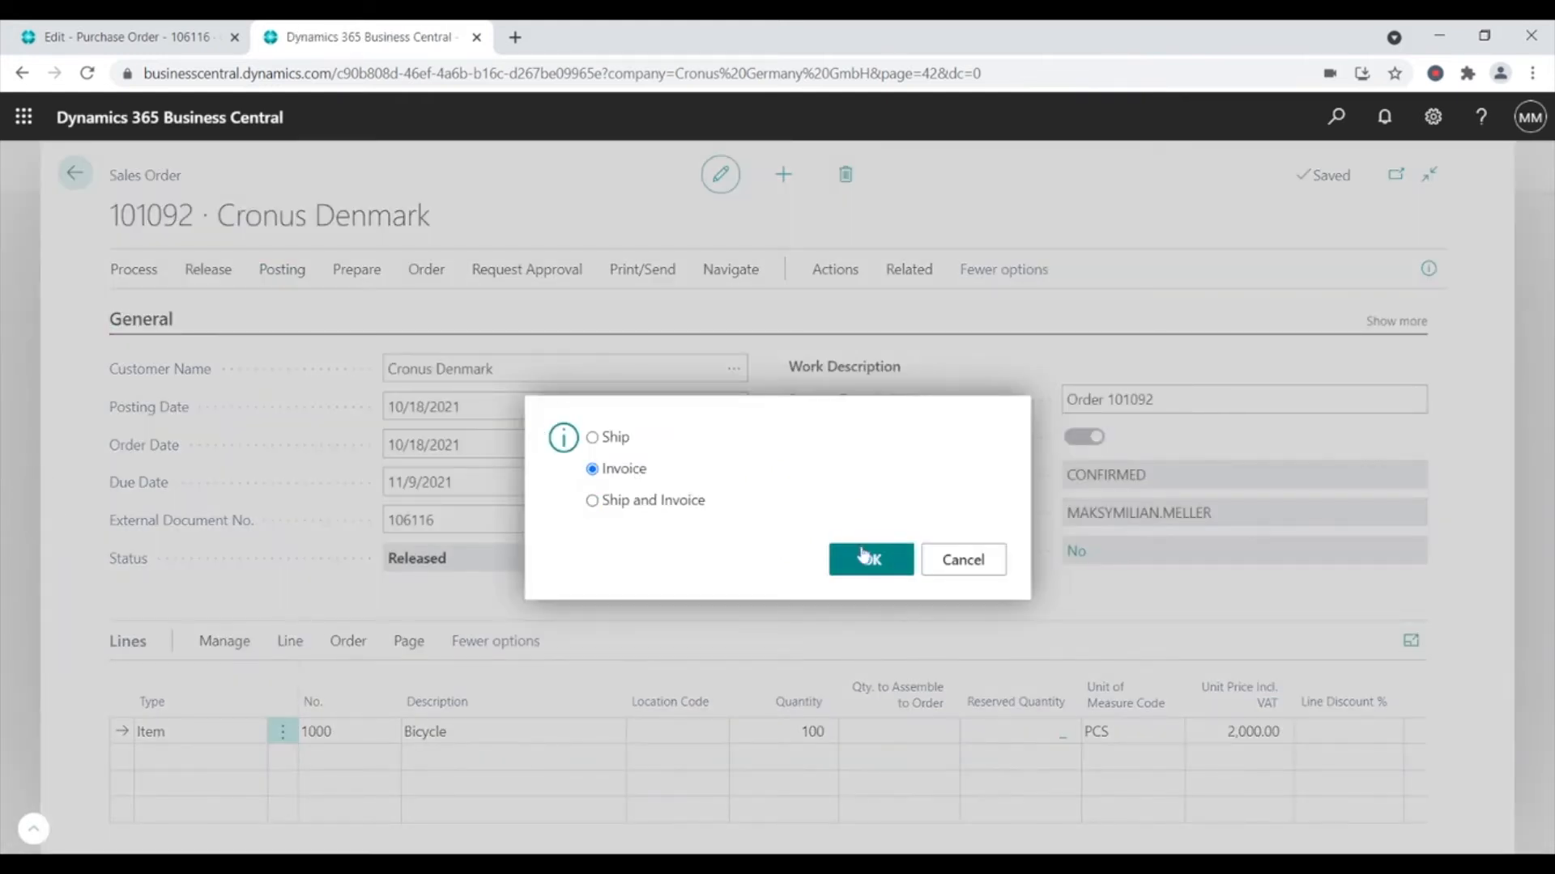
pyautogui.click(870, 559)
pyautogui.click(857, 552)
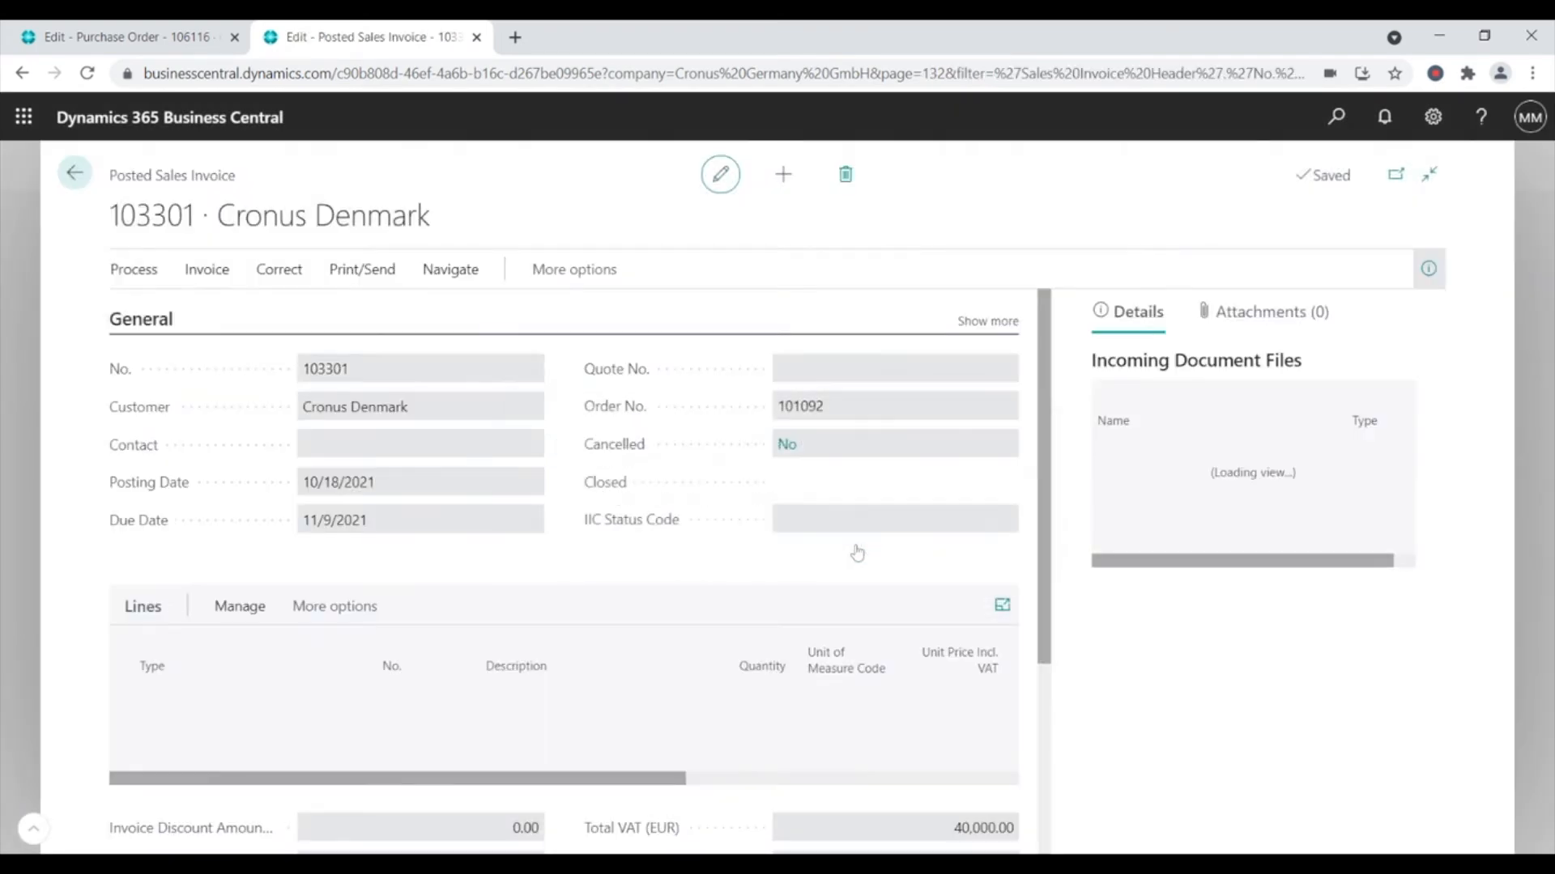
# - Mark the posted sales invoice for sending with IIC Send and run the IIC Send Outbound Messages task
pyautogui.click(140, 275)
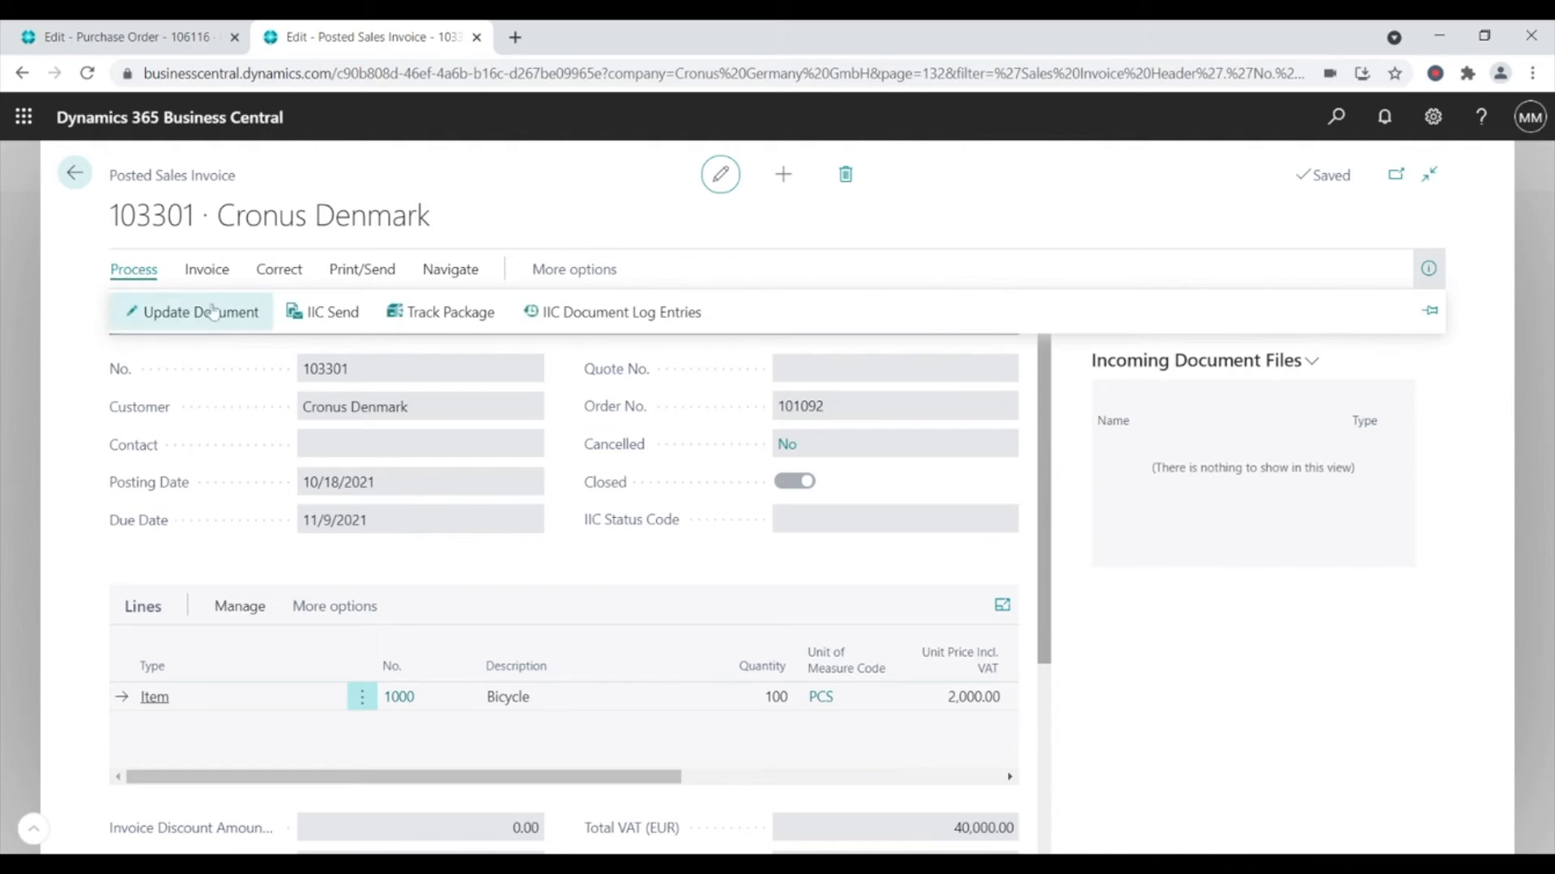
pyautogui.click(326, 320)
pyautogui.click(1335, 120)
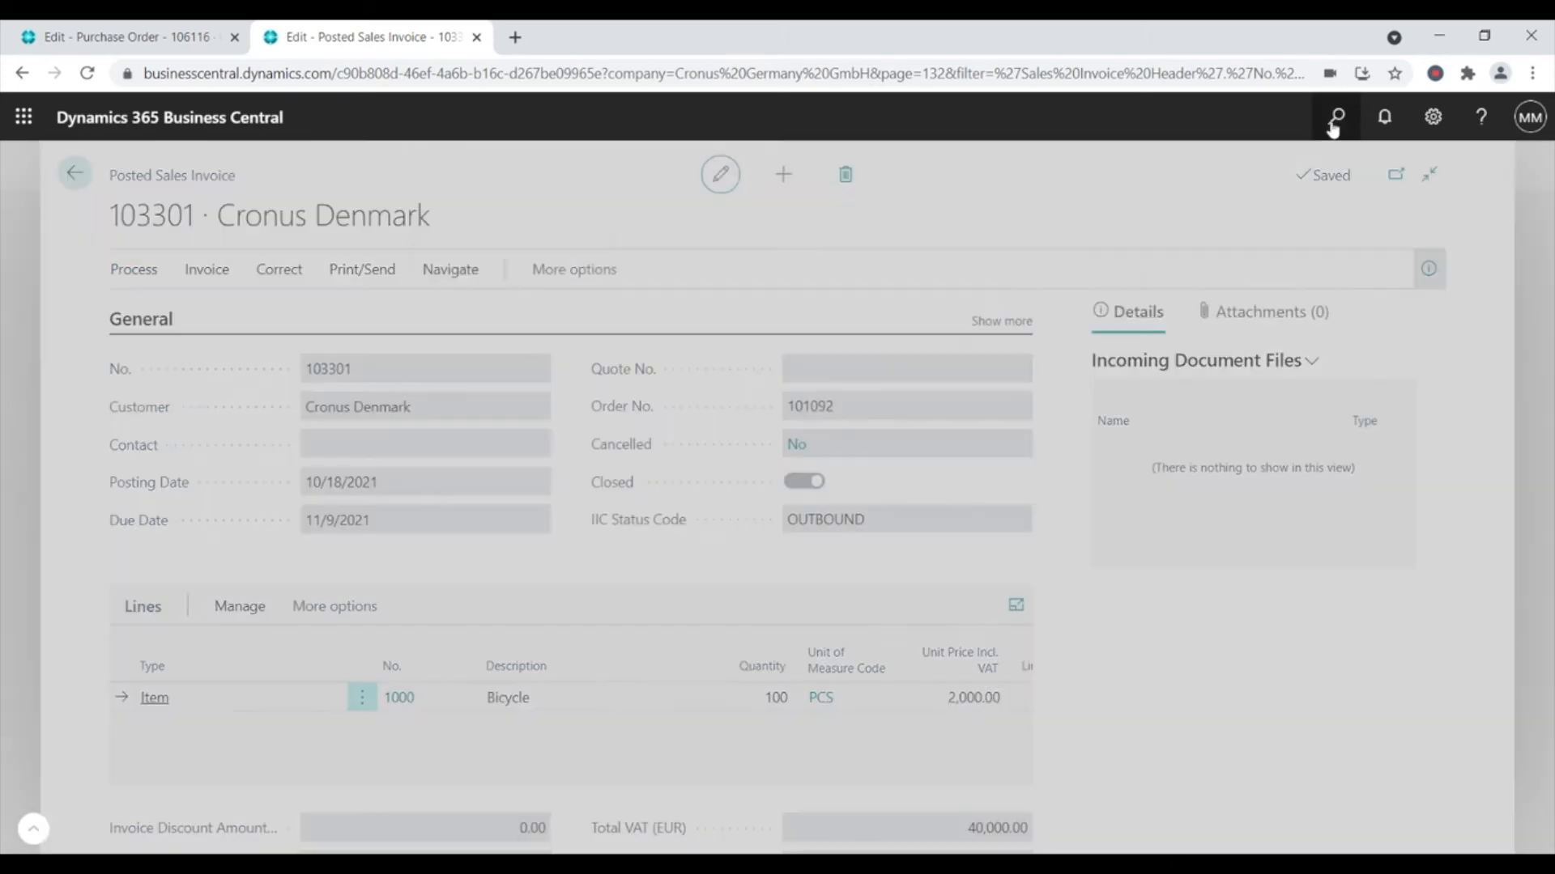
pyautogui.write('iic send')
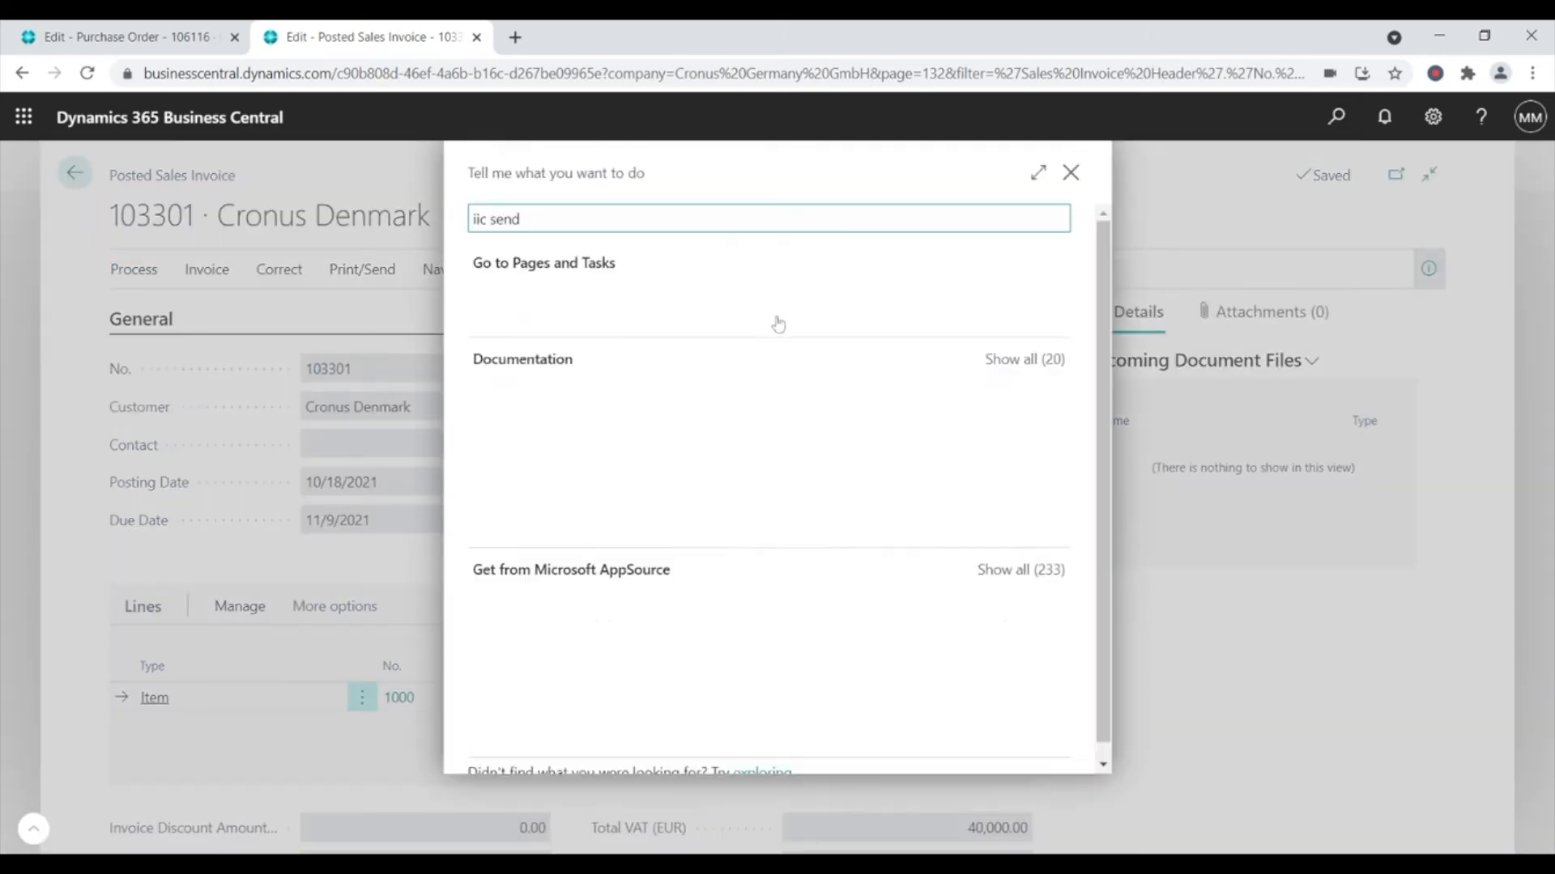
pyautogui.click(551, 411)
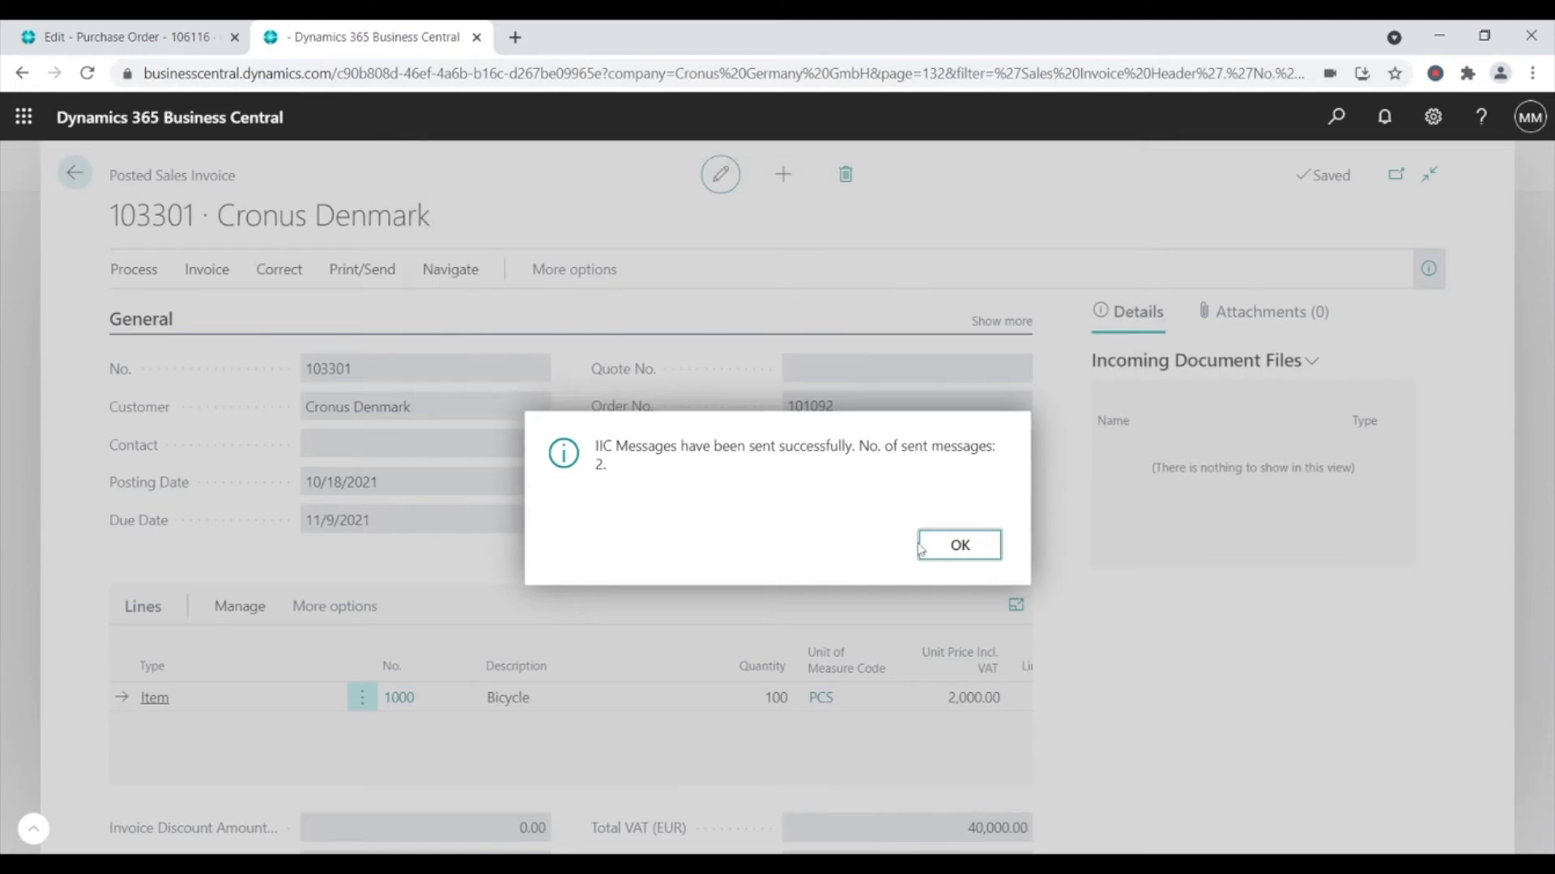
pyautogui.click(925, 544)
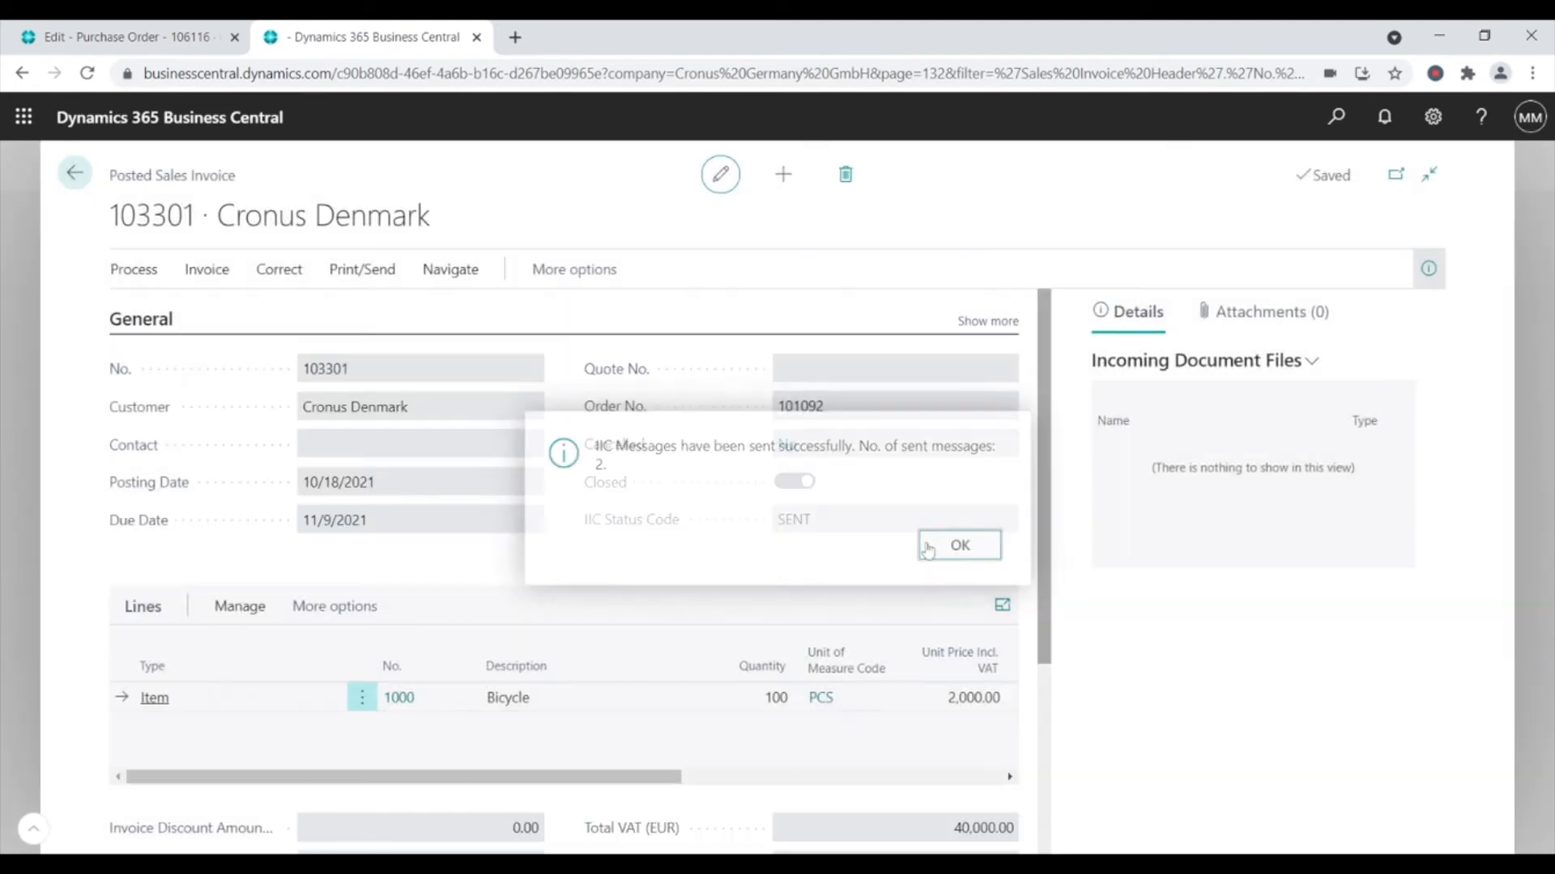
# - Return to the buyer's purchase order and open the invoice buffer document linked to it for editing
pyautogui.click(97, 38)
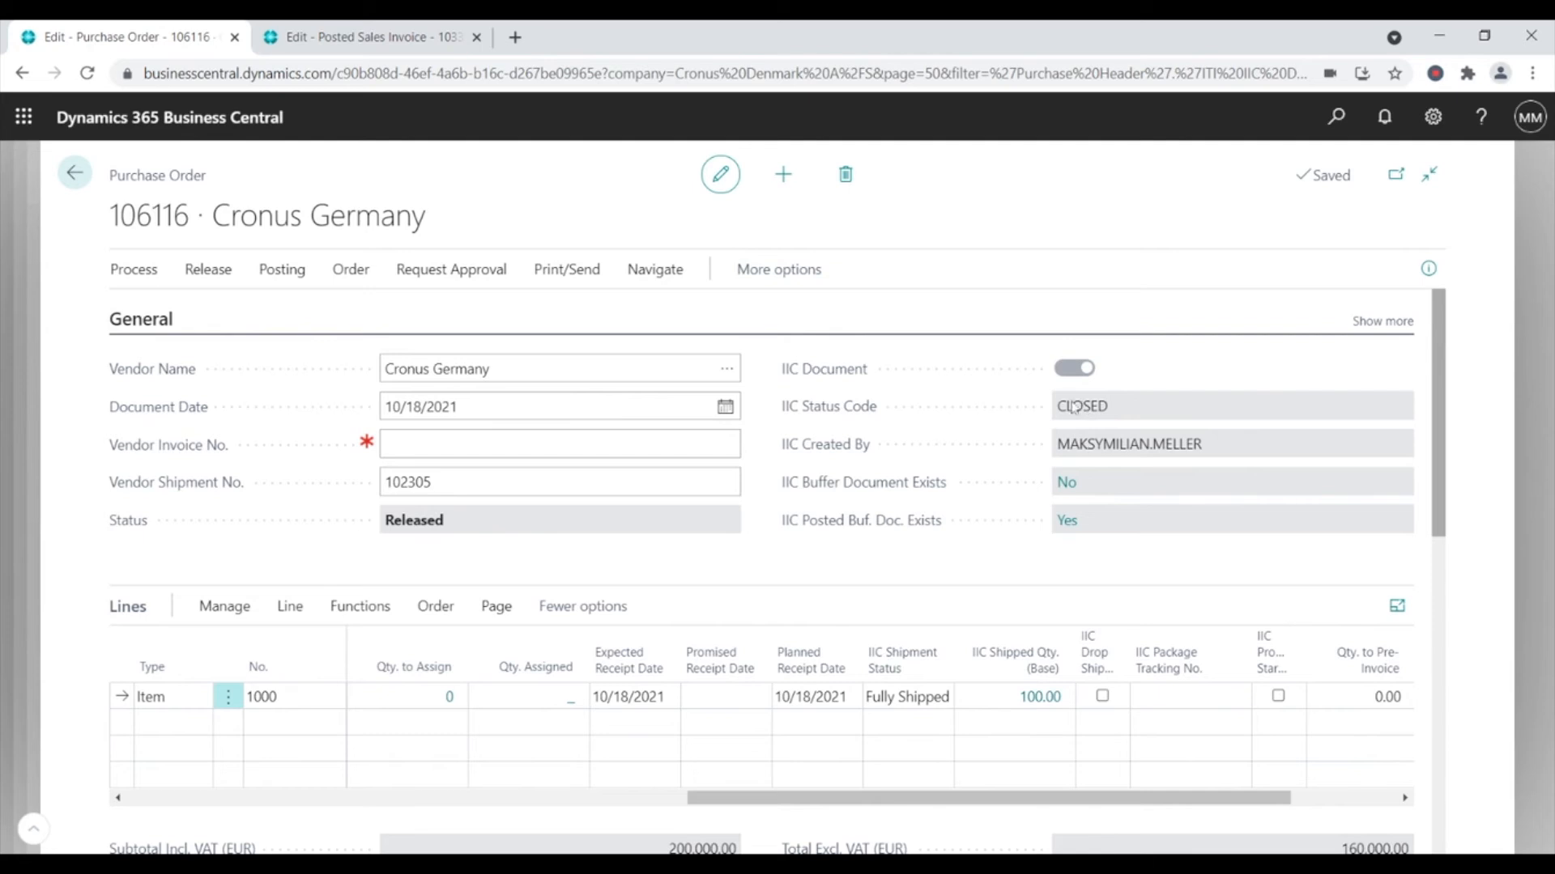
pyautogui.click(1067, 522)
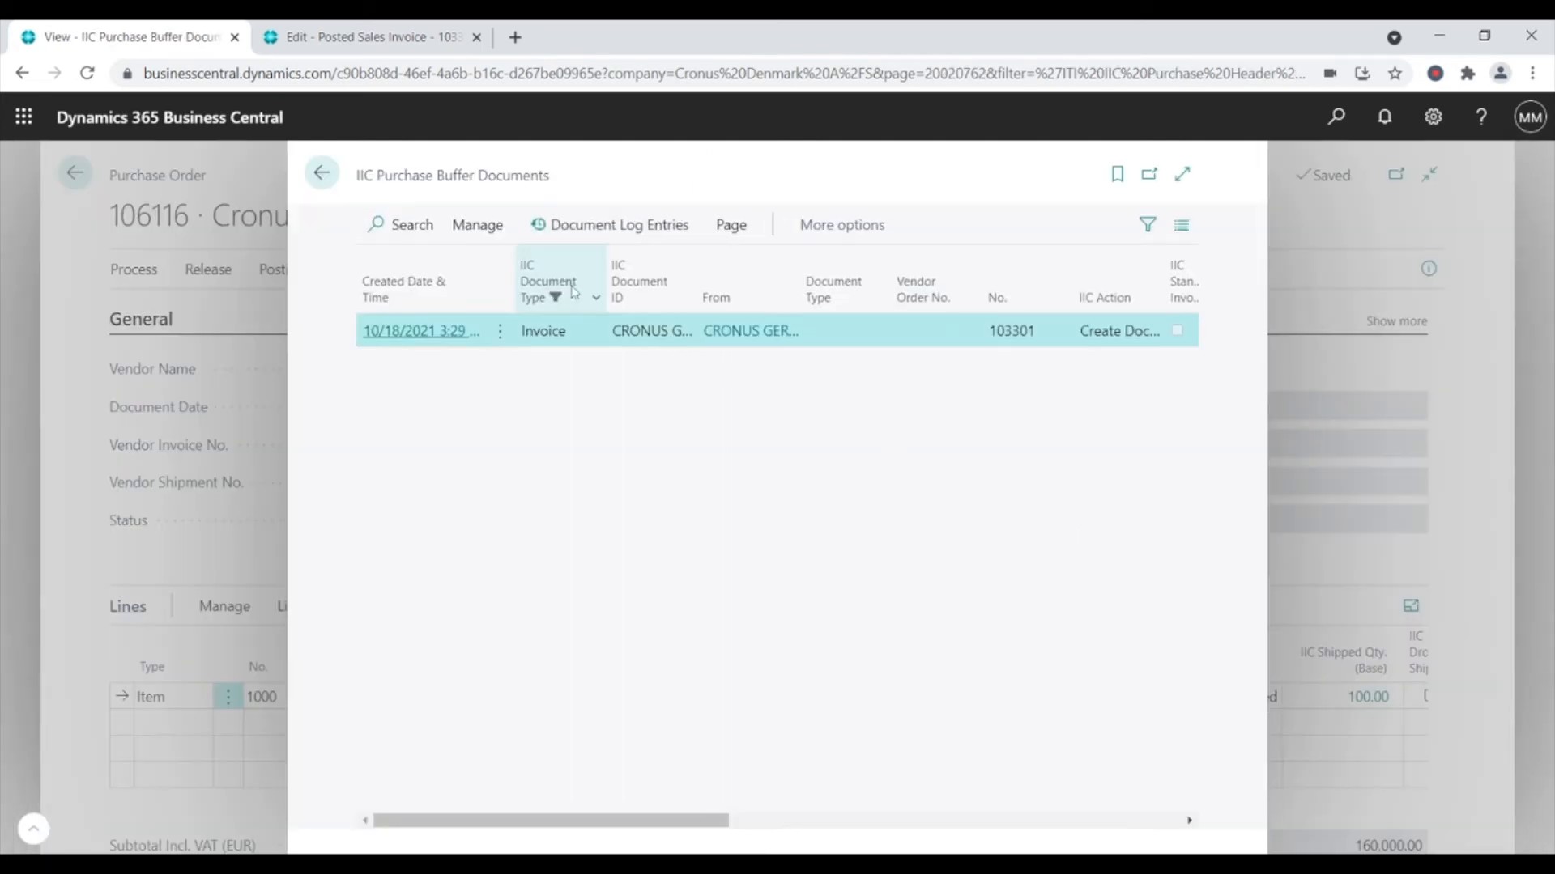
pyautogui.click(486, 228)
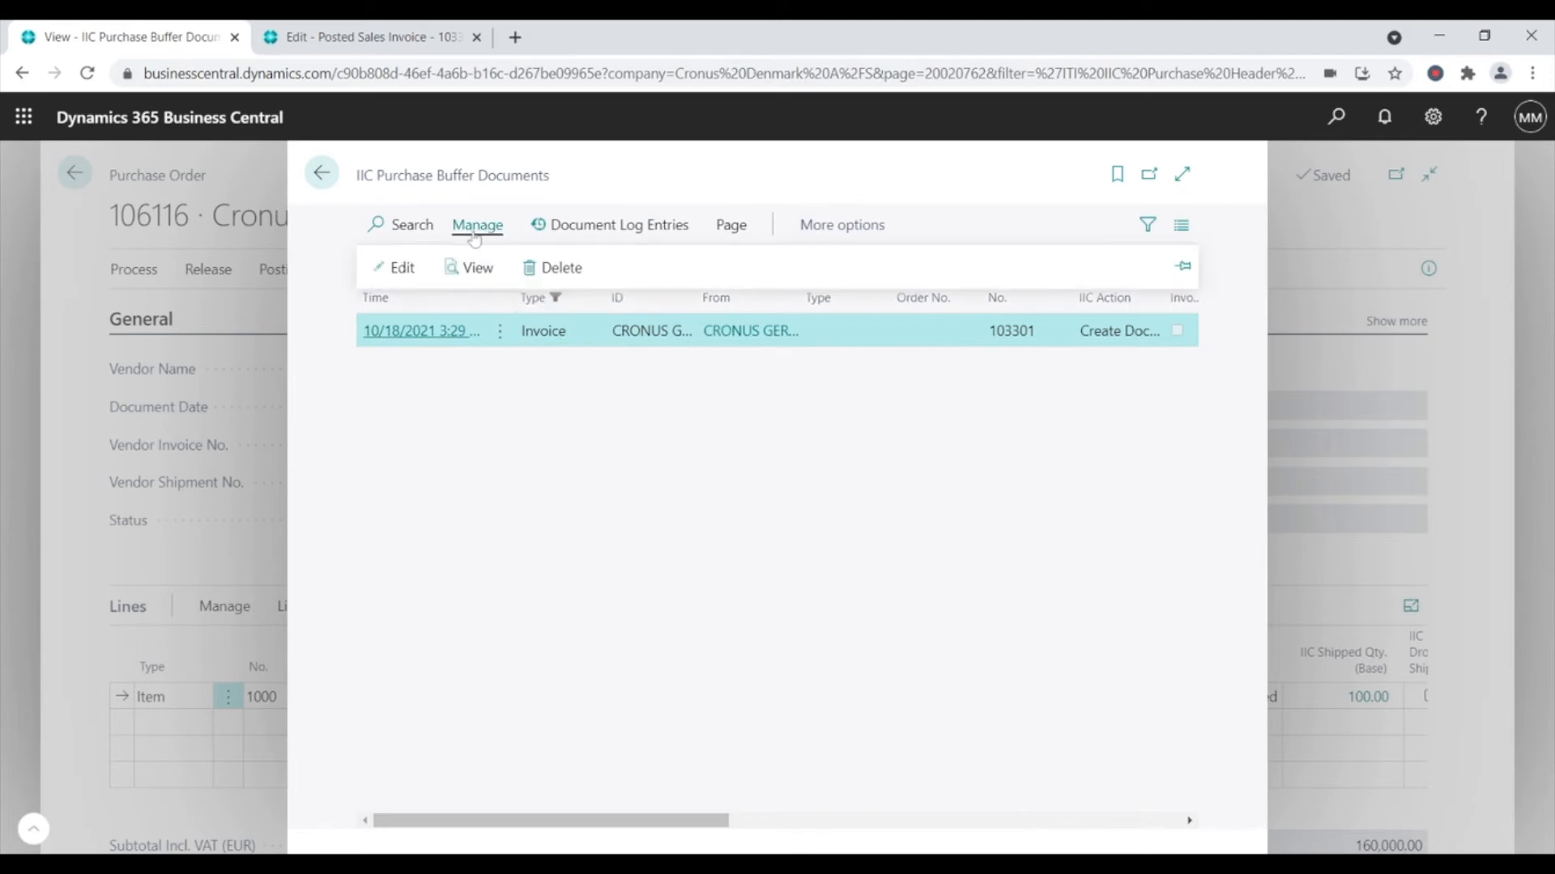
pyautogui.click(404, 270)
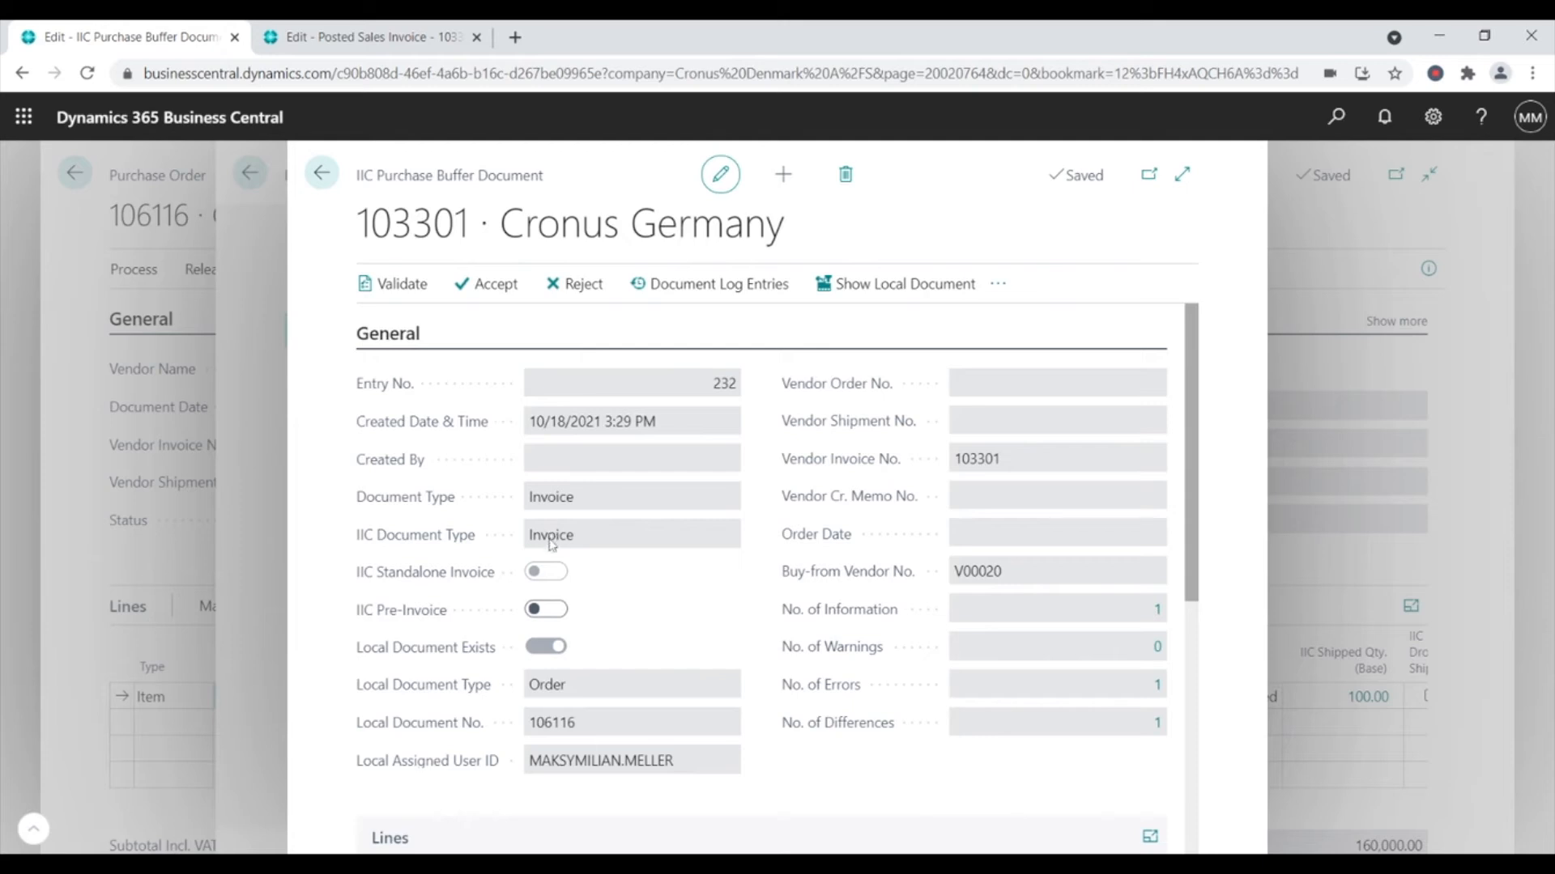
# - Enable IIC Pre-Invoice on the invoice buffer document and agree to delete the existing warehouse receipt for the local document
pyautogui.scroll(-2, 653, 601)
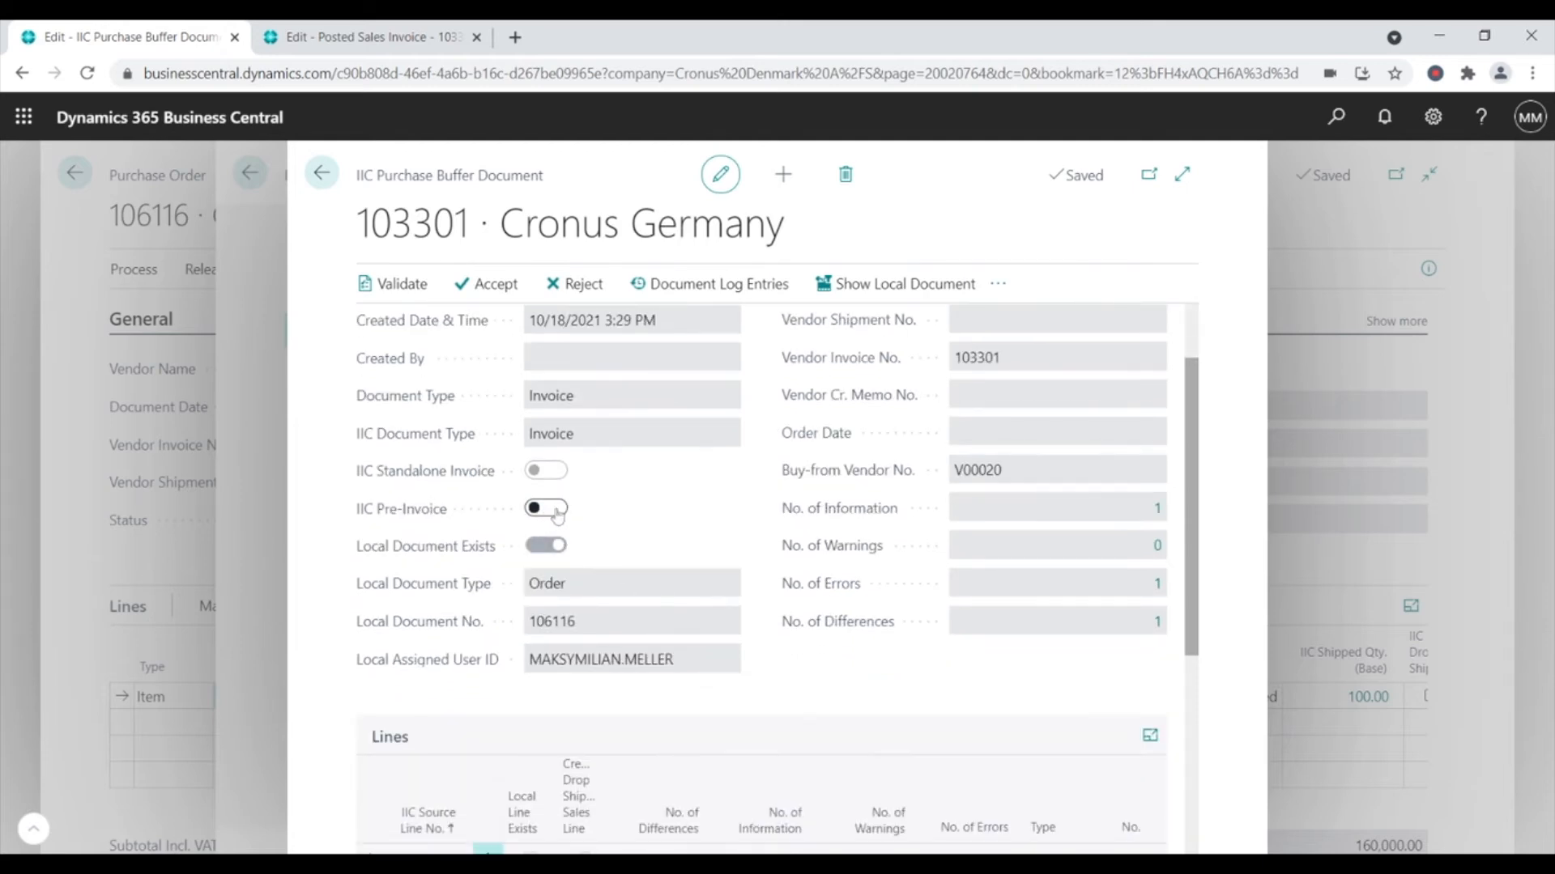
pyautogui.click(556, 511)
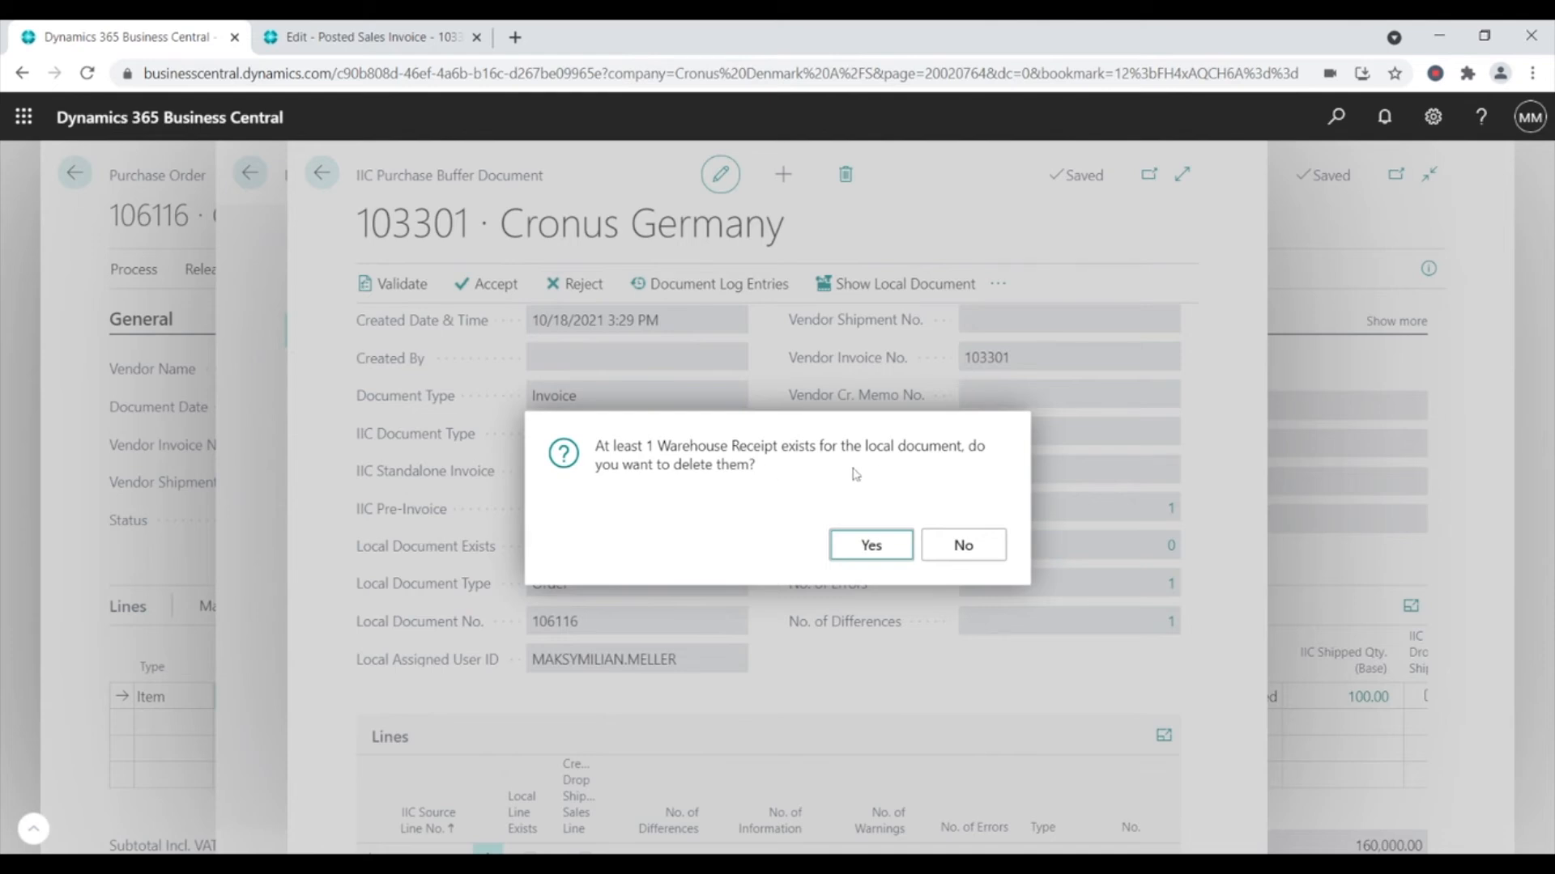
pyautogui.click(864, 547)
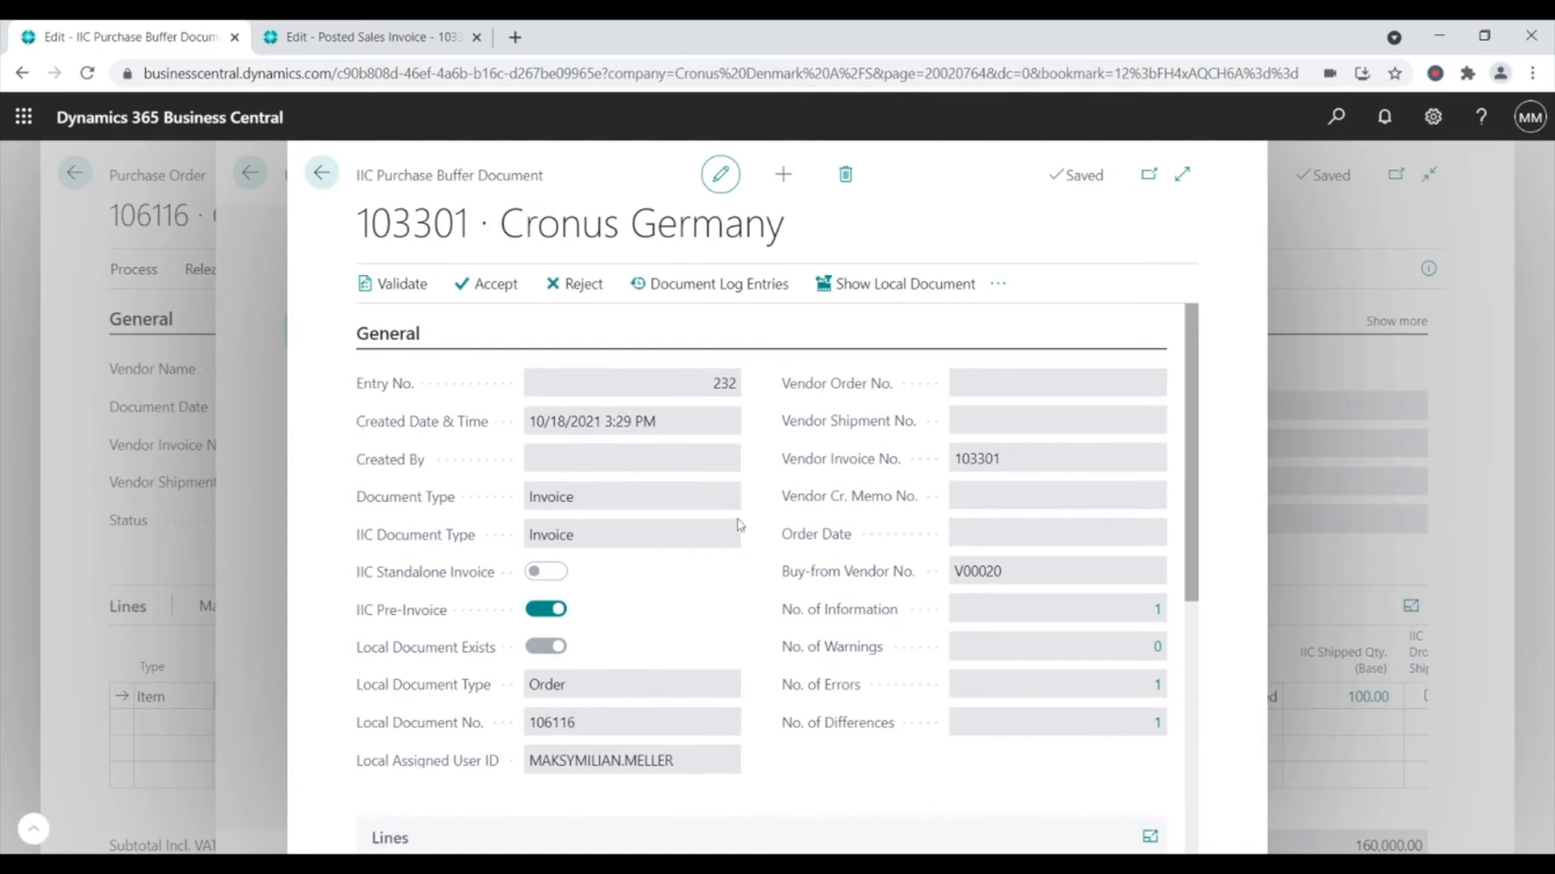
# - Accept the pre-invoice buffer document, confirm the creation of the transfer header, and close the buffer documents list
pyautogui.click(490, 285)
pyautogui.press('Return')
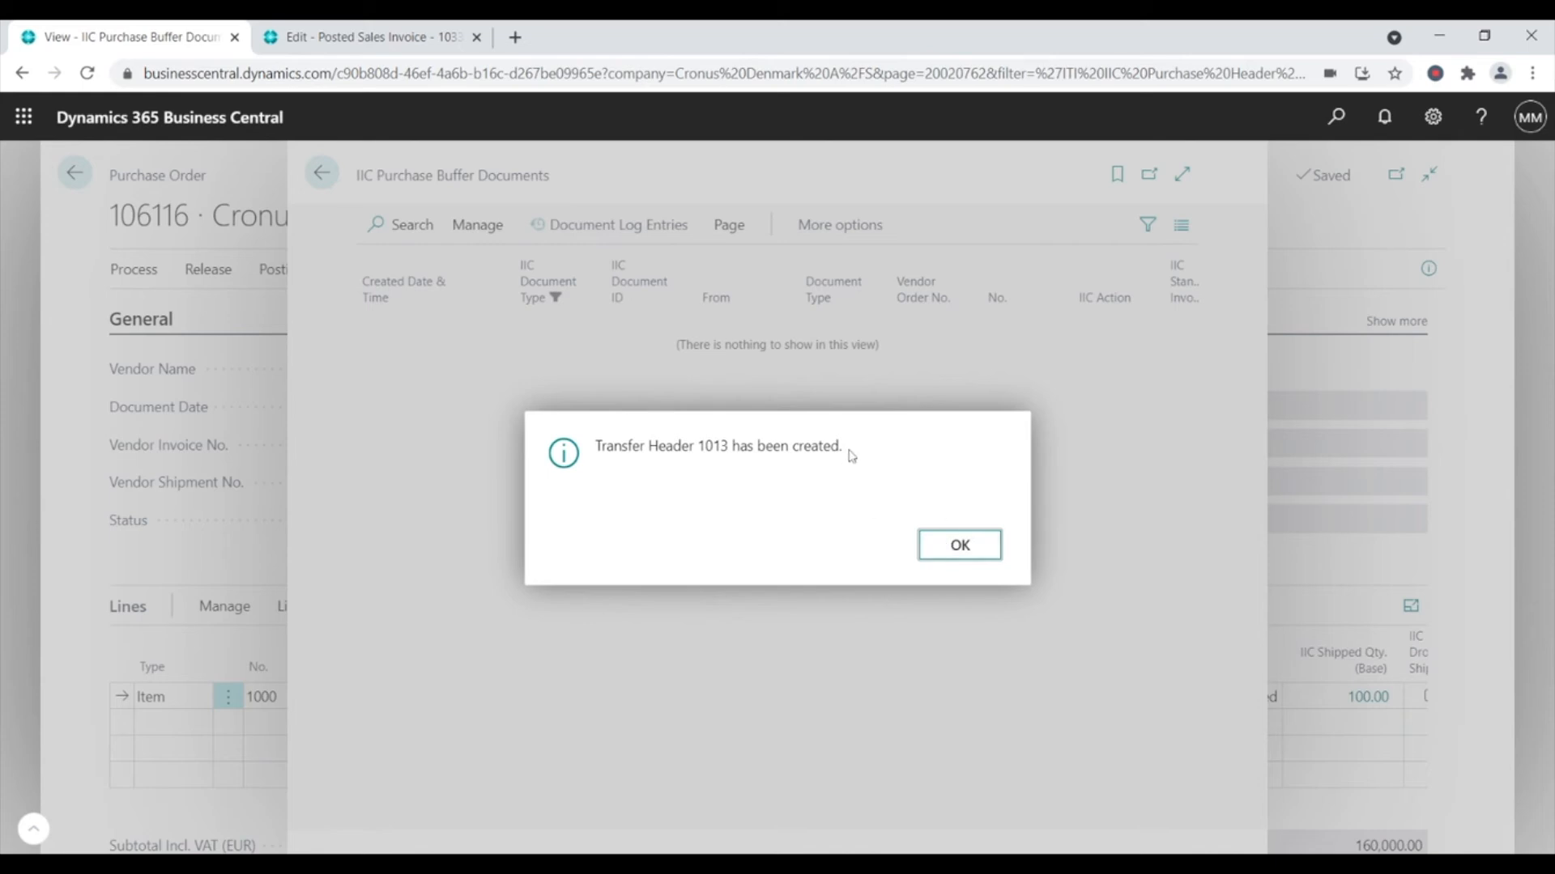
pyautogui.click(955, 545)
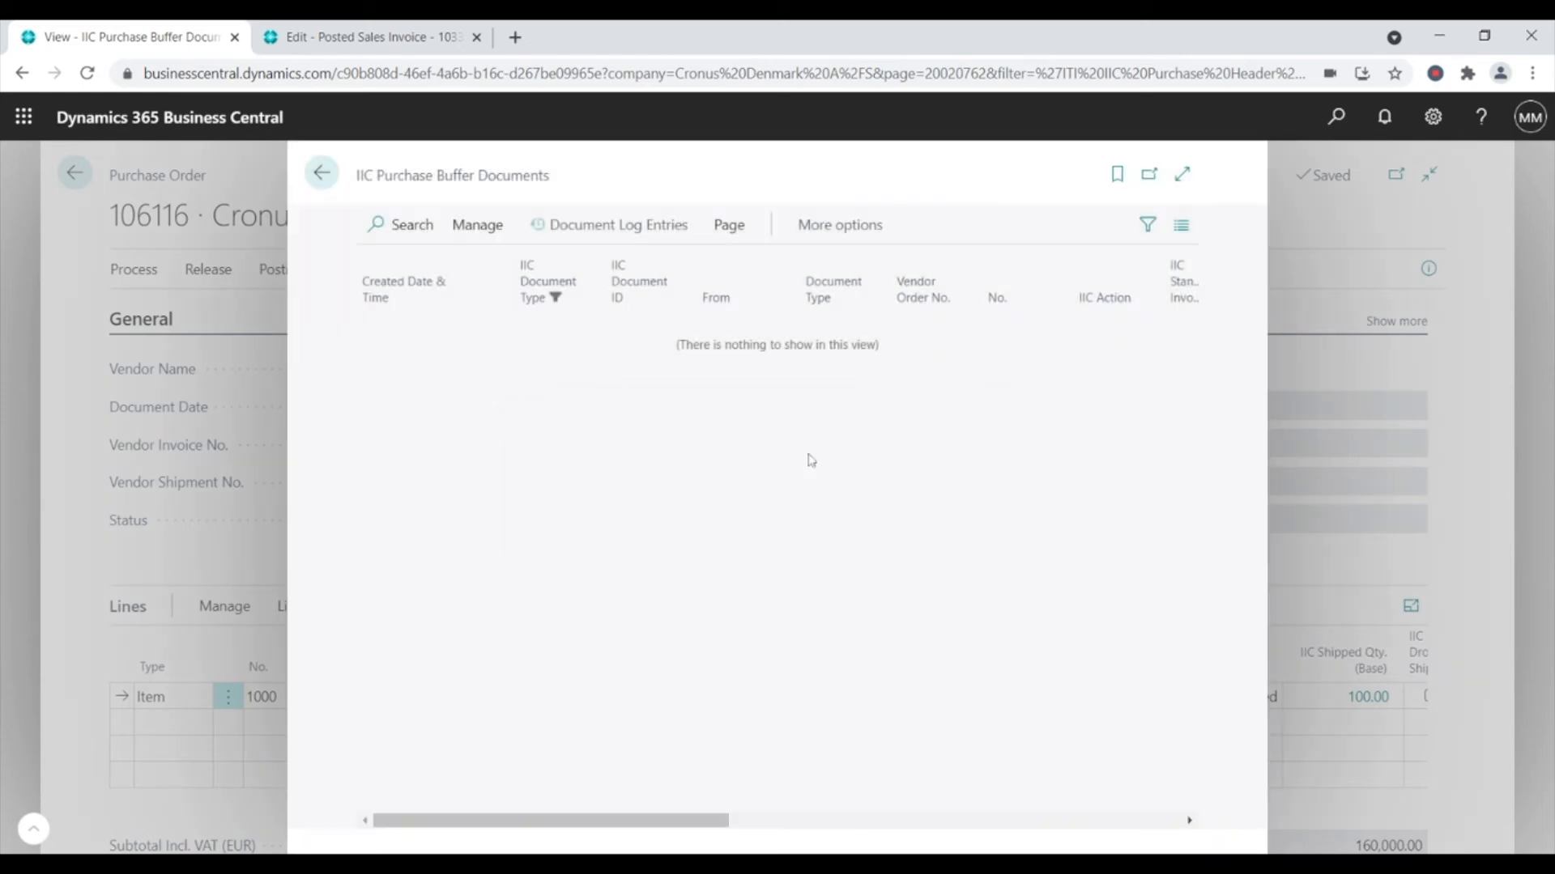
pyautogui.click(323, 180)
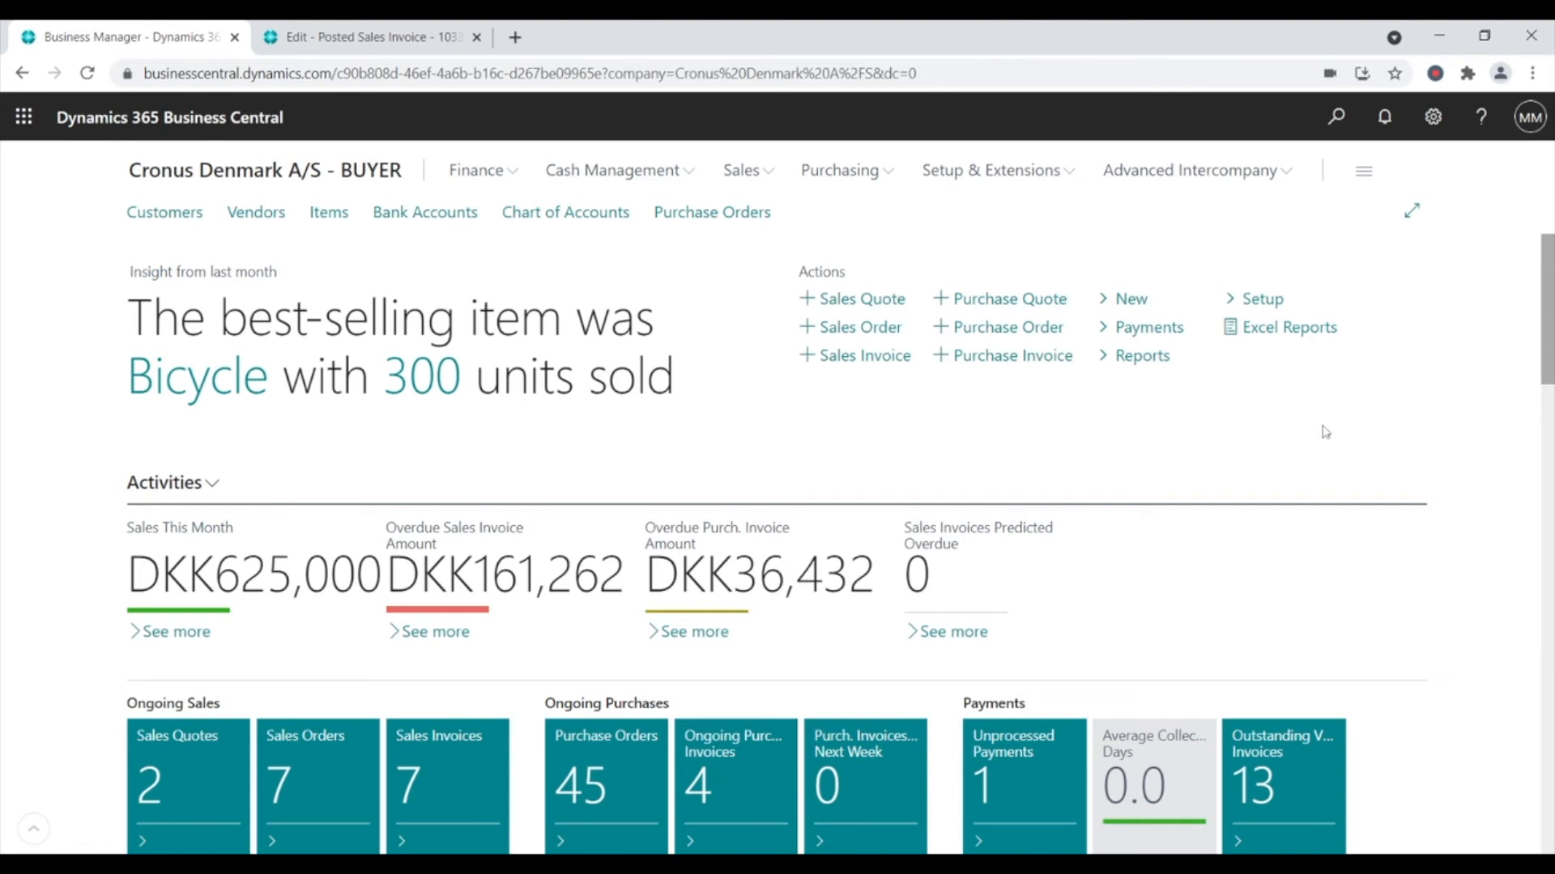
# - Find the Transfer Orders list in the buyer company and open transfer order 1013
pyautogui.click(1335, 119)
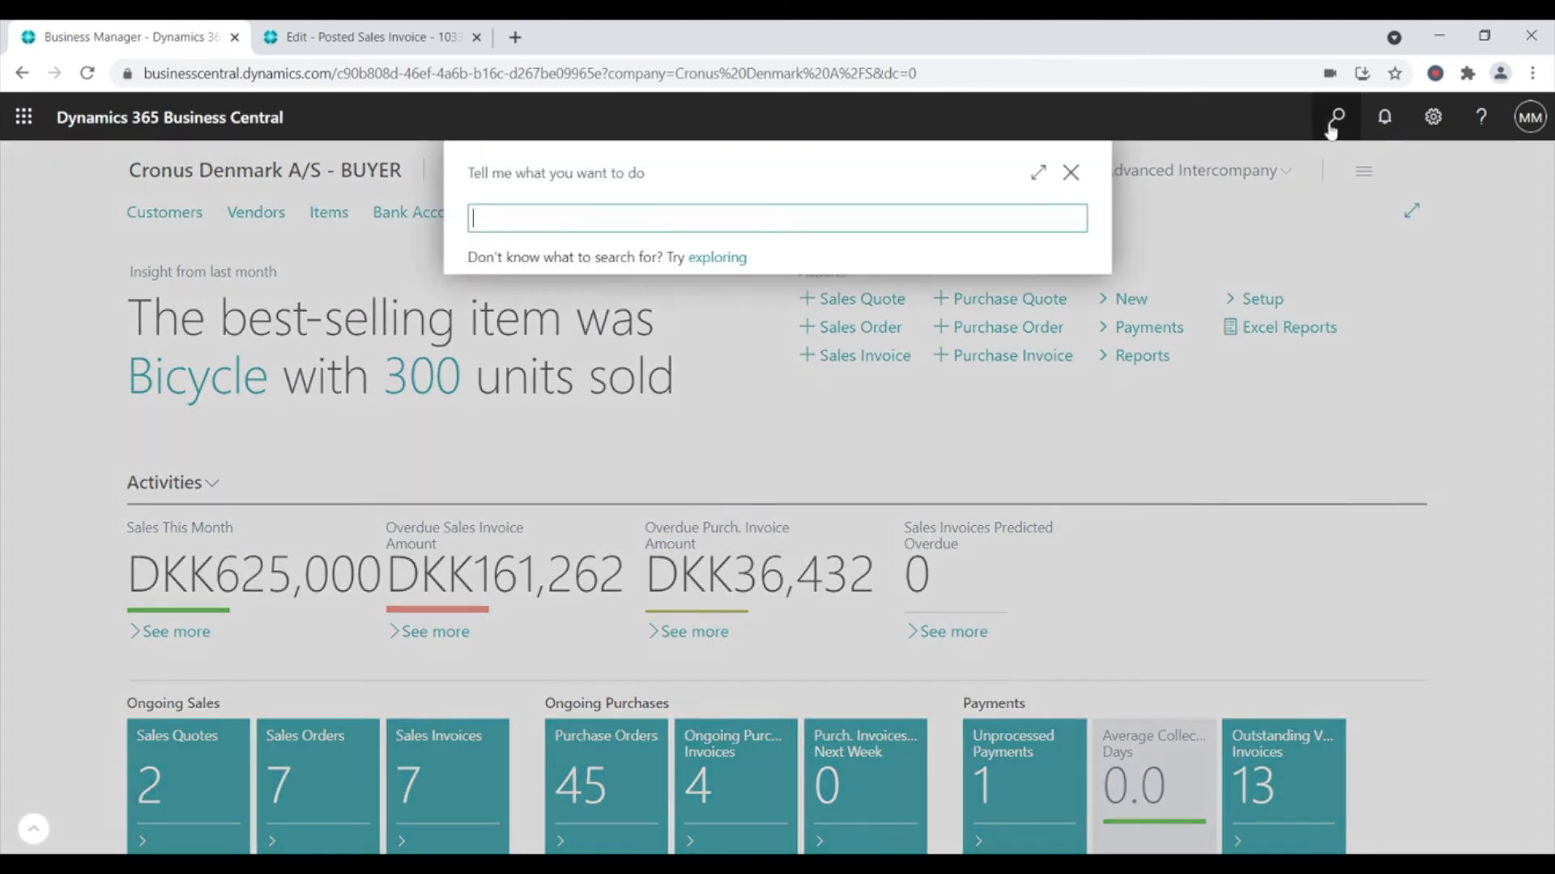
pyautogui.write('transfero')
pyautogui.press('BackSpace')
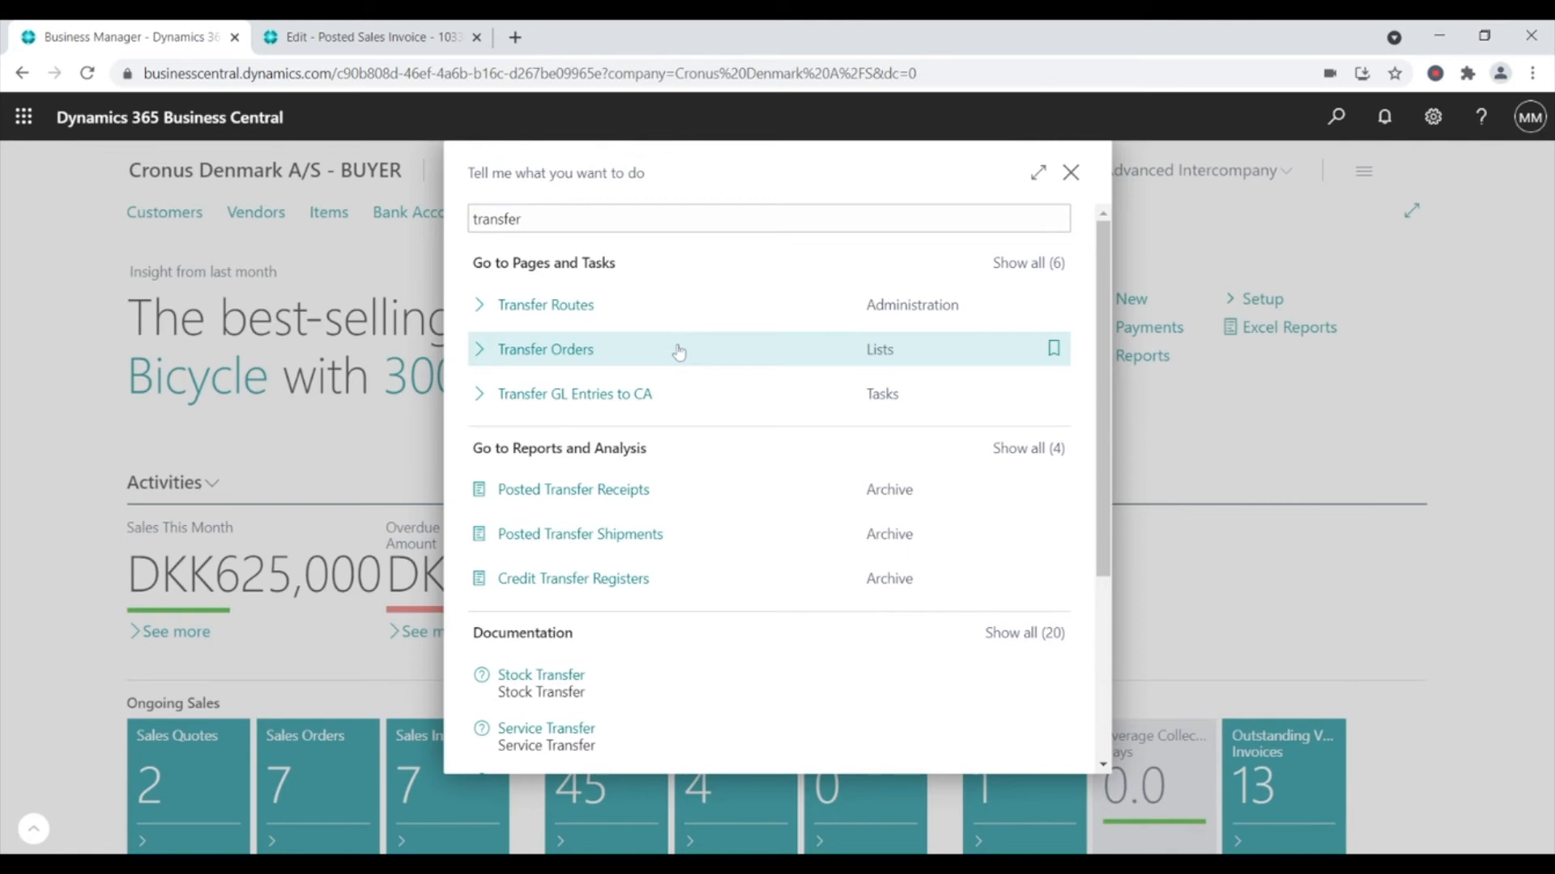
pyautogui.click(678, 350)
pyautogui.click(139, 564)
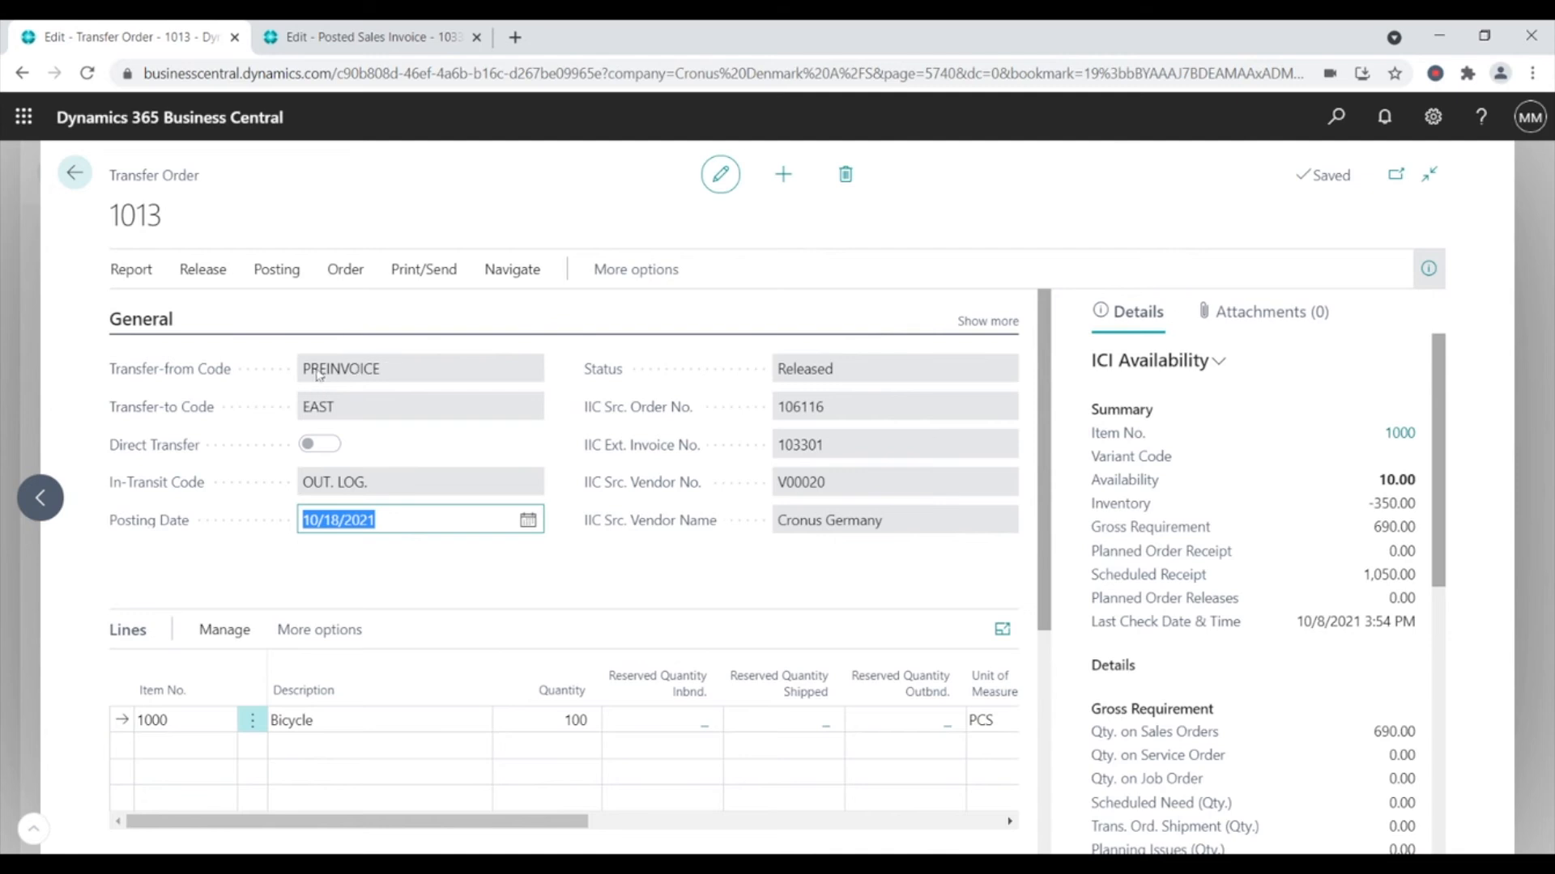
# - Examine the transfer order's Transfer-from Code, Transfer-to Code and the shipped quantity on its bicycle line
pyautogui.moveTo(306, 373); pyautogui.dragTo(377, 375)
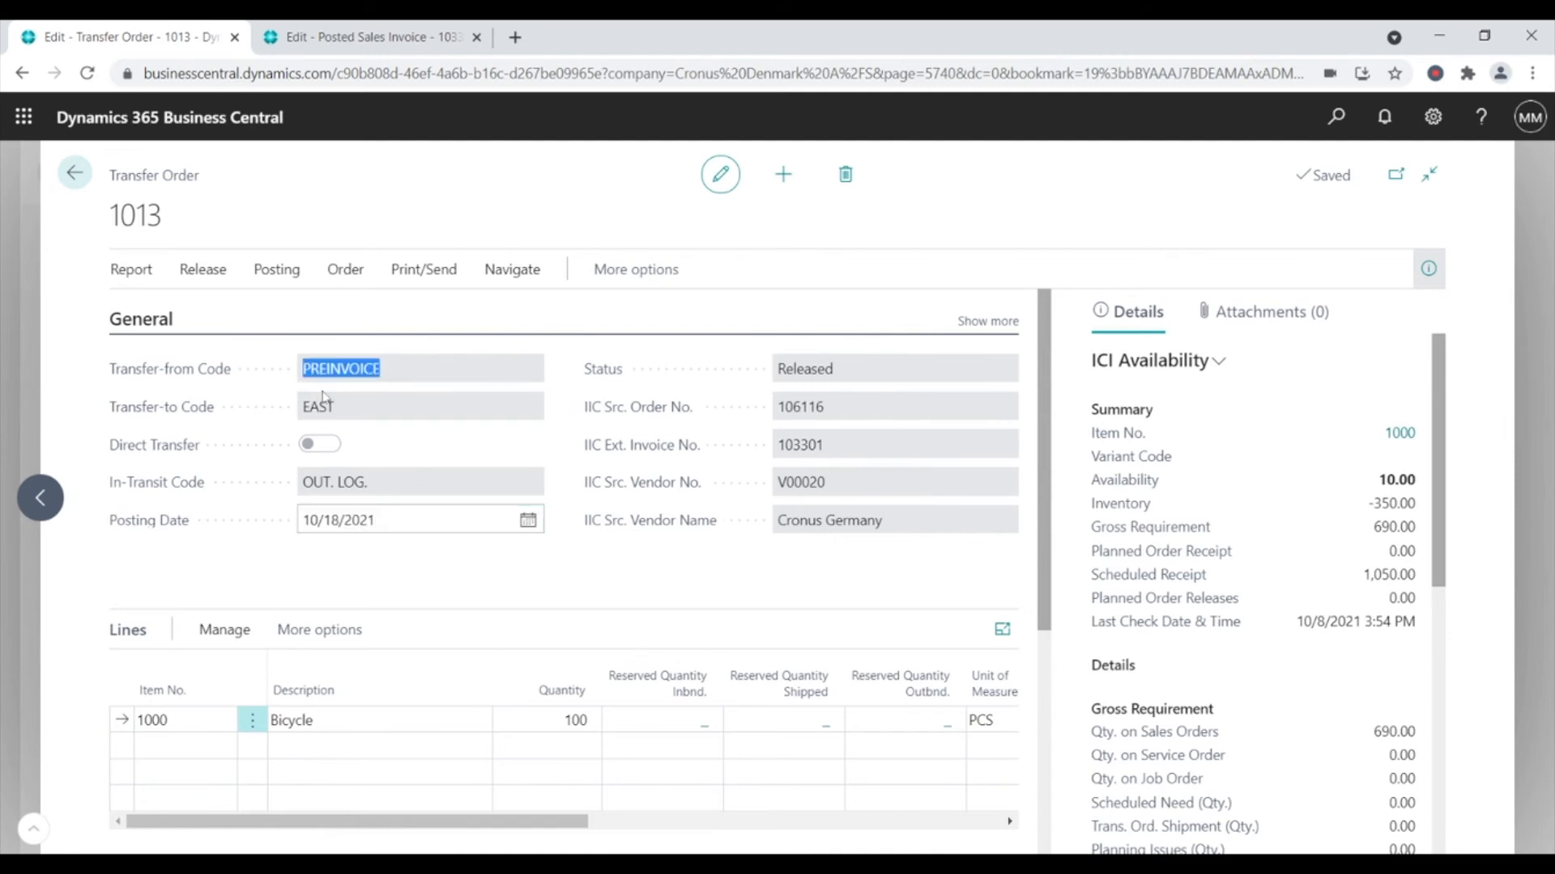
pyautogui.click(338, 410)
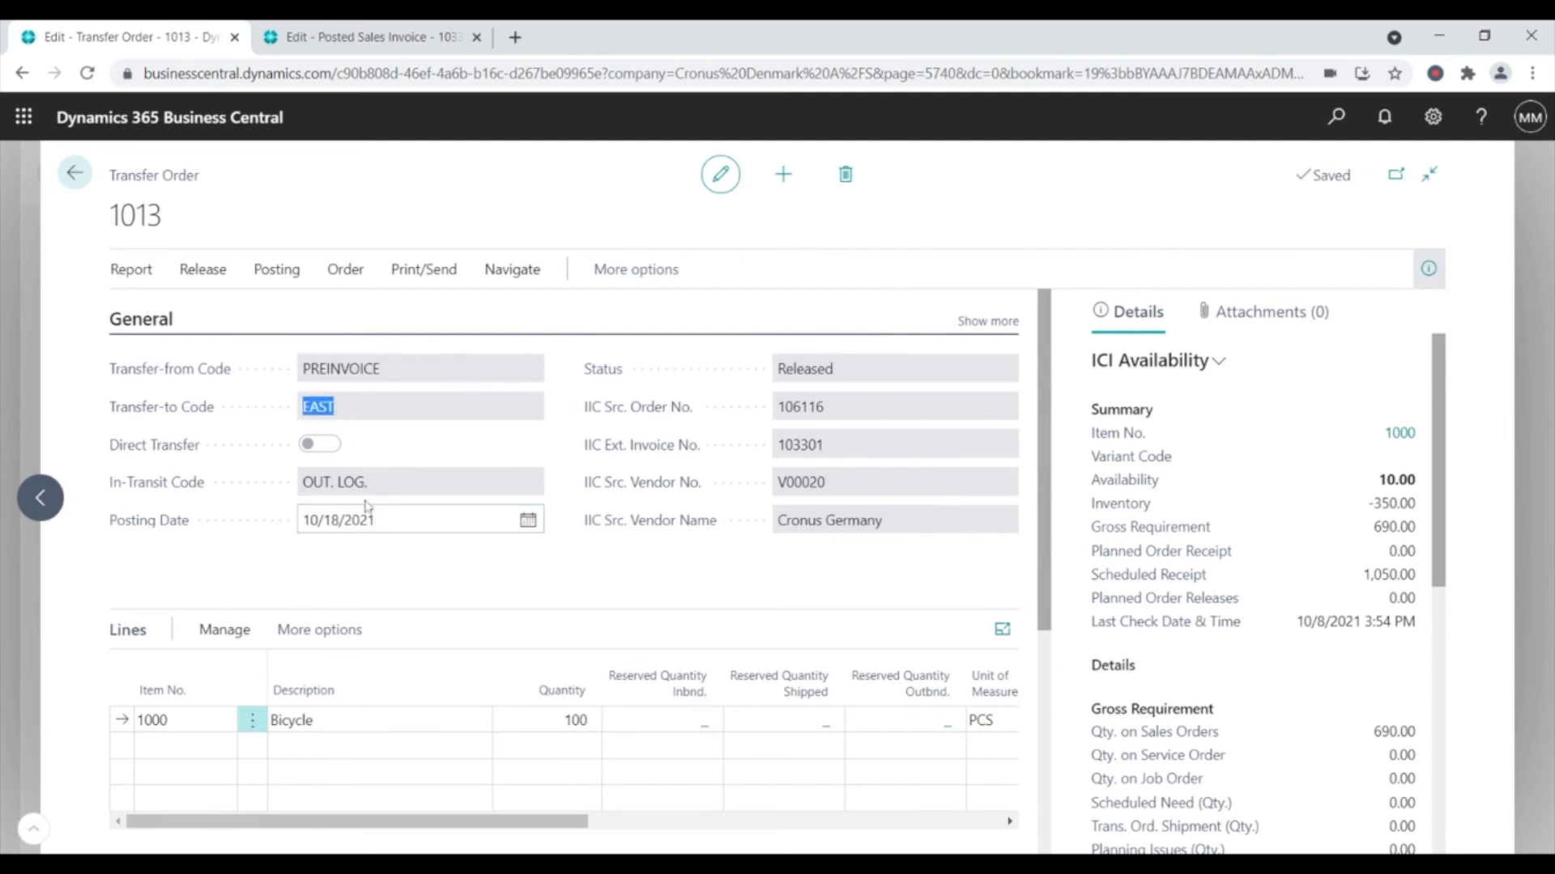
pyautogui.scroll(-2, 397, 647)
pyautogui.moveTo(409, 720); pyautogui.dragTo(586, 746)
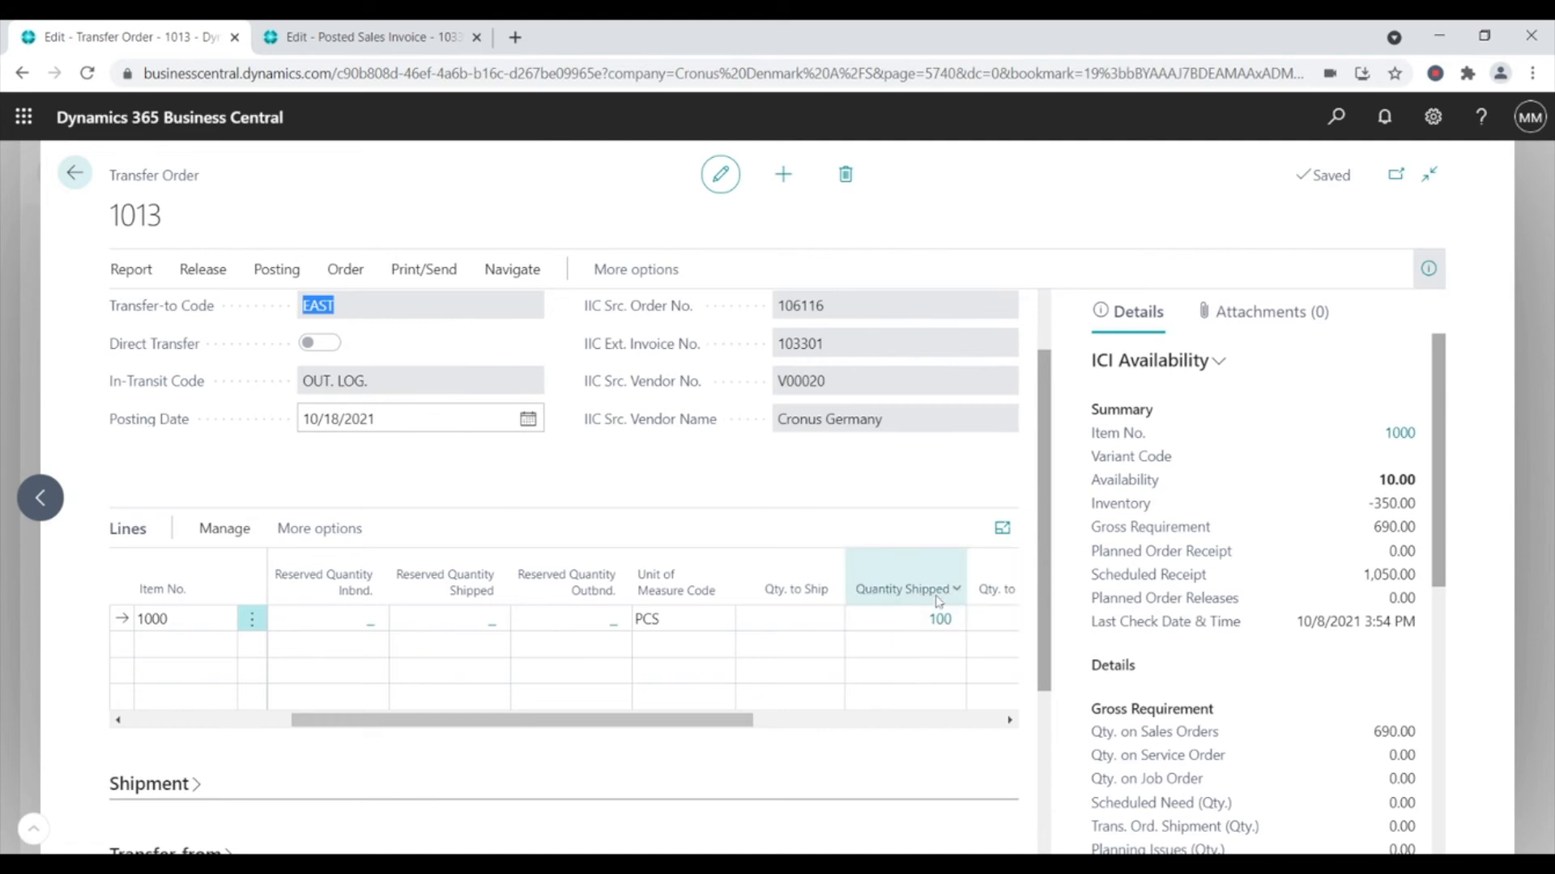
pyautogui.scroll(2, 692, 522)
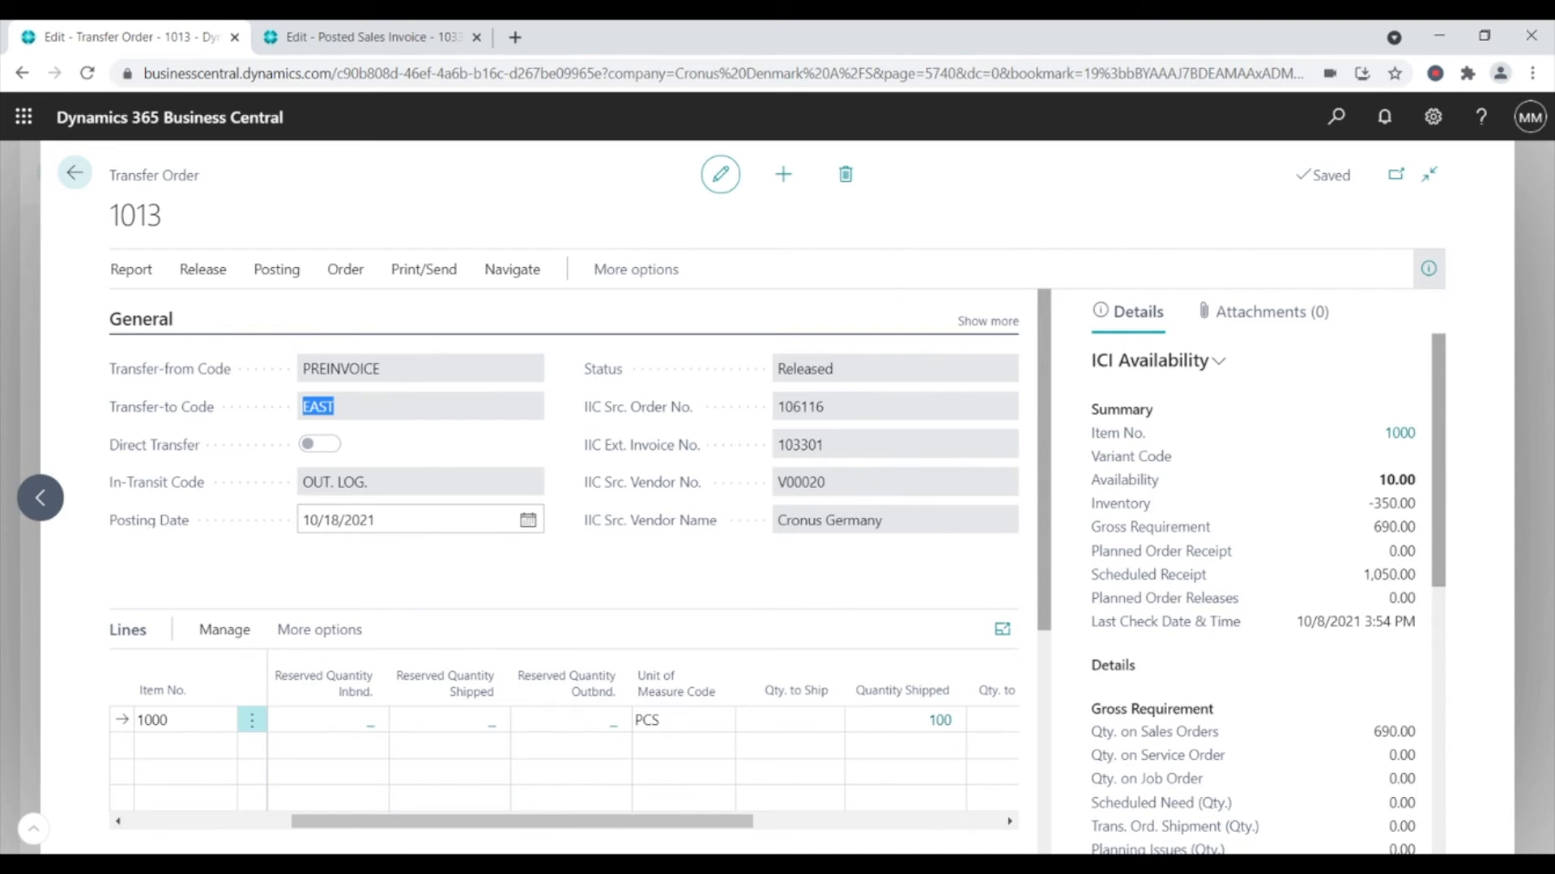
# - Open IIC Setup, review the Pre-Invoice settings, and return to the transfer order
pyautogui.click(1332, 120)
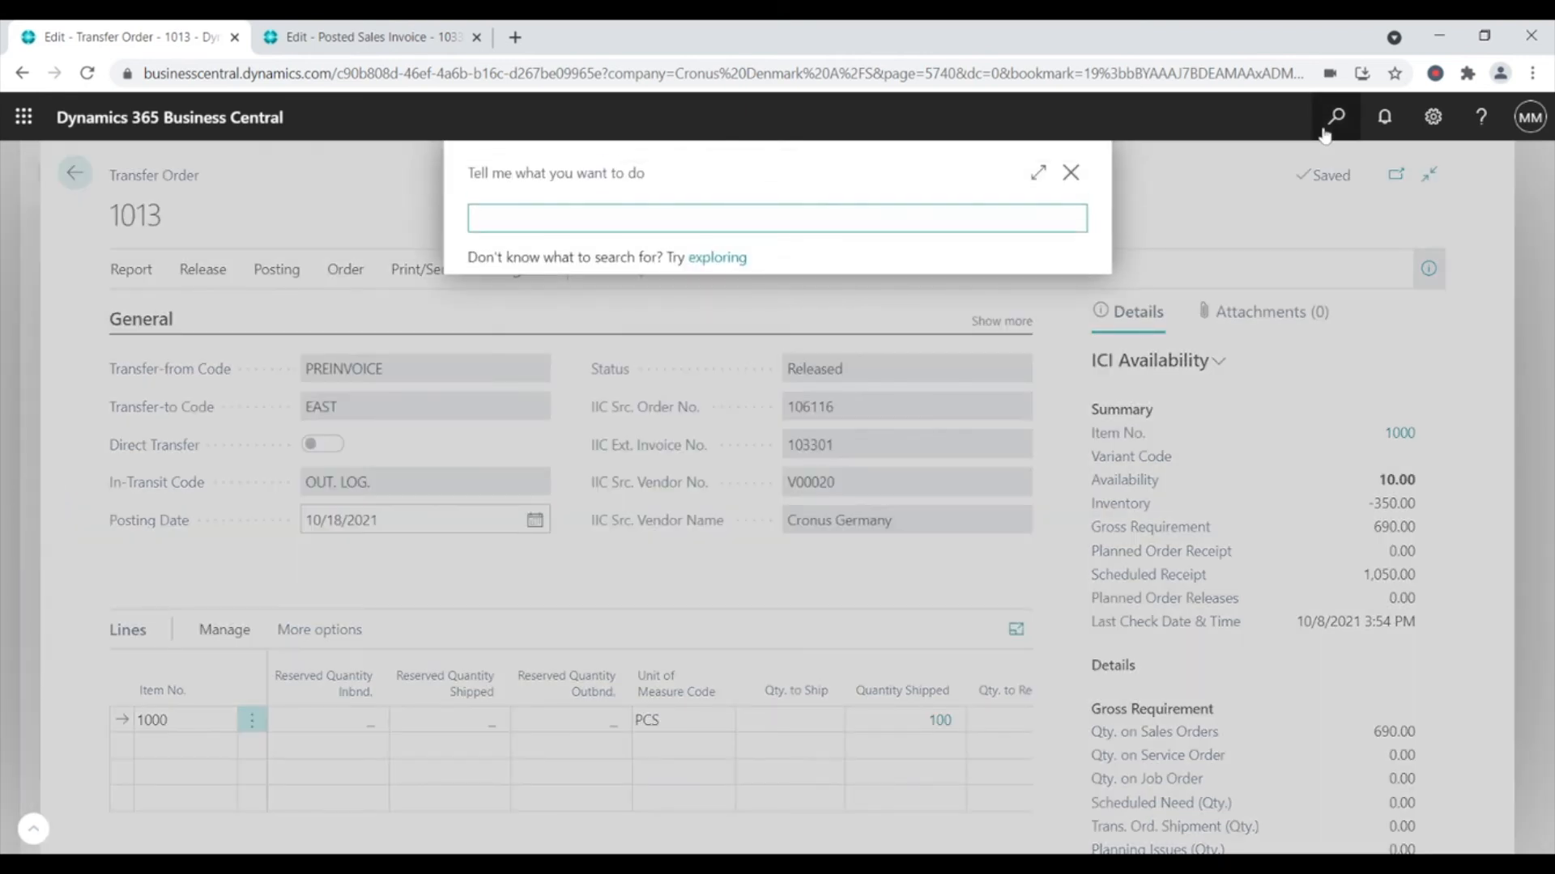
pyautogui.write('iic set')
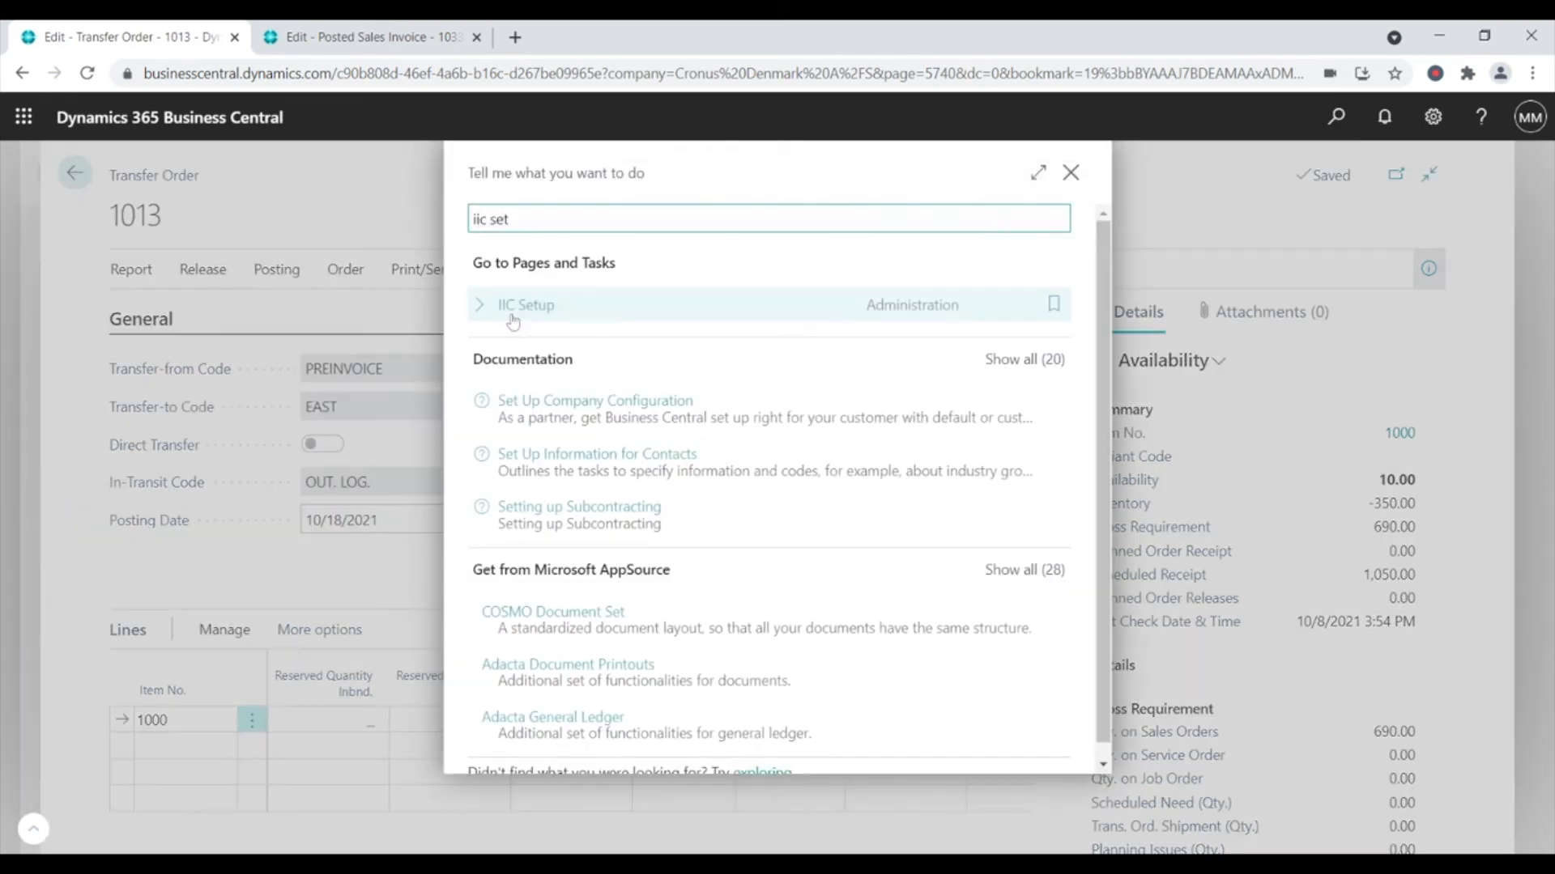
pyautogui.click(523, 308)
pyautogui.scroll(-5, 566, 590)
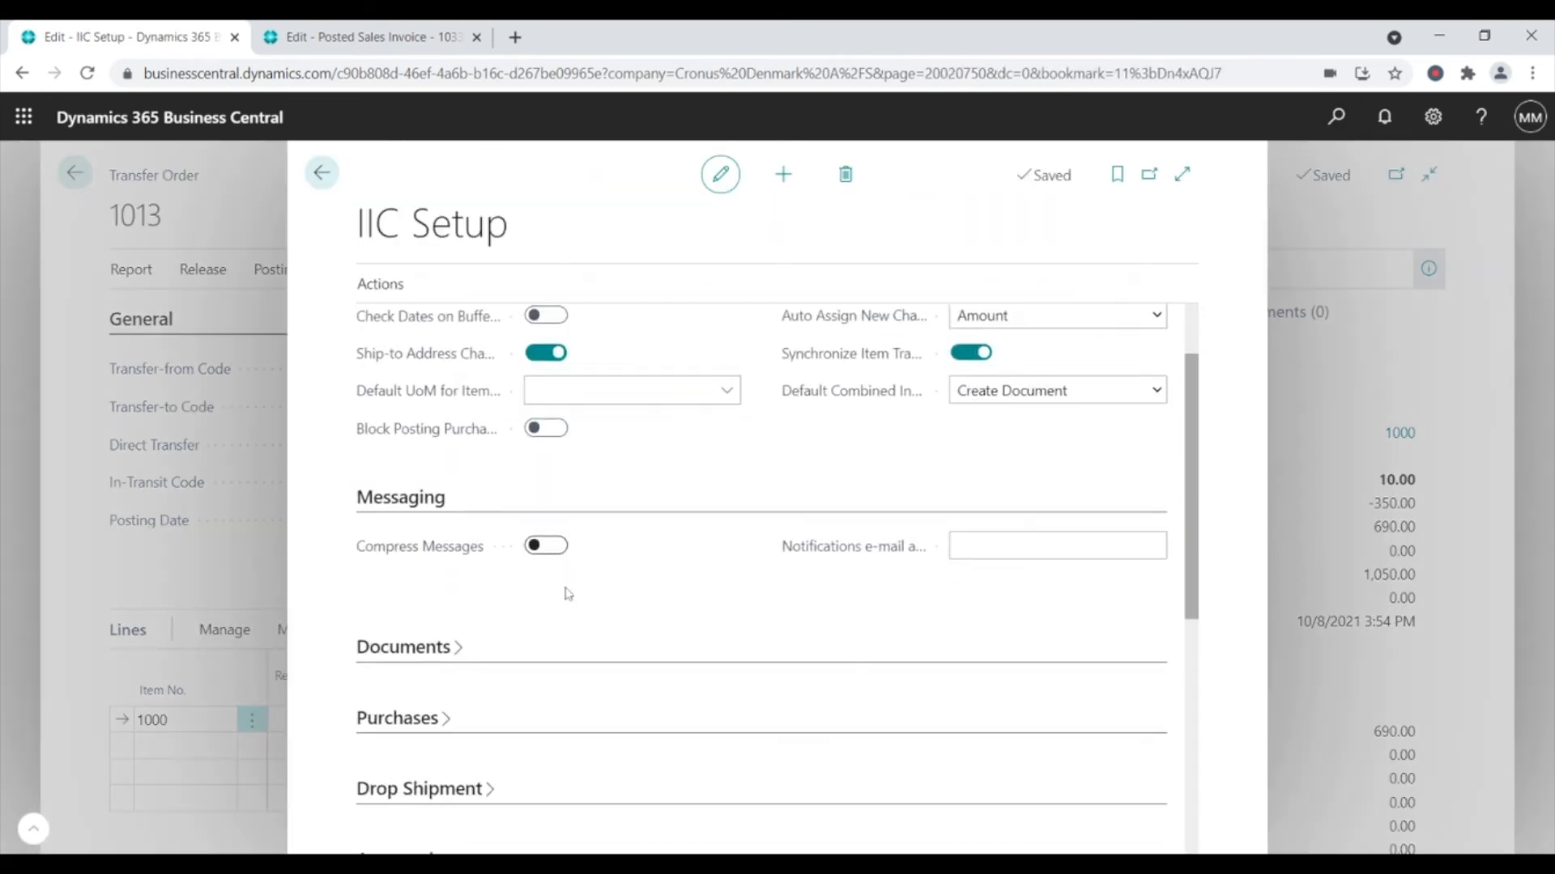
pyautogui.scroll(-1, 523, 619)
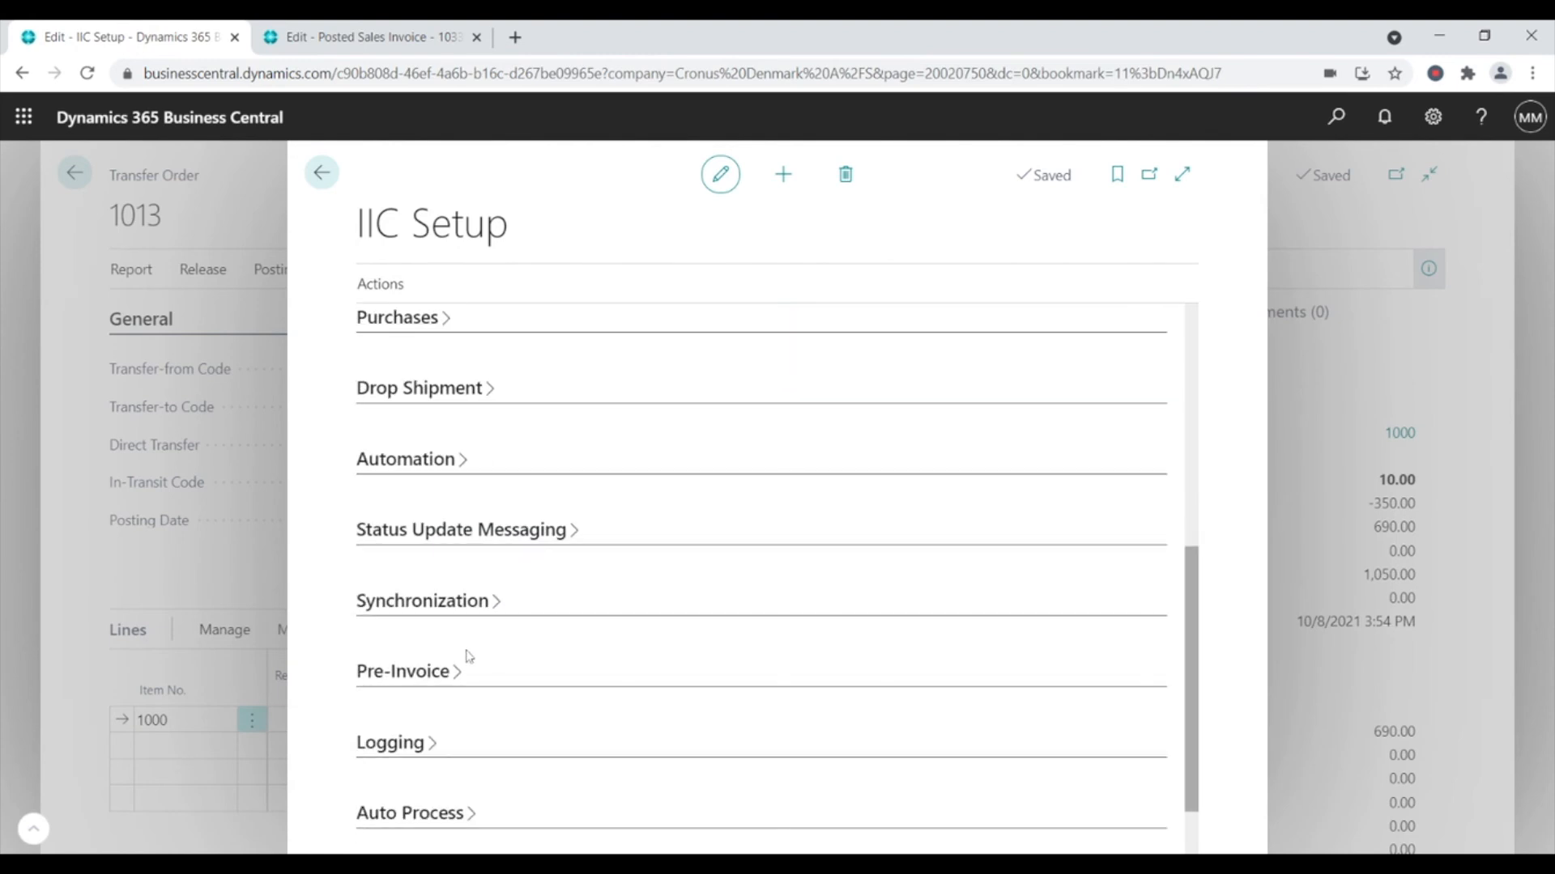
pyautogui.click(400, 681)
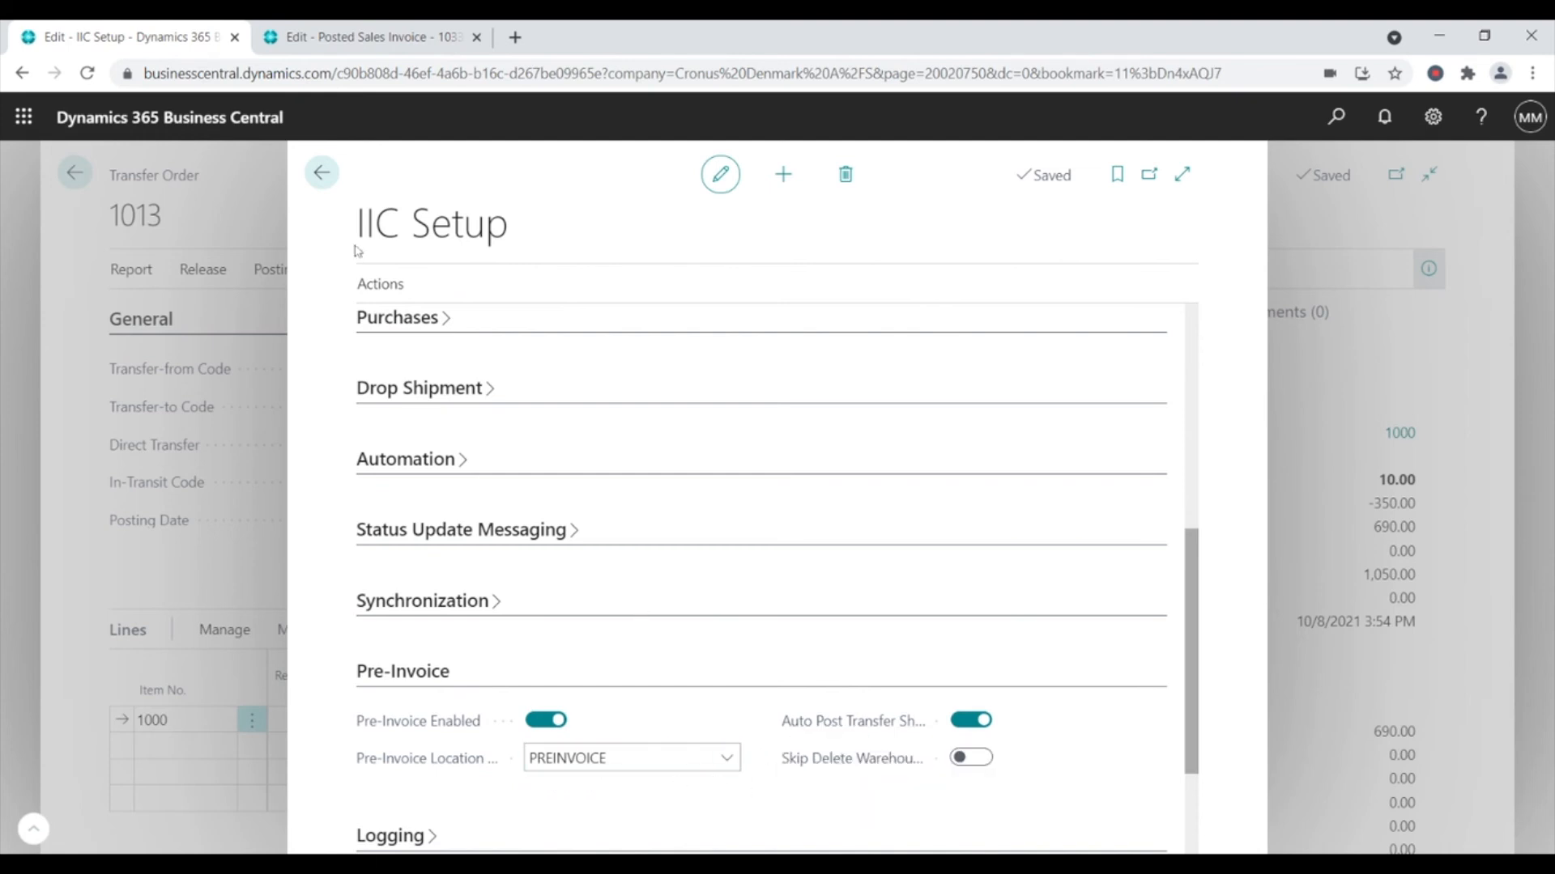
pyautogui.click(322, 173)
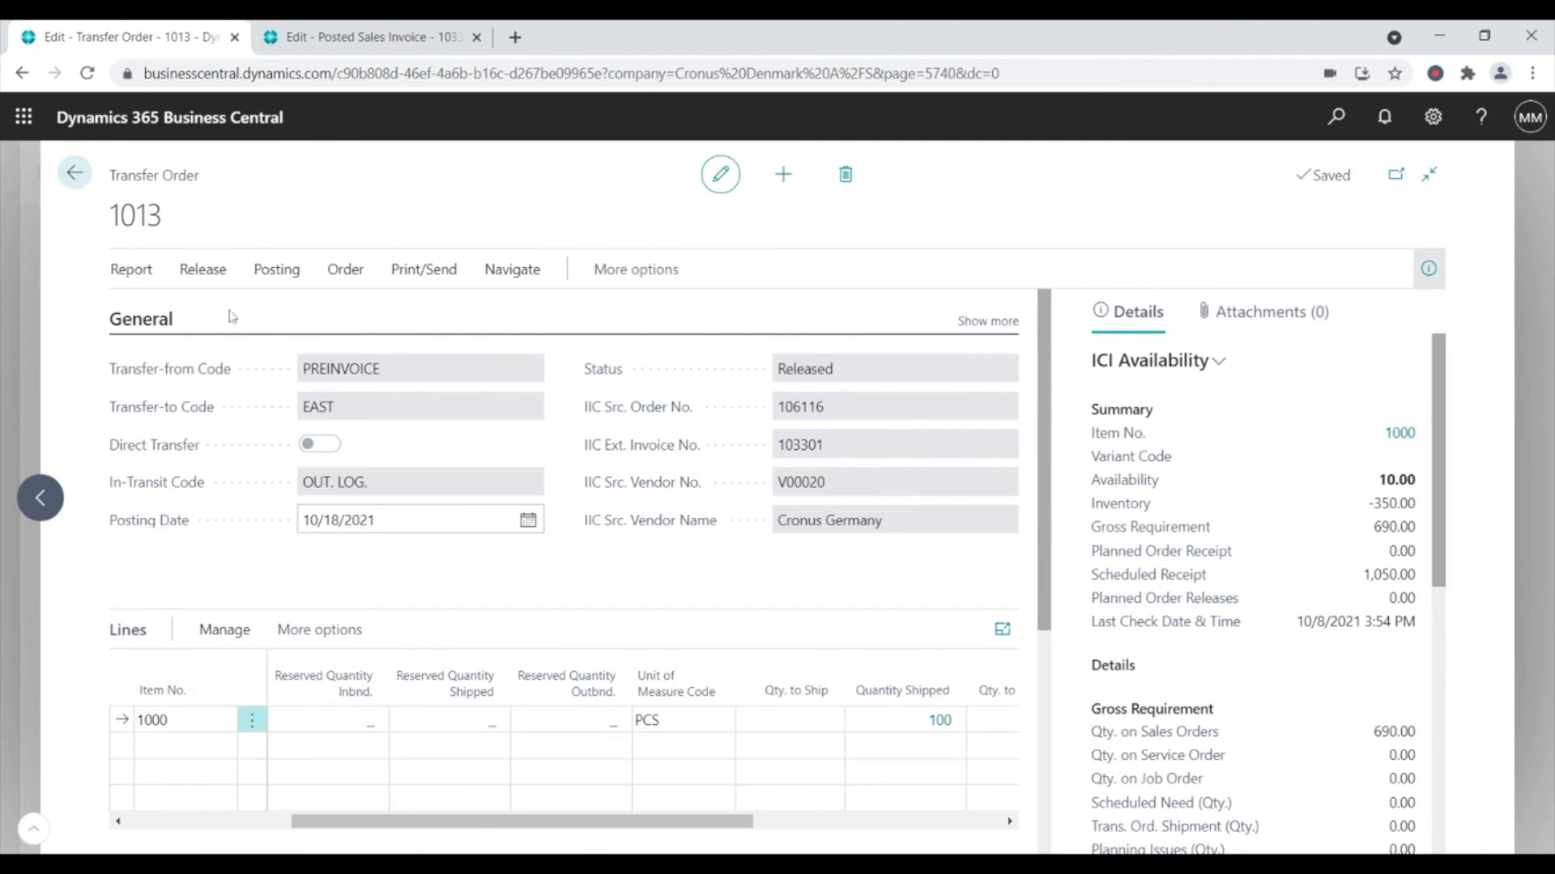
# - Try to post the transfer order with the Receive option
pyautogui.click(275, 275)
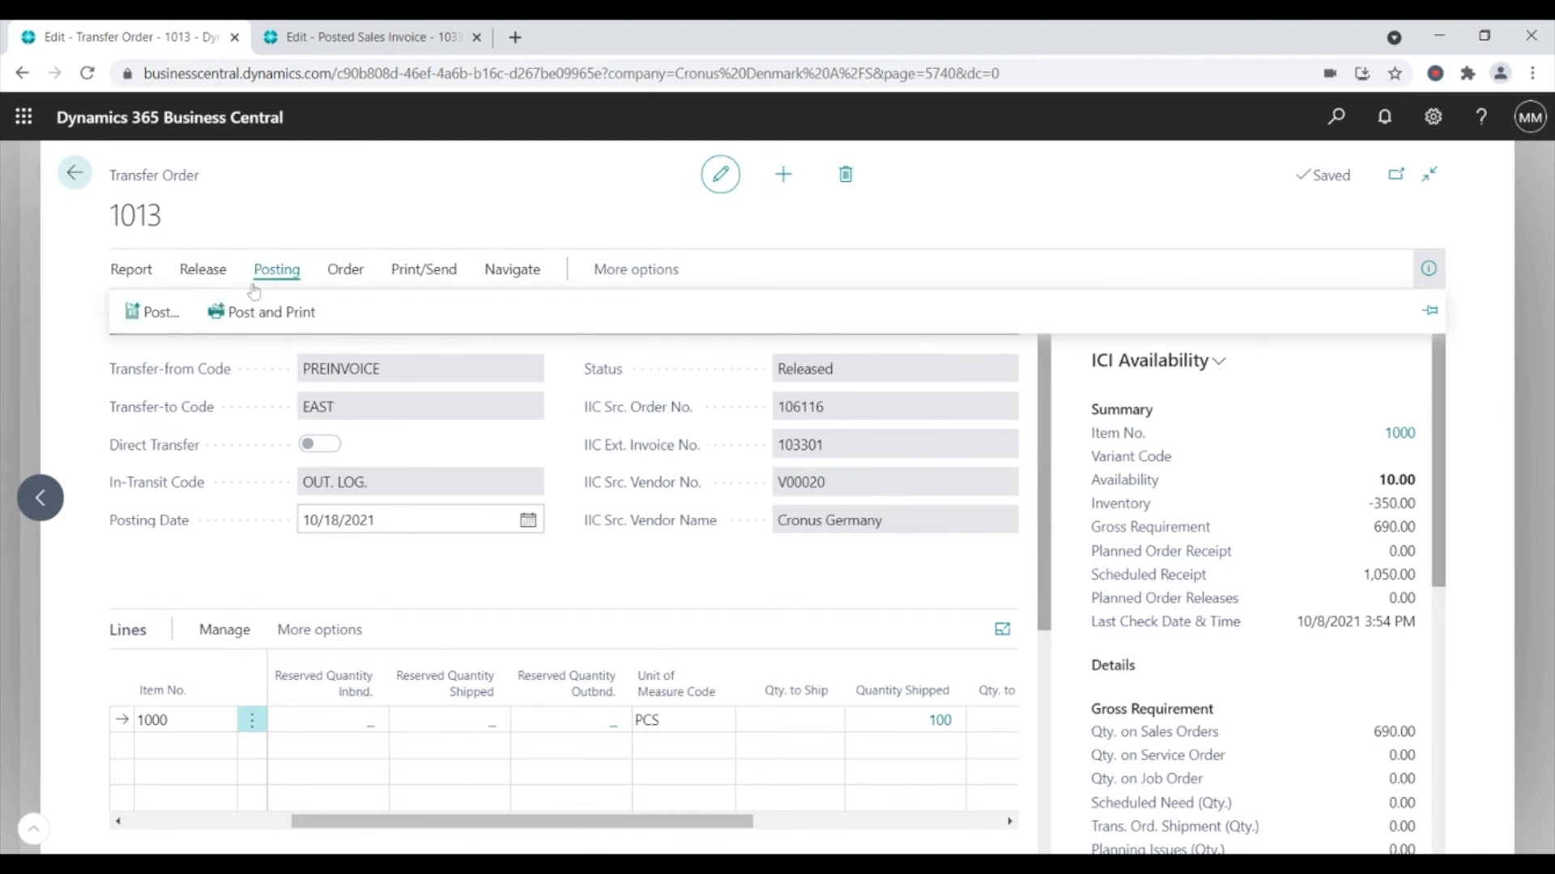
pyautogui.click(154, 312)
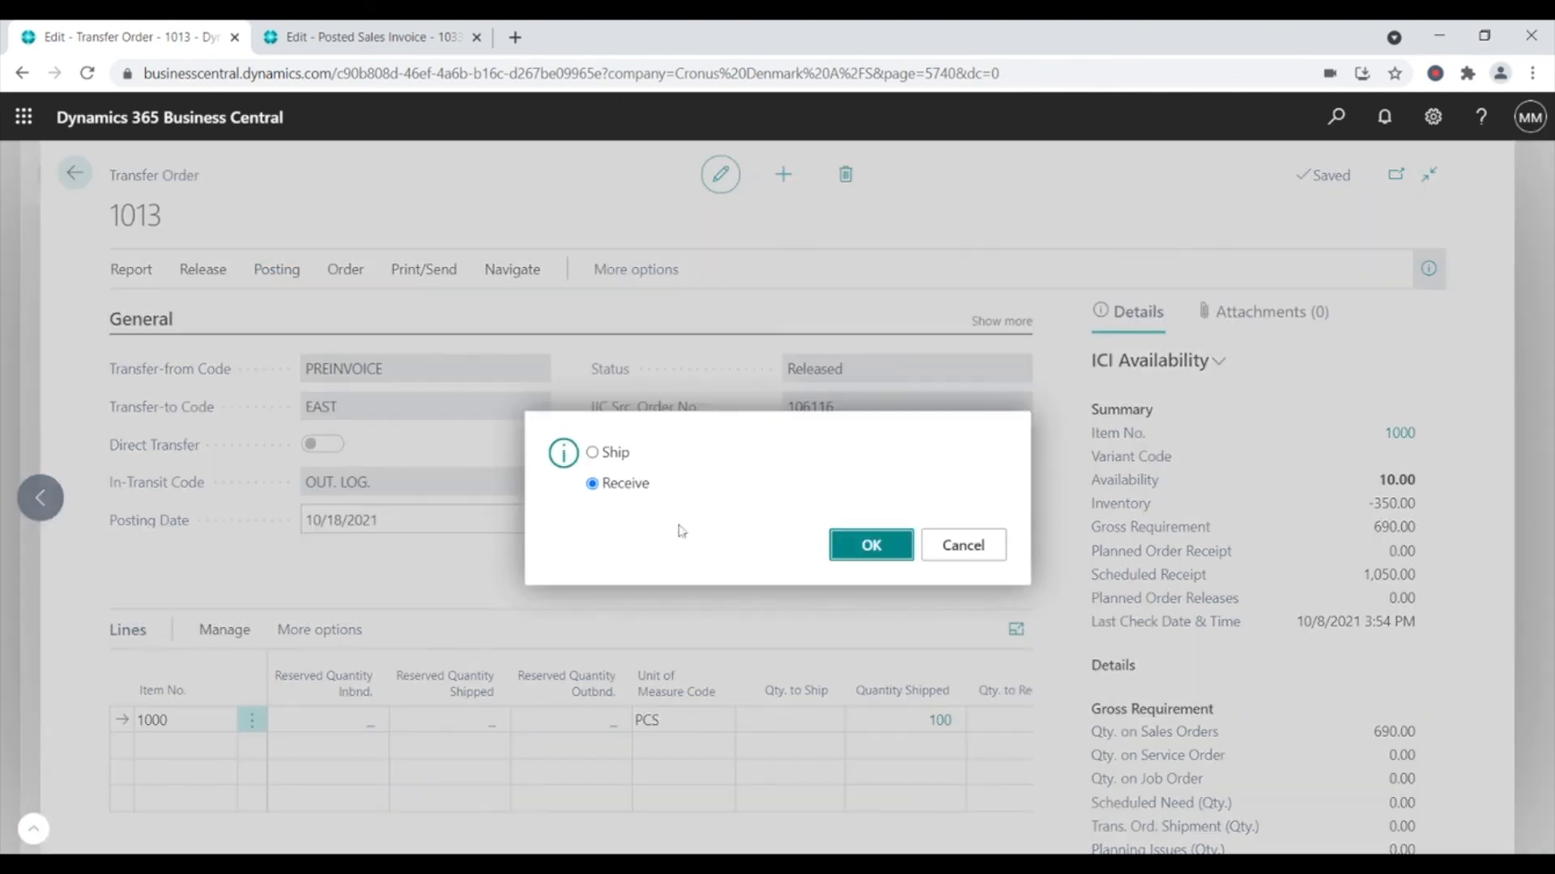
pyautogui.click(859, 548)
pyautogui.click(953, 559)
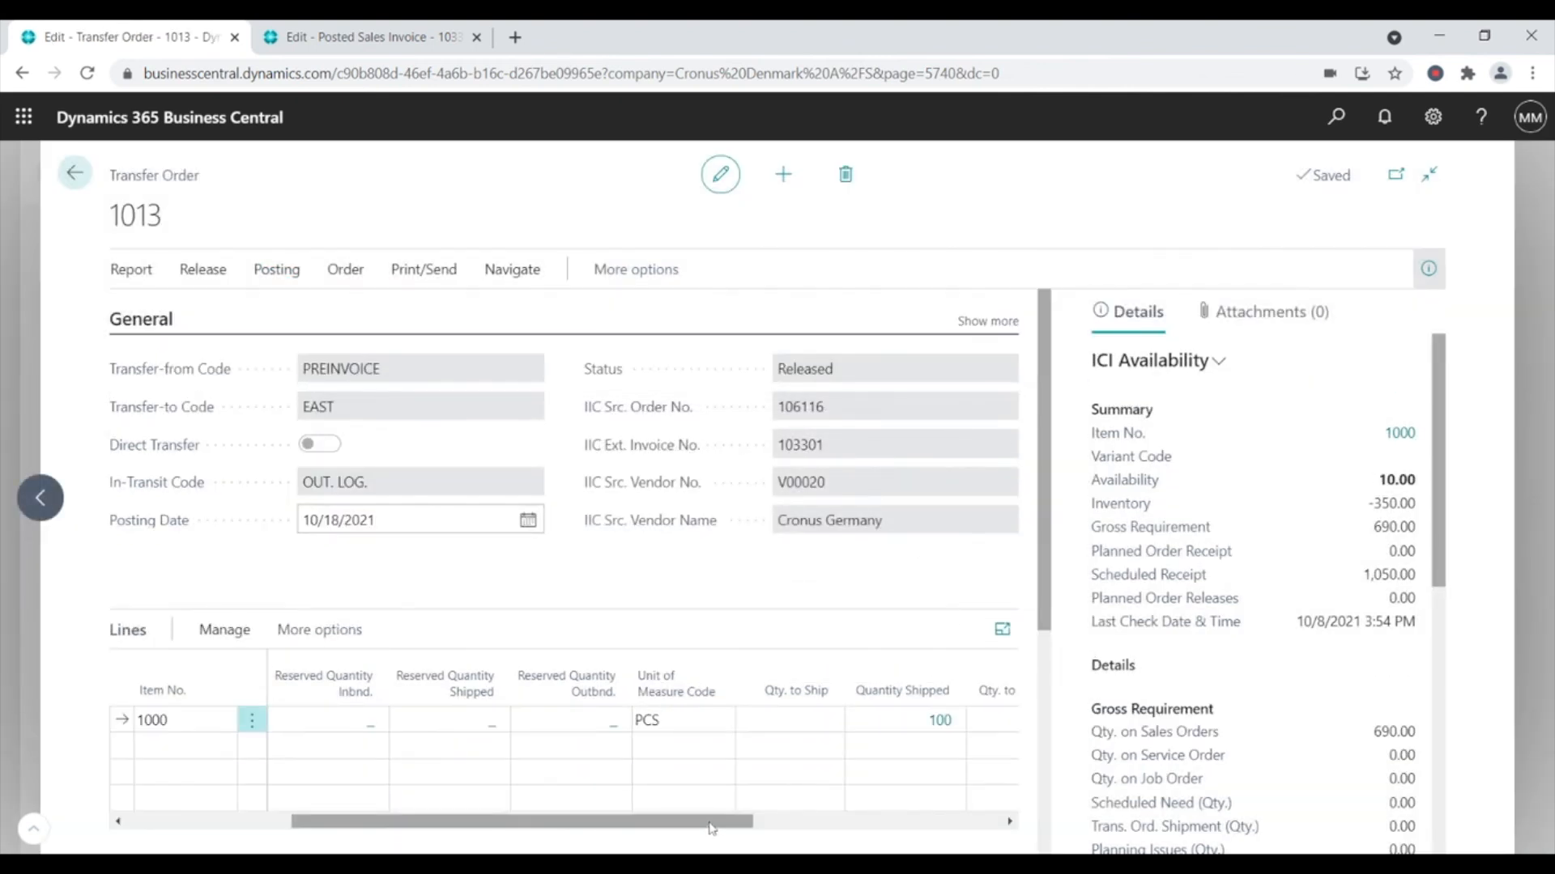
# - Enter 100 as the Qty. to Receive on the transfer order line and clear the value again
pyautogui.click(778, 720)
pyautogui.write('100')
pyautogui.press('Tab')
pyautogui.click(960, 545)
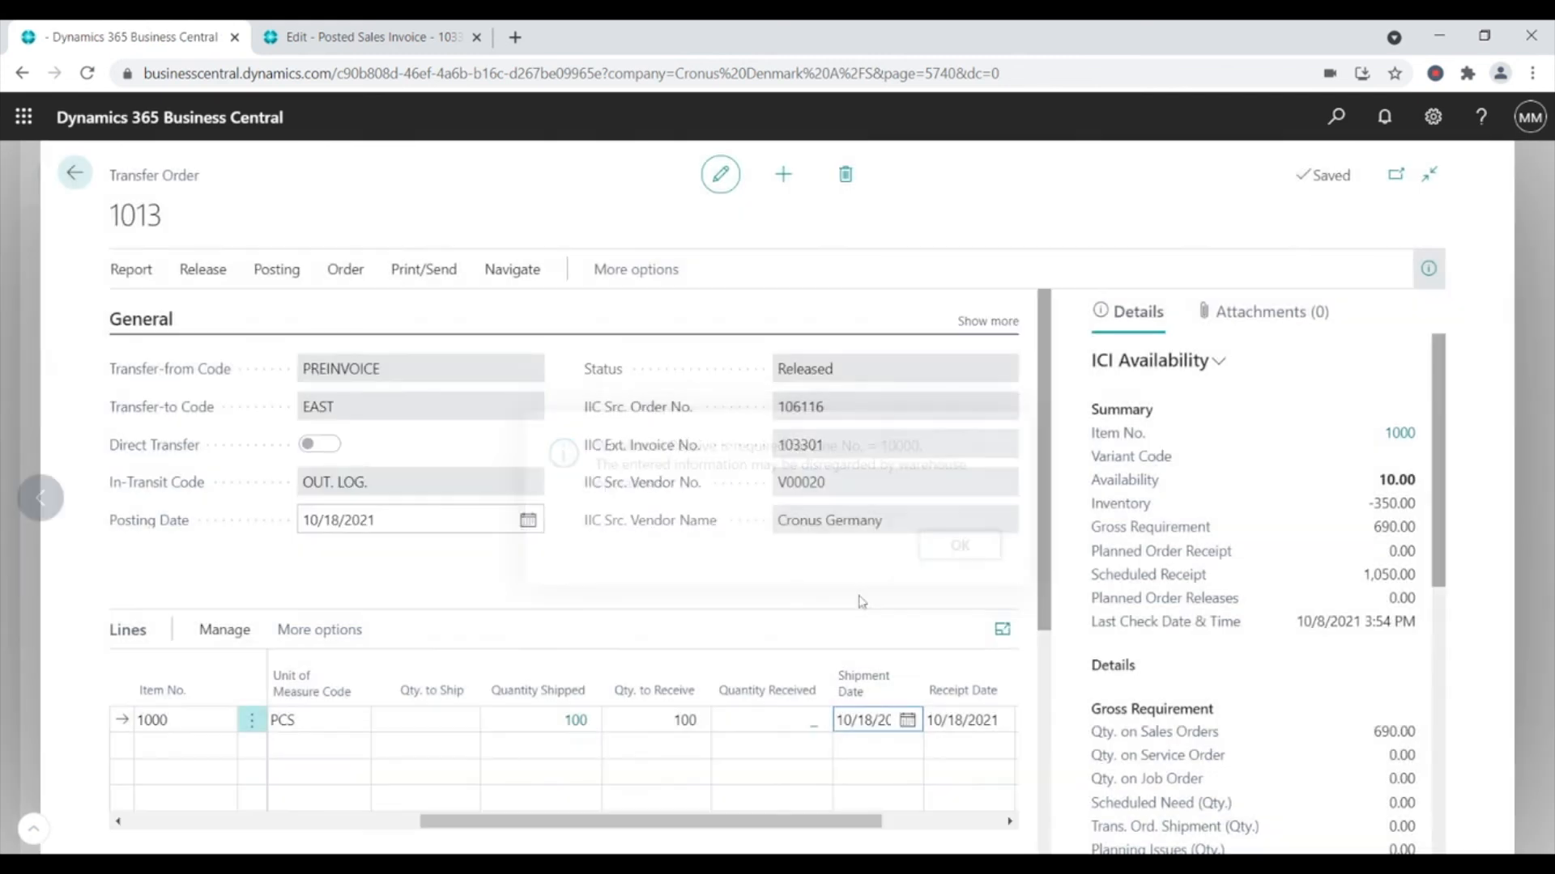
pyautogui.click(665, 720)
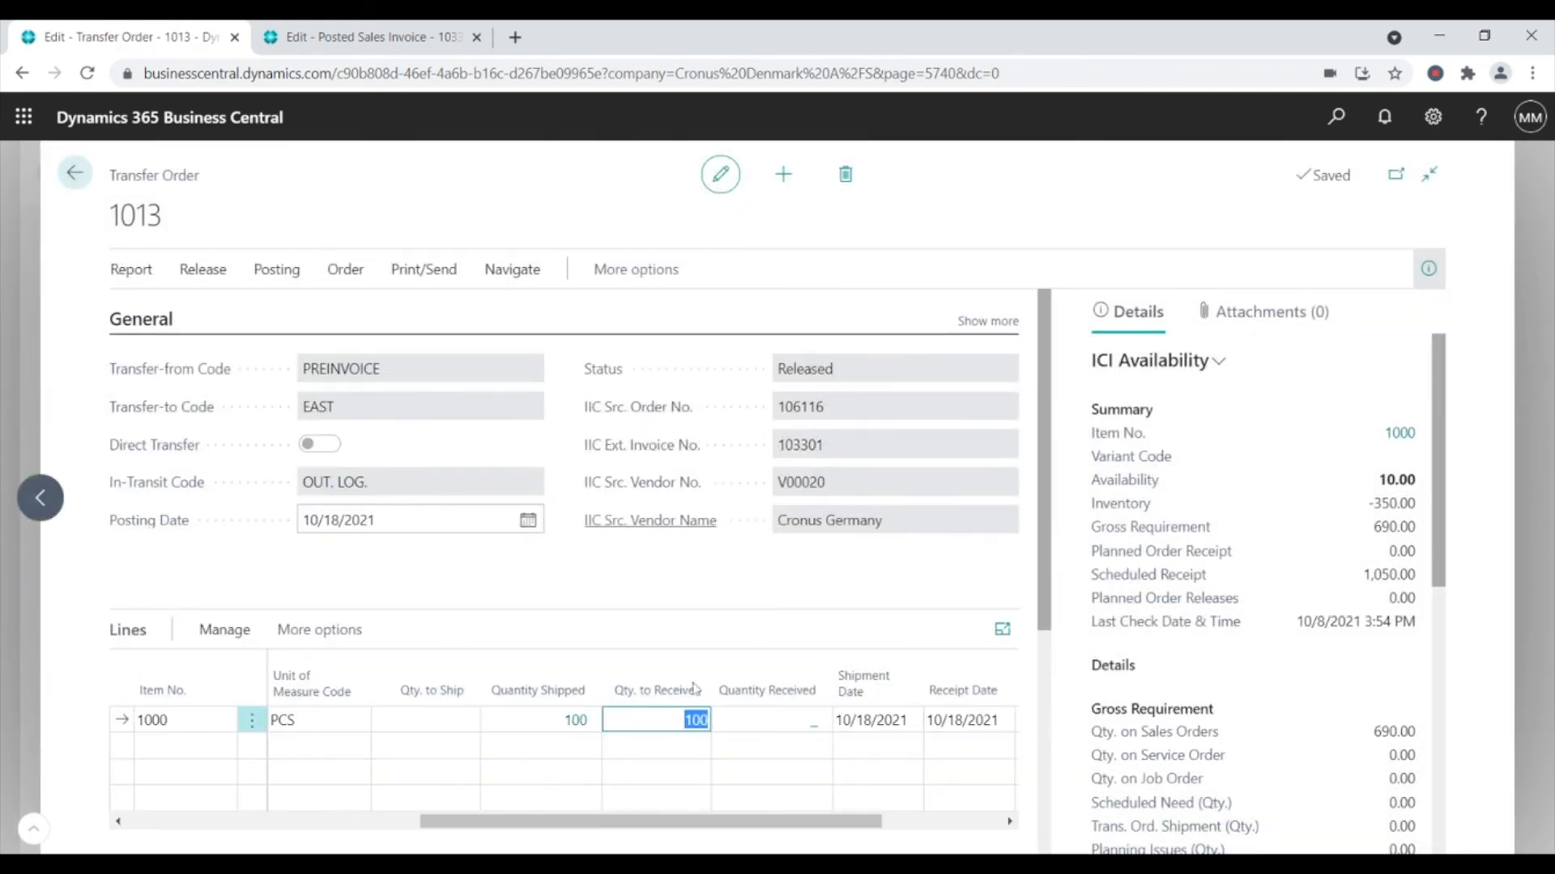
pyautogui.press('BackSpace')
pyautogui.press('Tab')
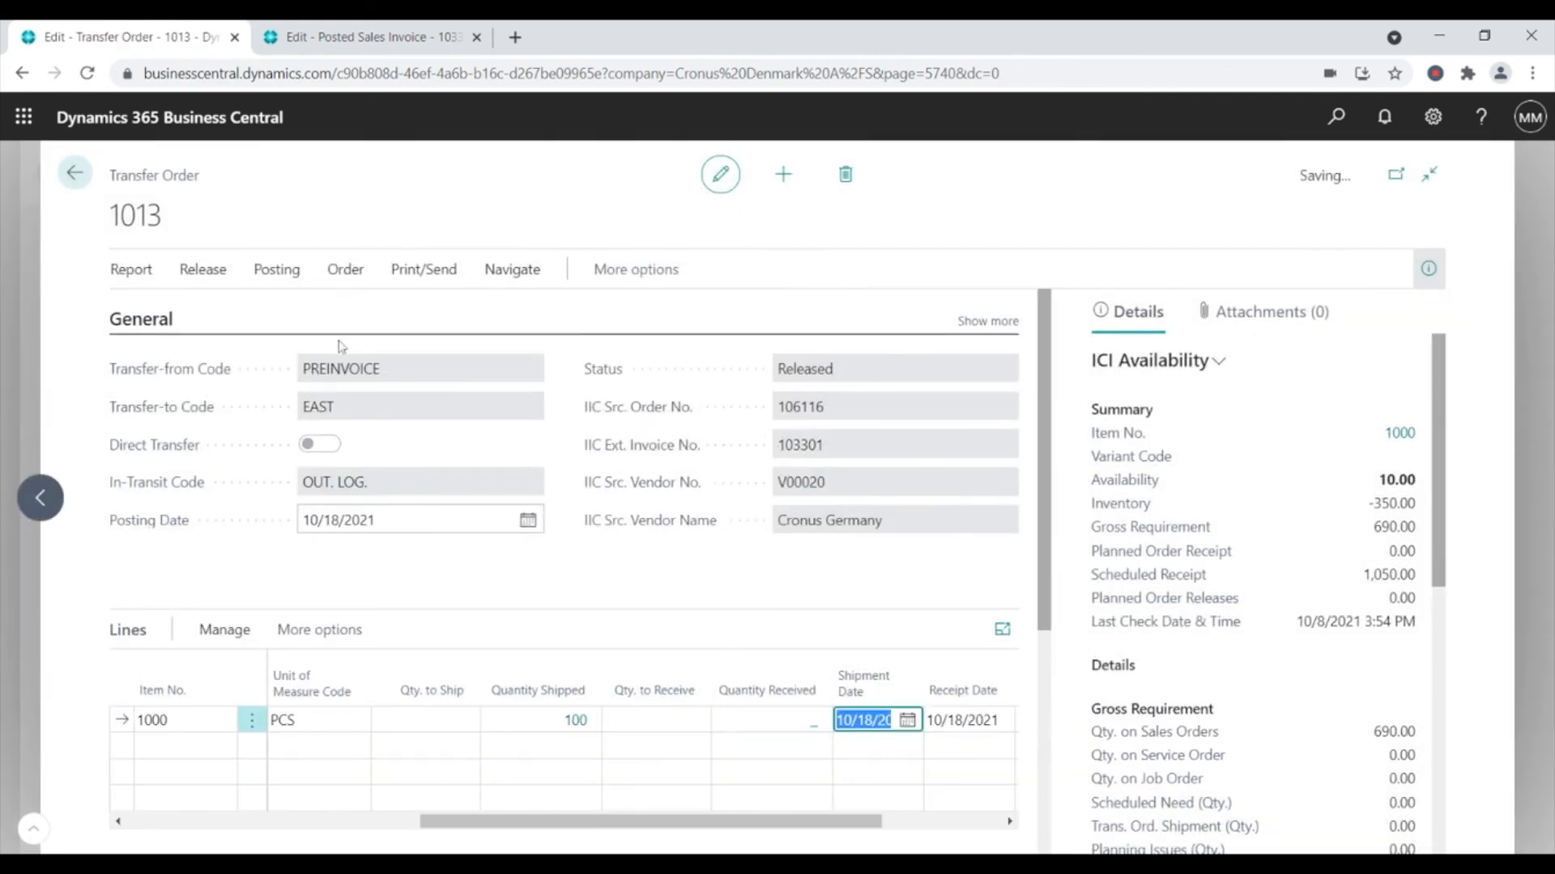
# - Create a warehouse receipt from the transfer order
pyautogui.click(524, 283)
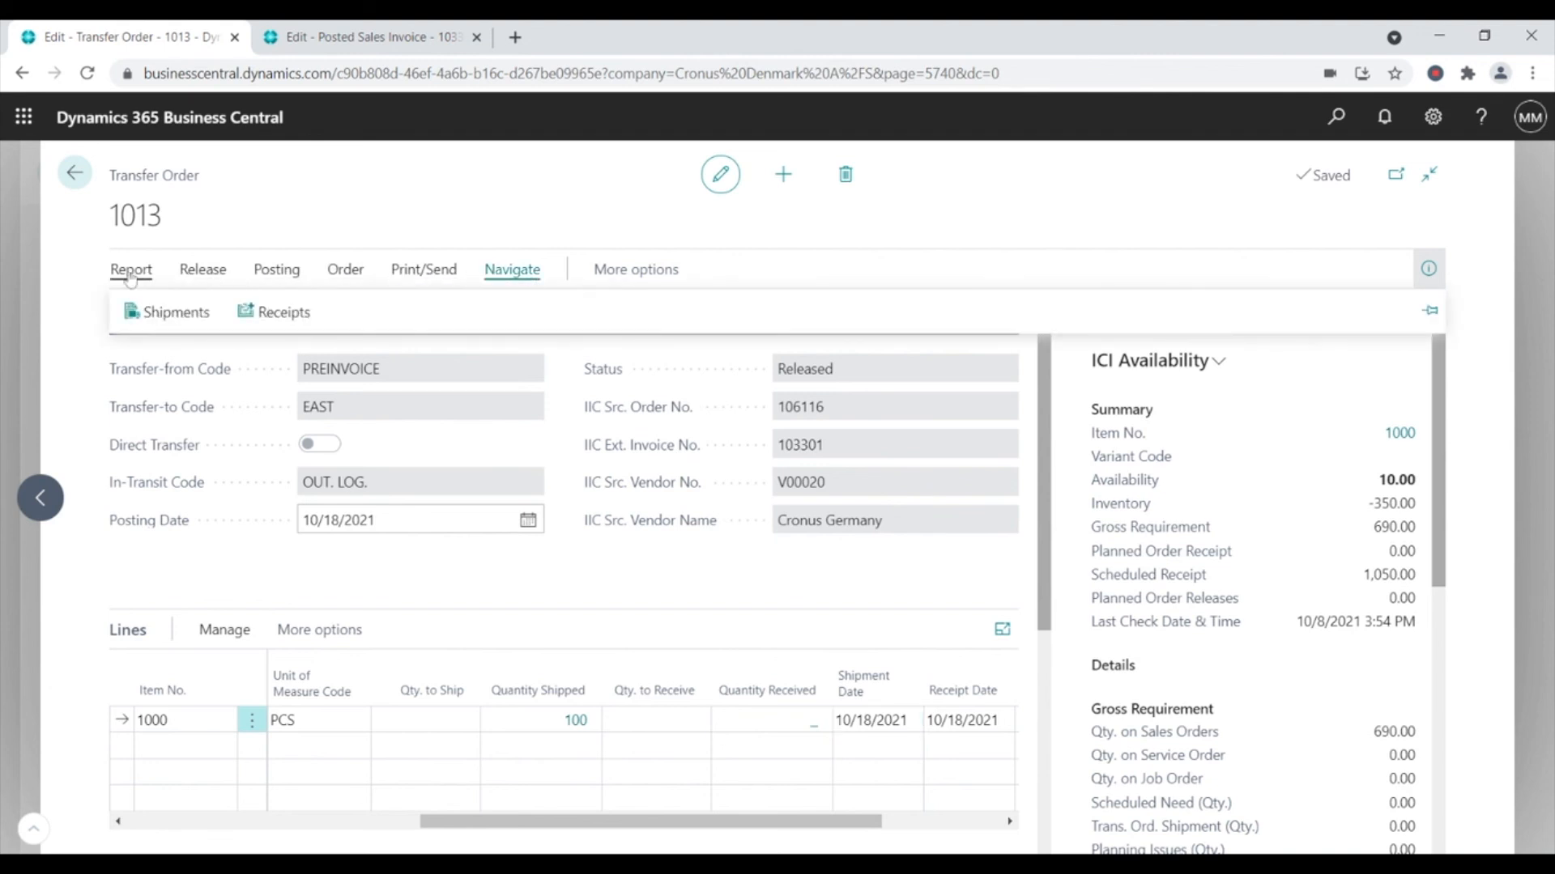
pyautogui.click(647, 270)
pyautogui.click(616, 272)
pyautogui.click(315, 321)
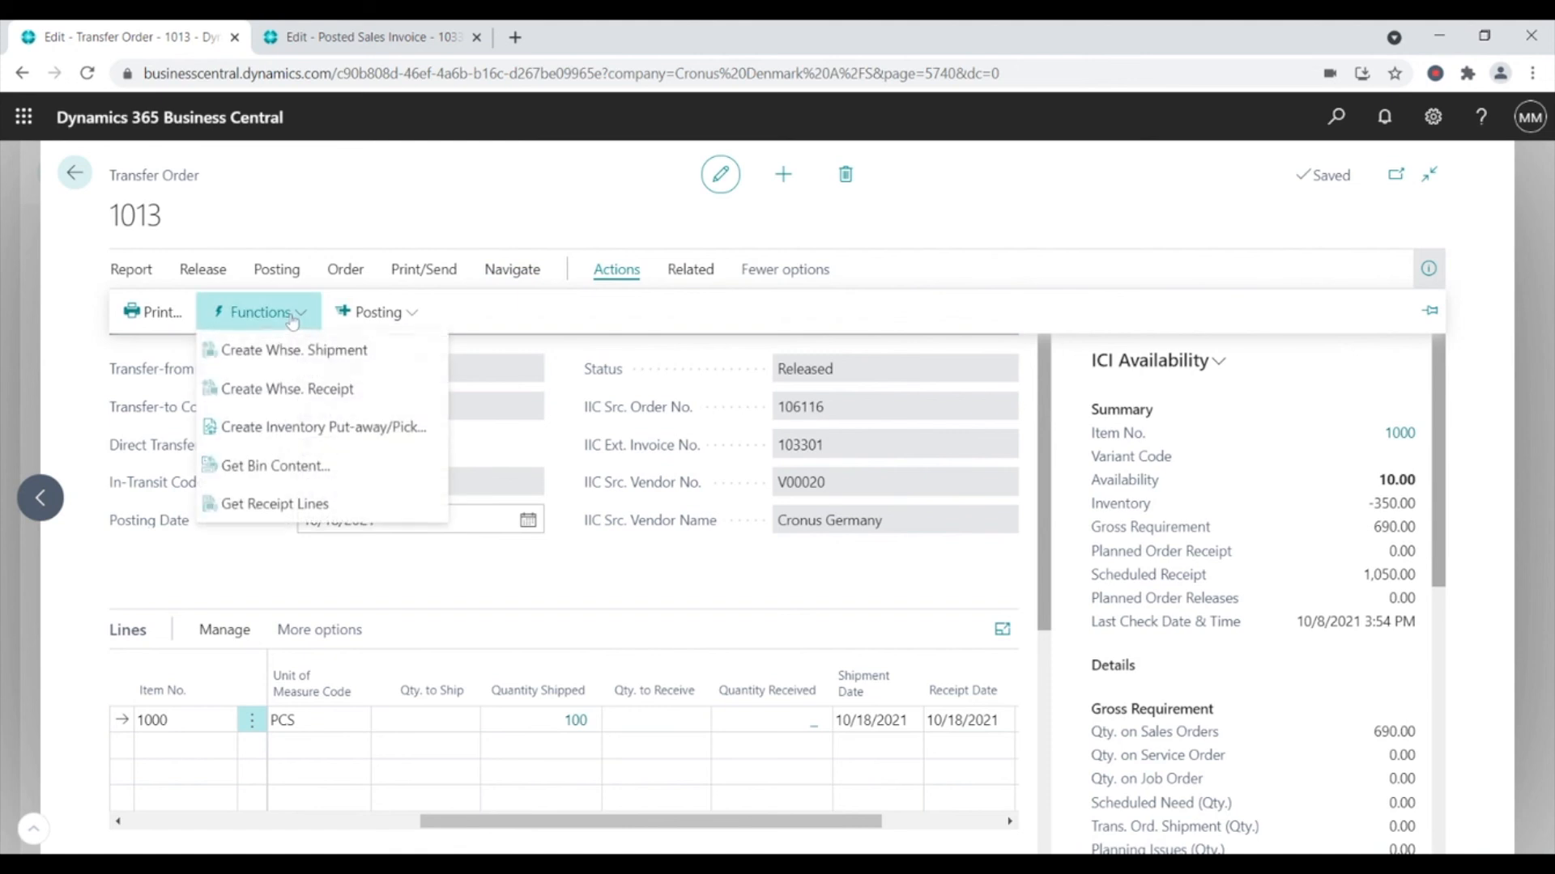
pyautogui.click(323, 391)
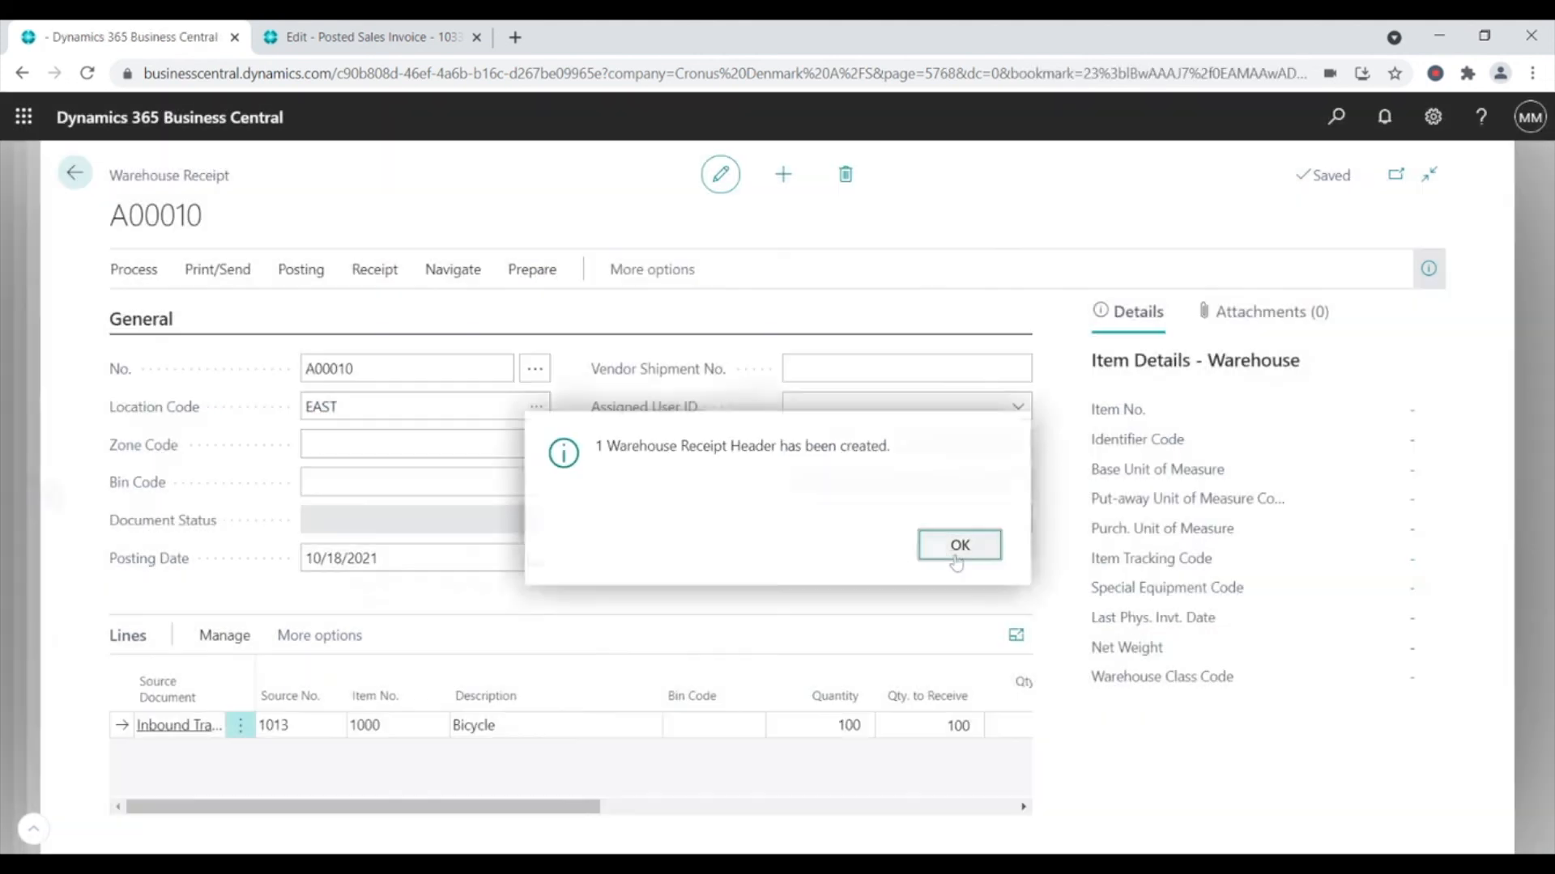
pyautogui.click(958, 545)
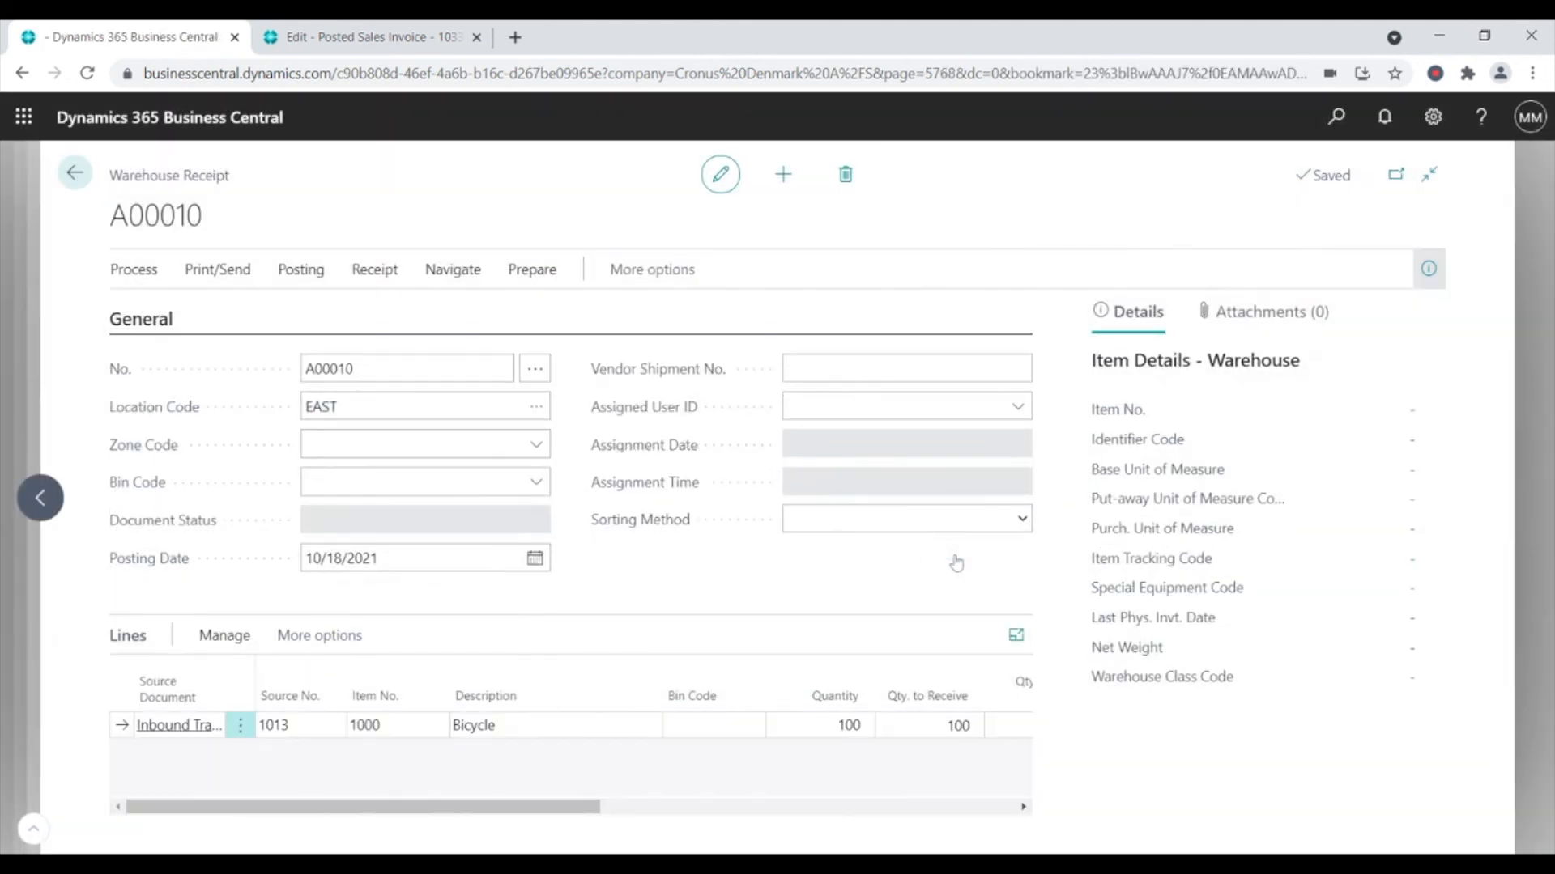
# - Post the warehouse receipt for the inbound transfer of 100 bicycles and acknowledge the posting results
pyautogui.click(298, 280)
pyautogui.click(192, 311)
pyautogui.click(867, 542)
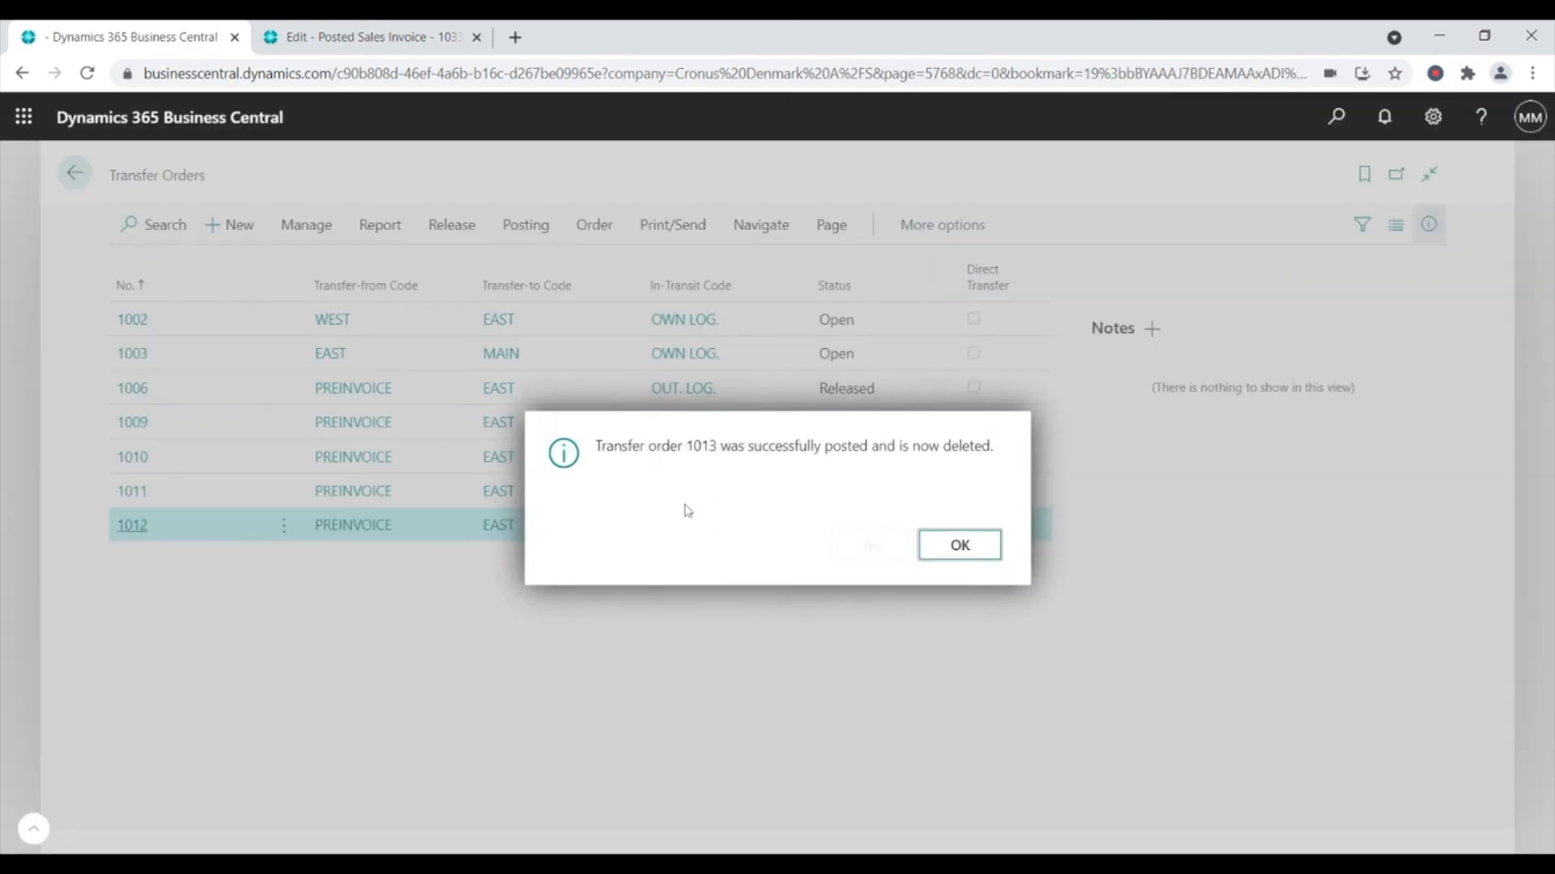
pyautogui.click(955, 560)
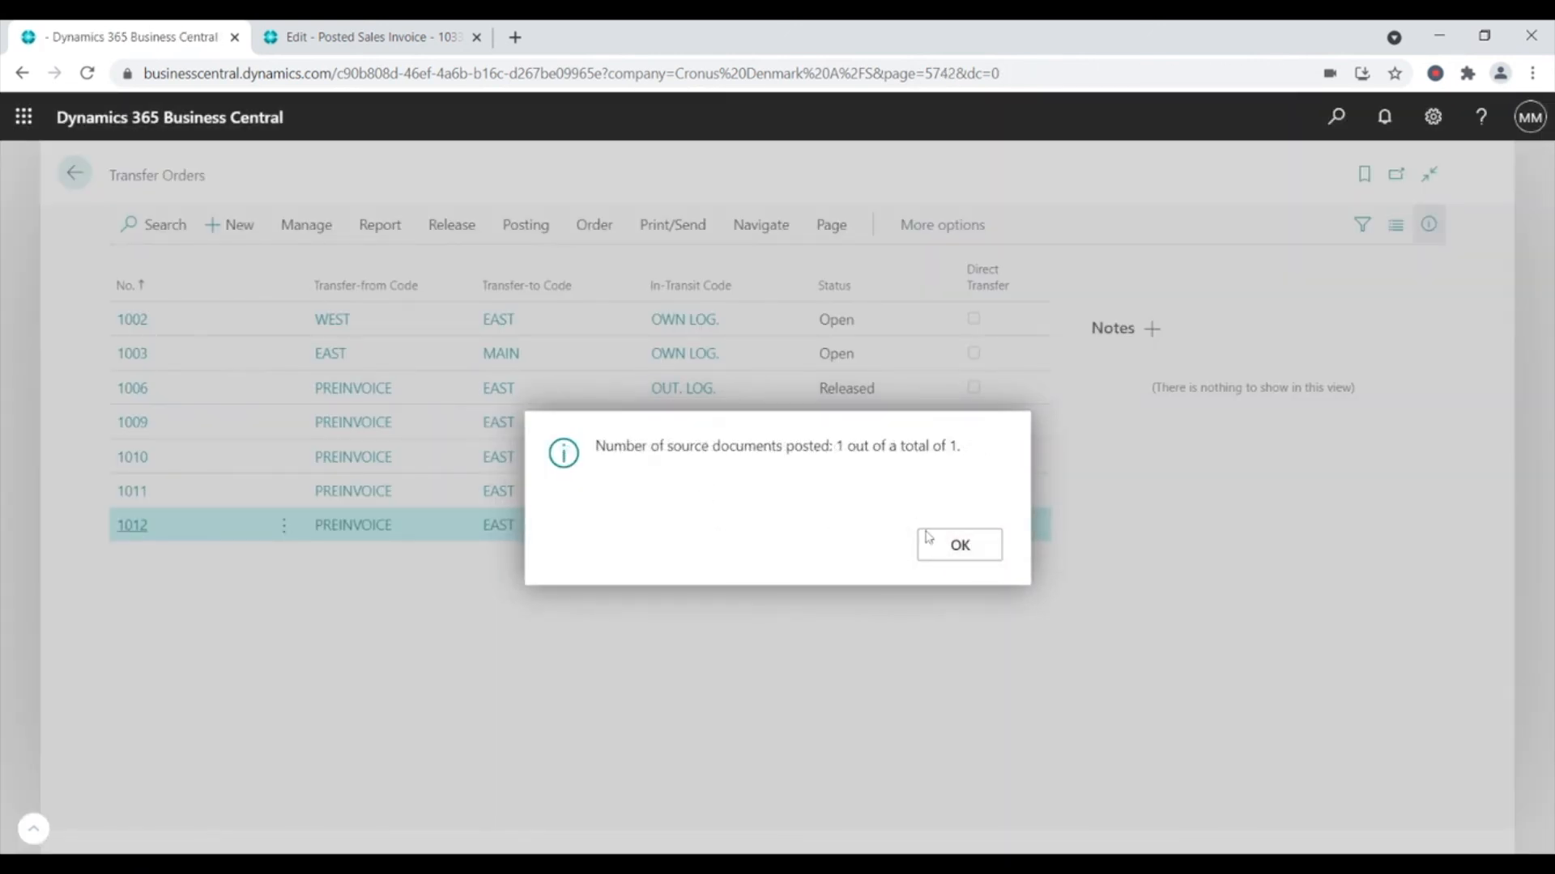
pyautogui.click(923, 544)
# - Open the Item Ledger Entries in wide view and examine the purchase receipt, transfer shipment and transfer receipt entries for item 1000
pyautogui.click(74, 172)
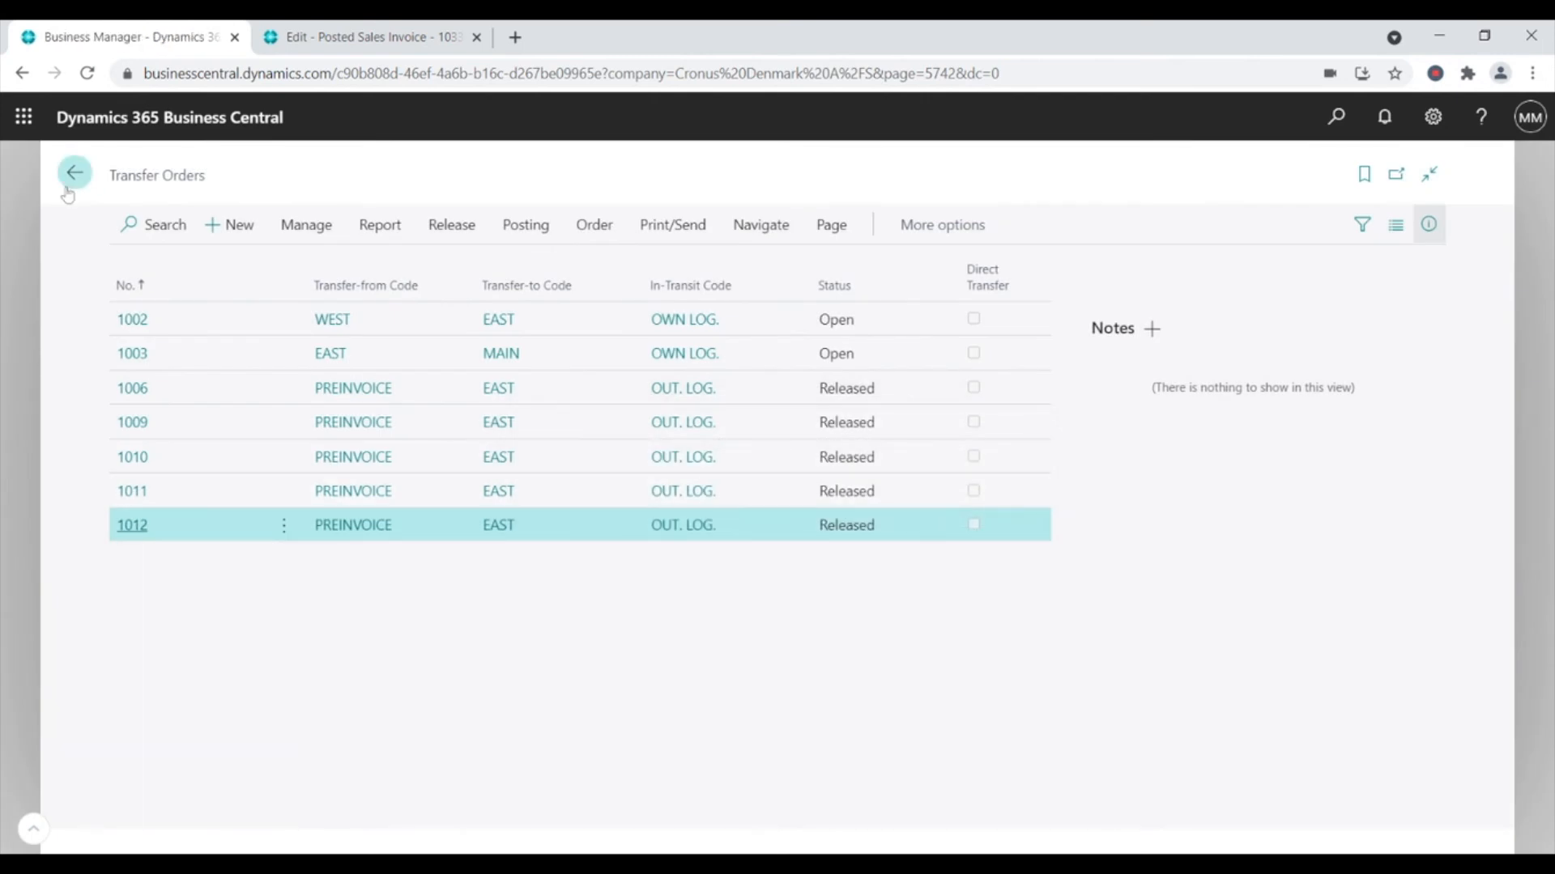
pyautogui.click(1318, 115)
pyautogui.write('item ledge')
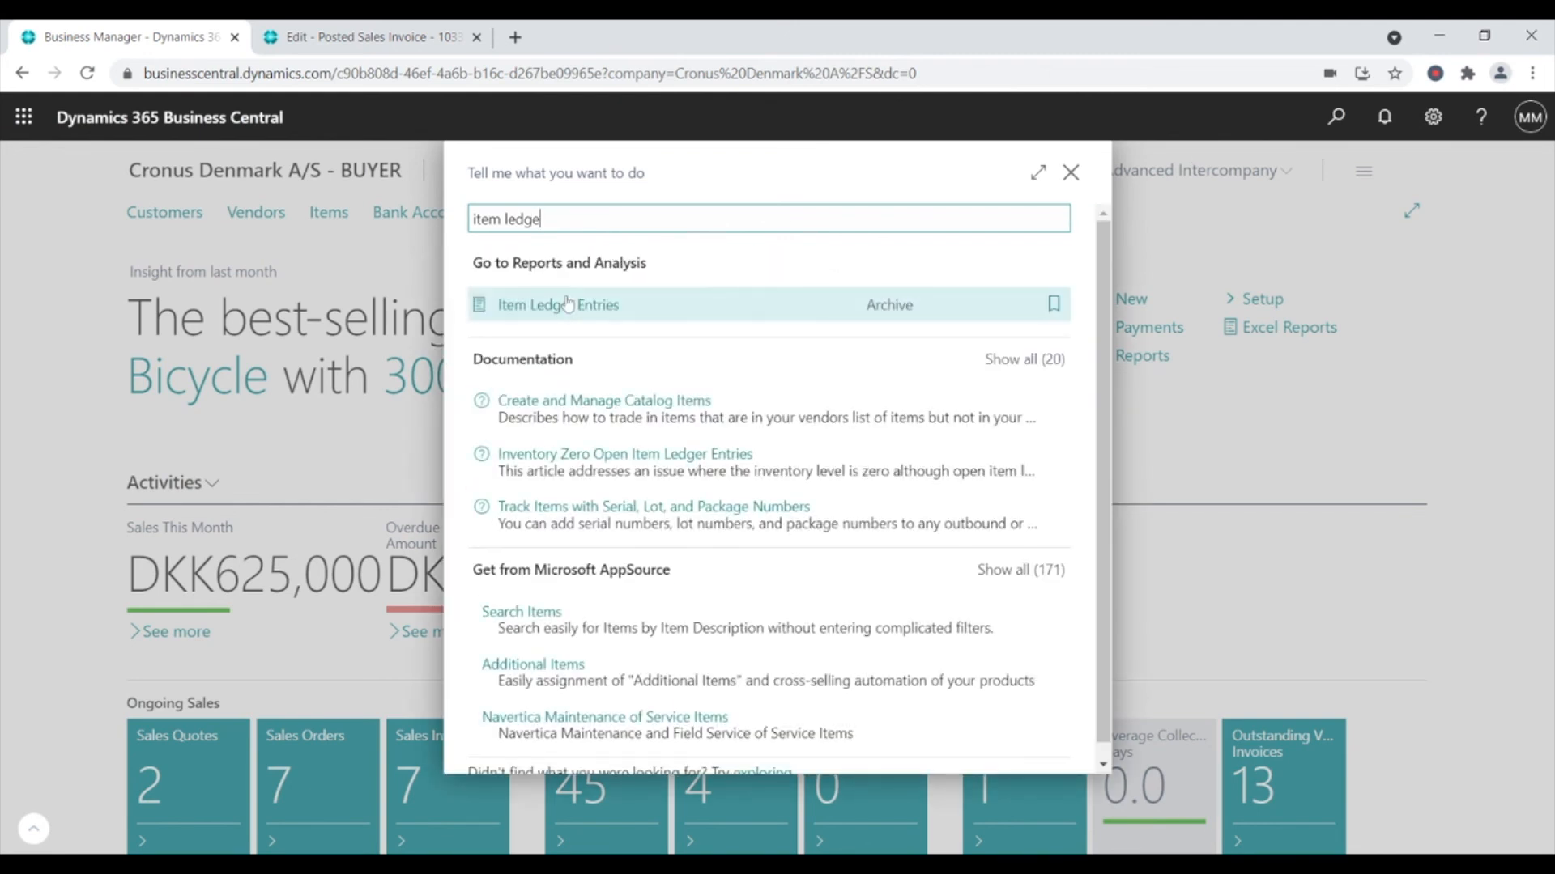
pyautogui.click(567, 305)
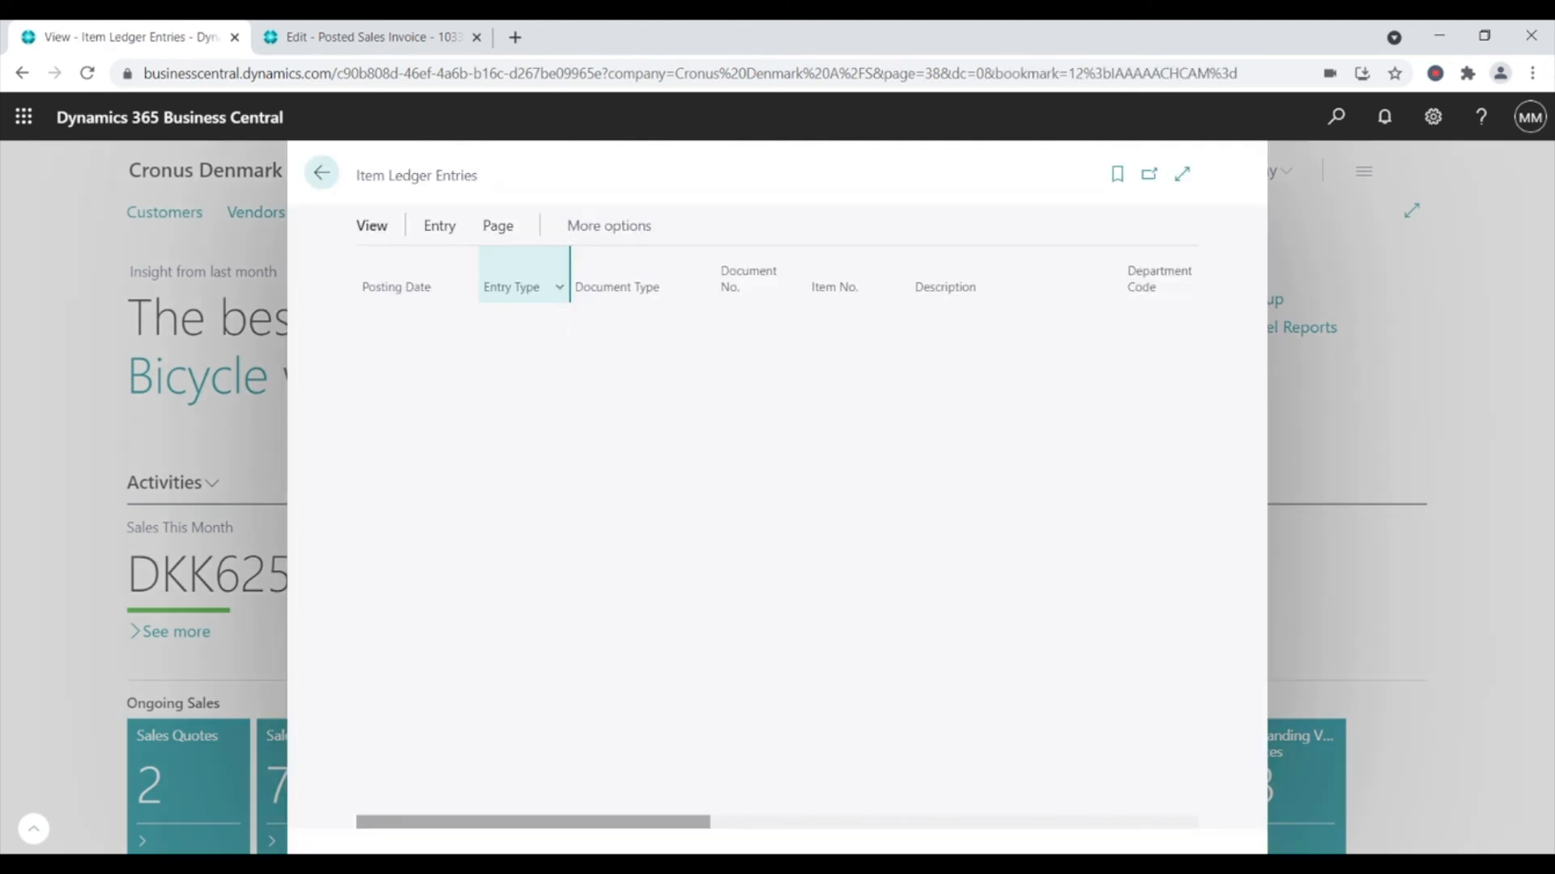
pyautogui.click(1182, 173)
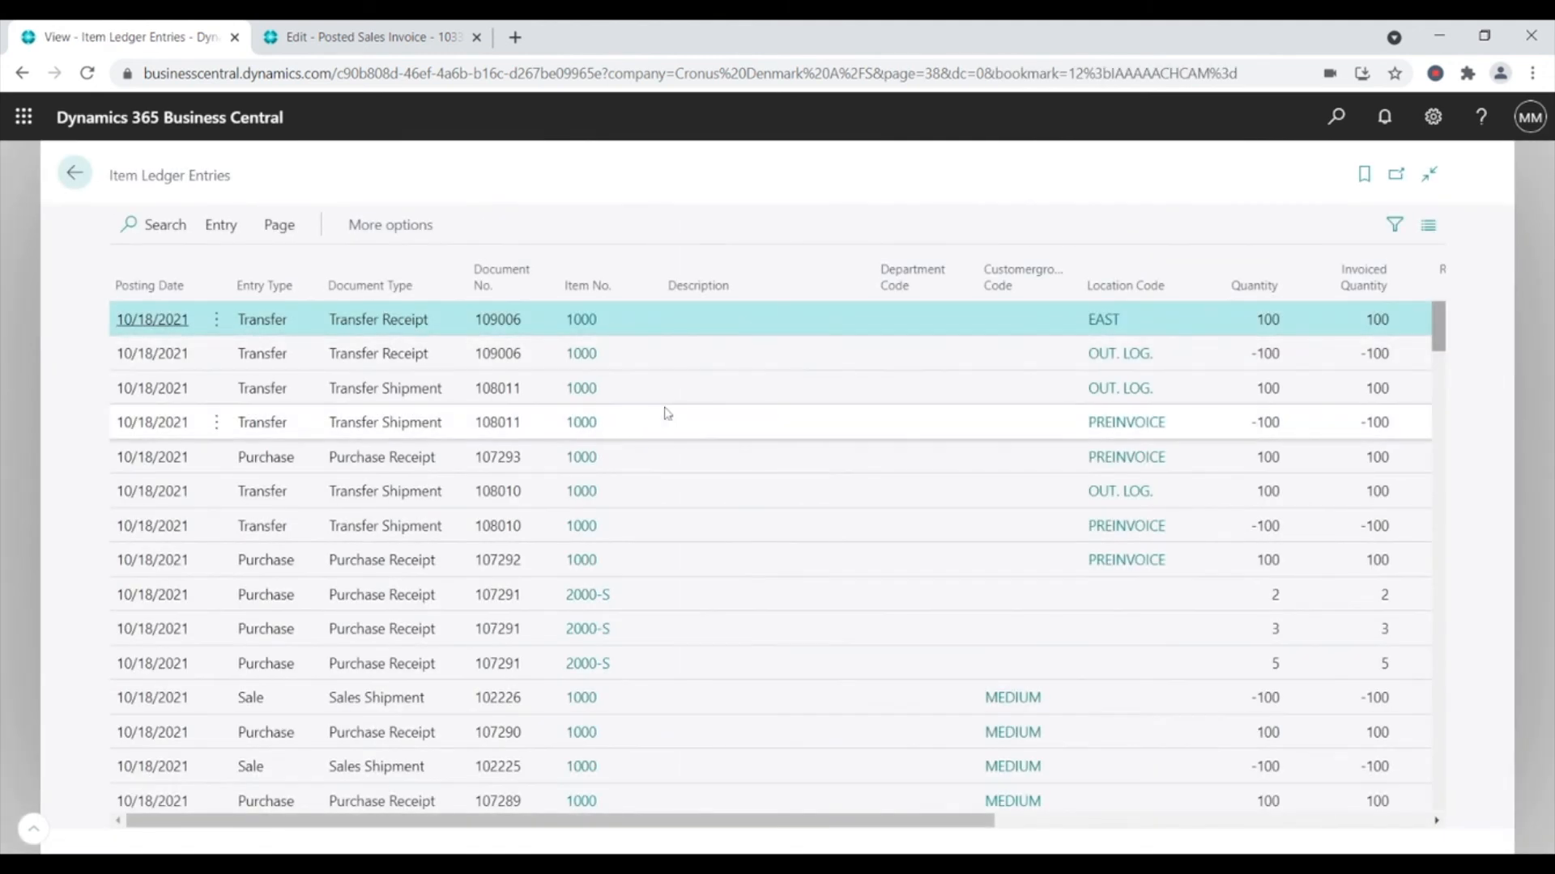
pyautogui.click(418, 467)
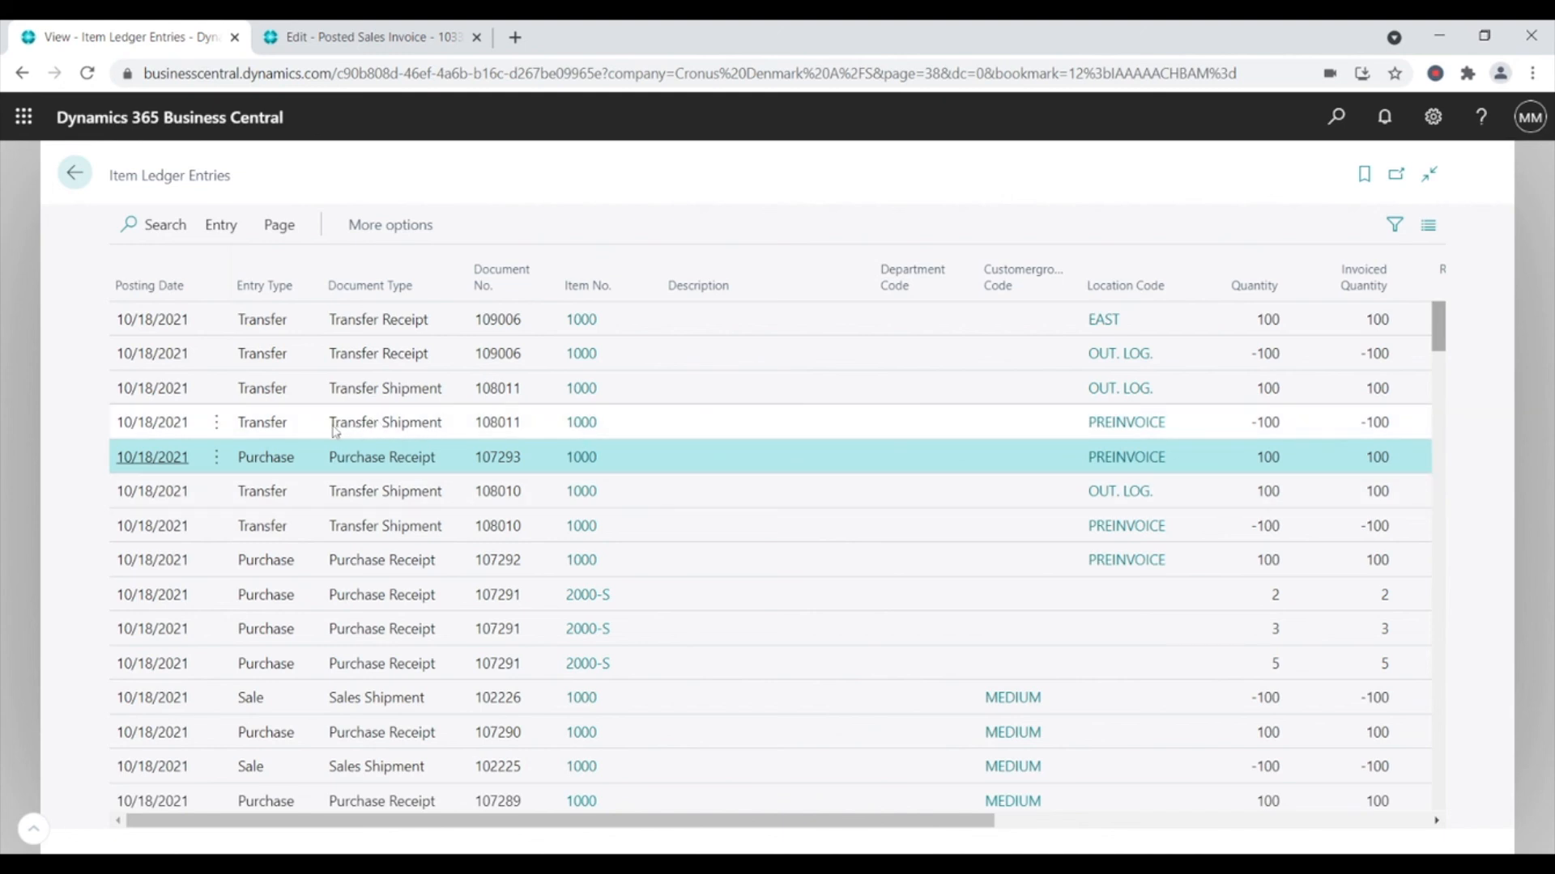
pyautogui.moveTo(335, 432); pyautogui.dragTo(443, 433)
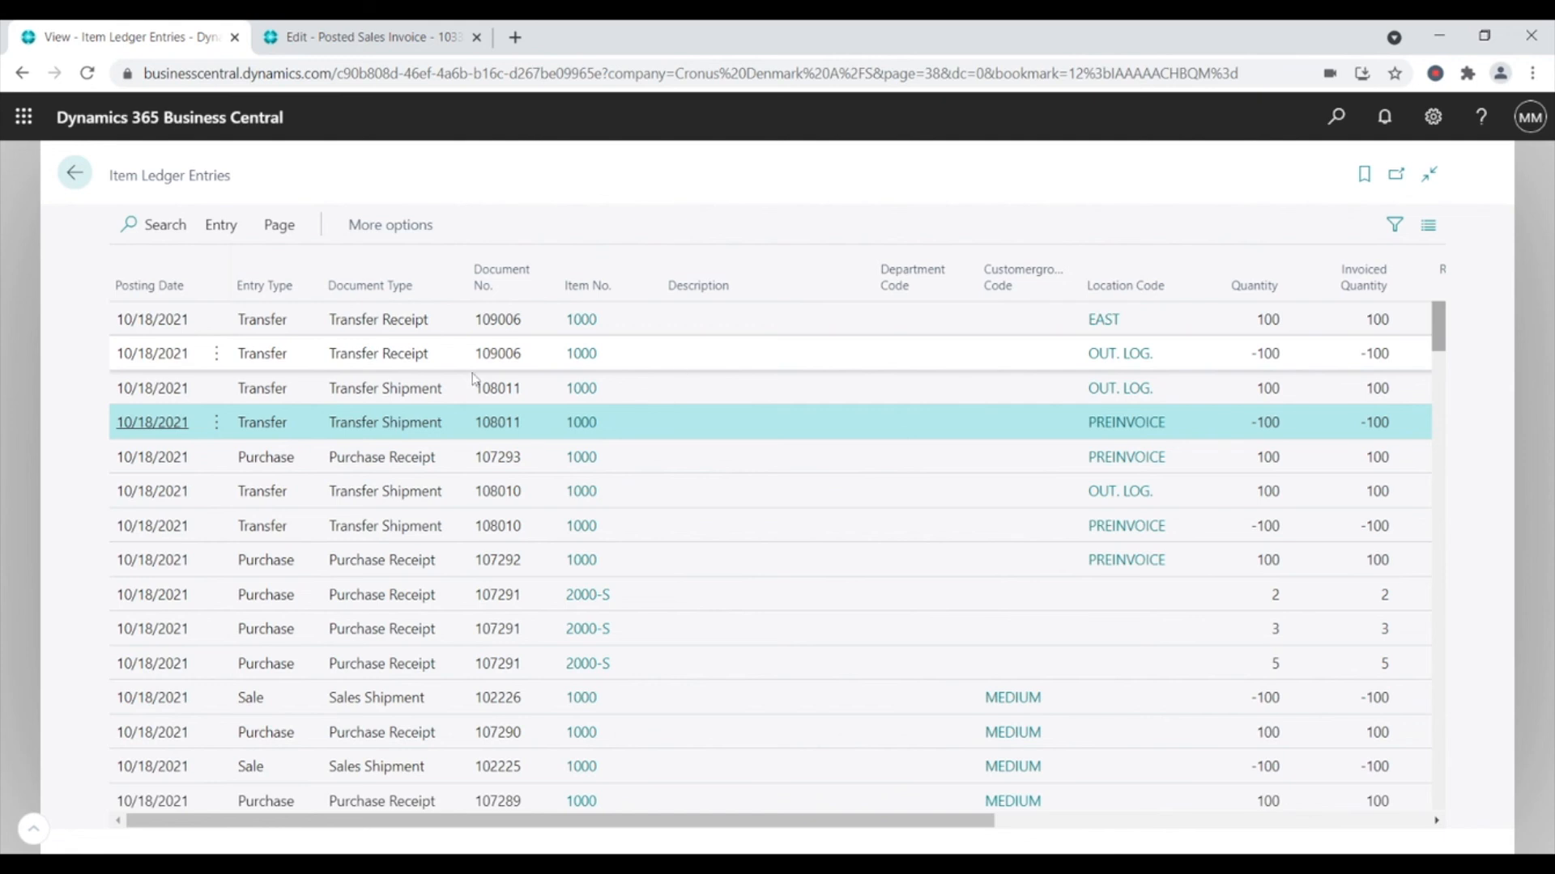
pyautogui.moveTo(334, 362); pyautogui.dragTo(438, 364)
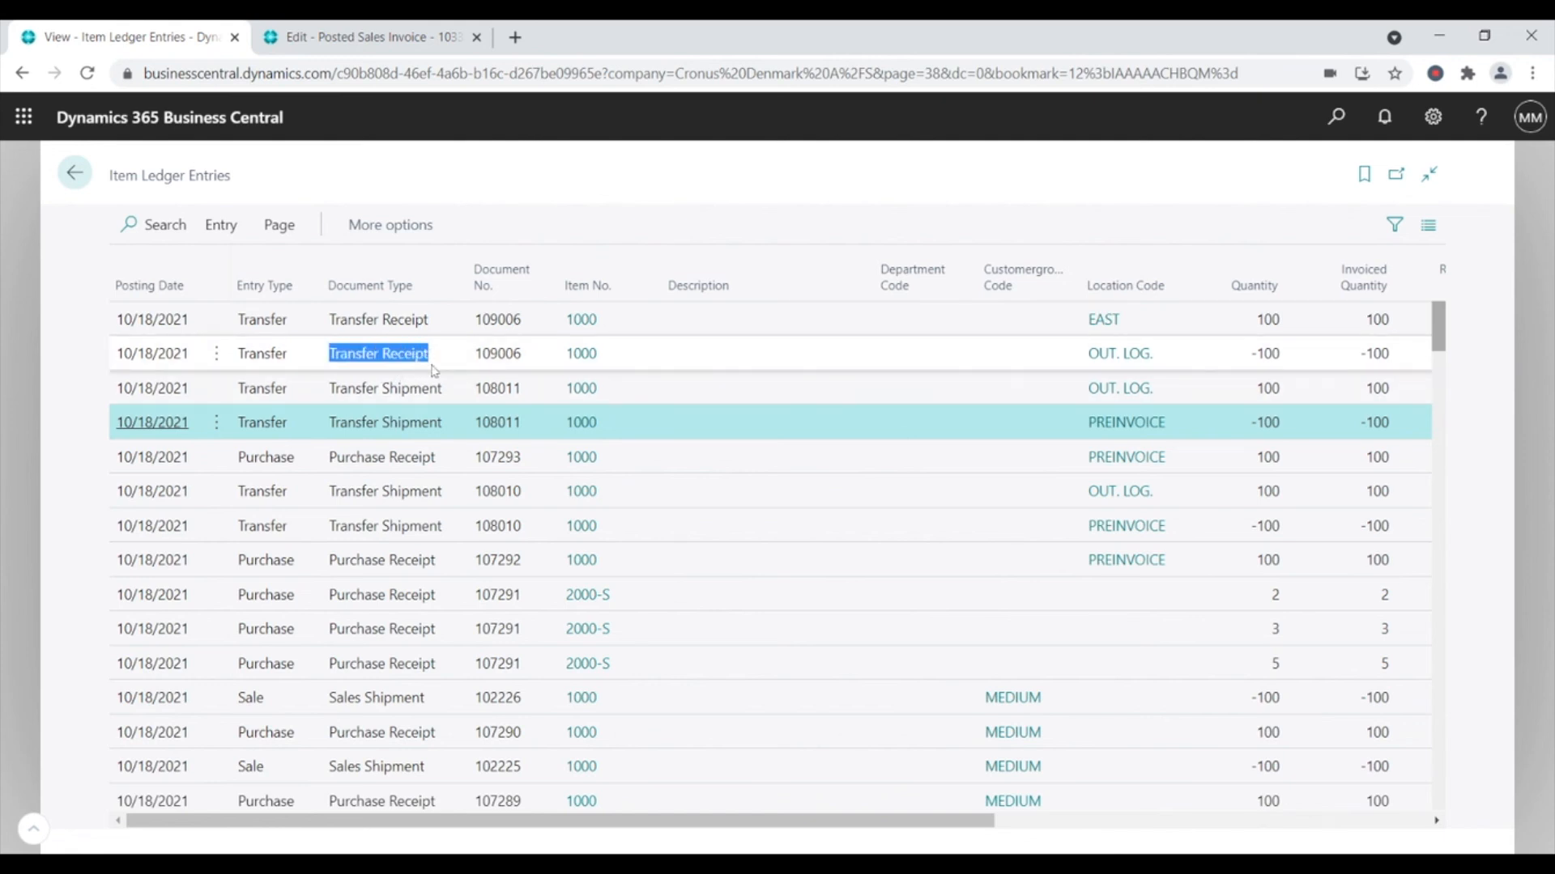